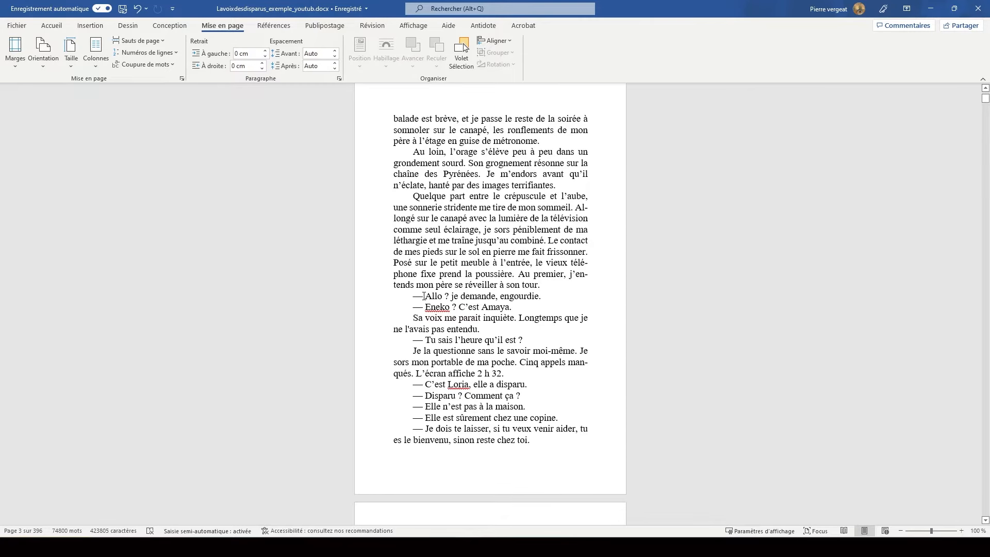
Replace the em dash before the dialogue line "Allo ? je demande, engourdie." with a hyphen.
drag(424, 296, 413, 296)
text(-)
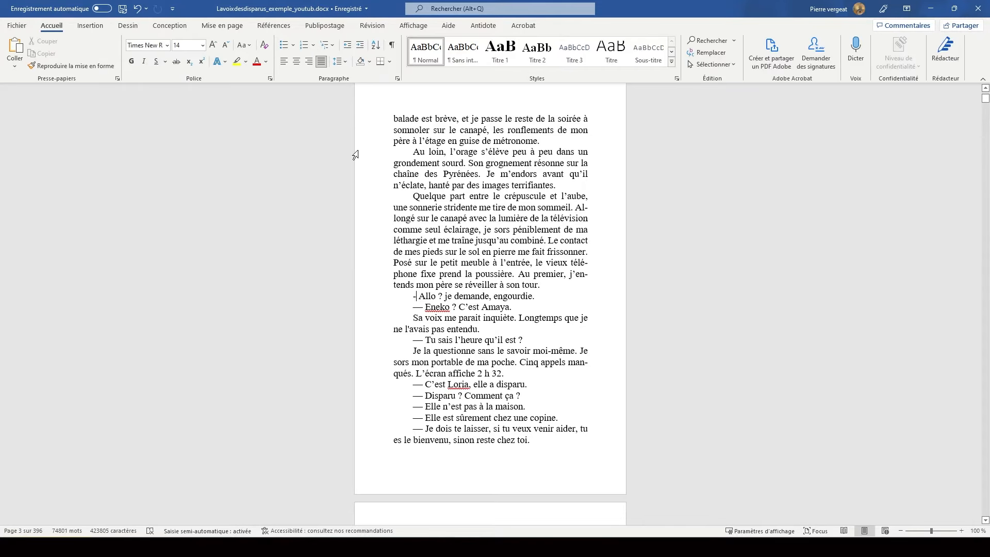
Bring up find and replace for the document and set the search text to a hyphen.
click(728, 44)
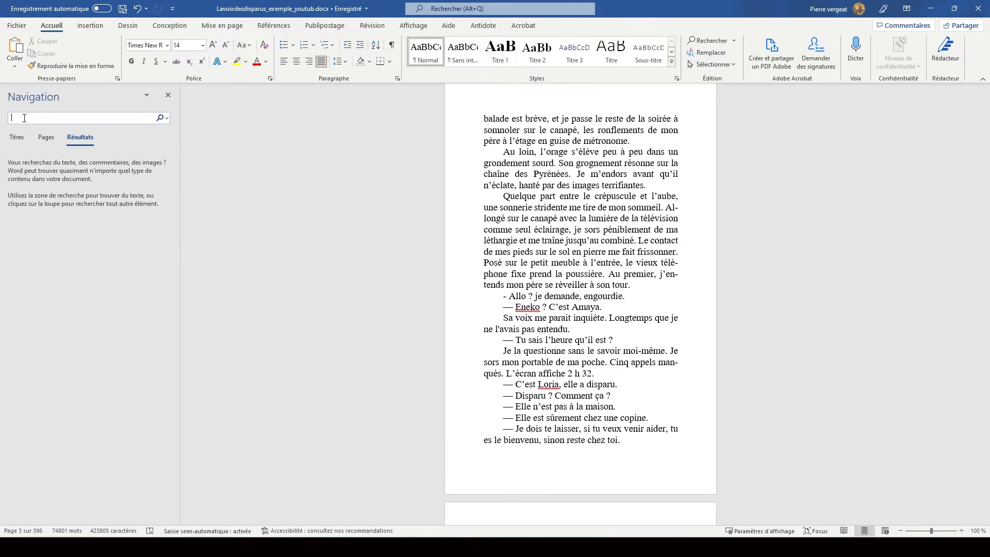
click(166, 95)
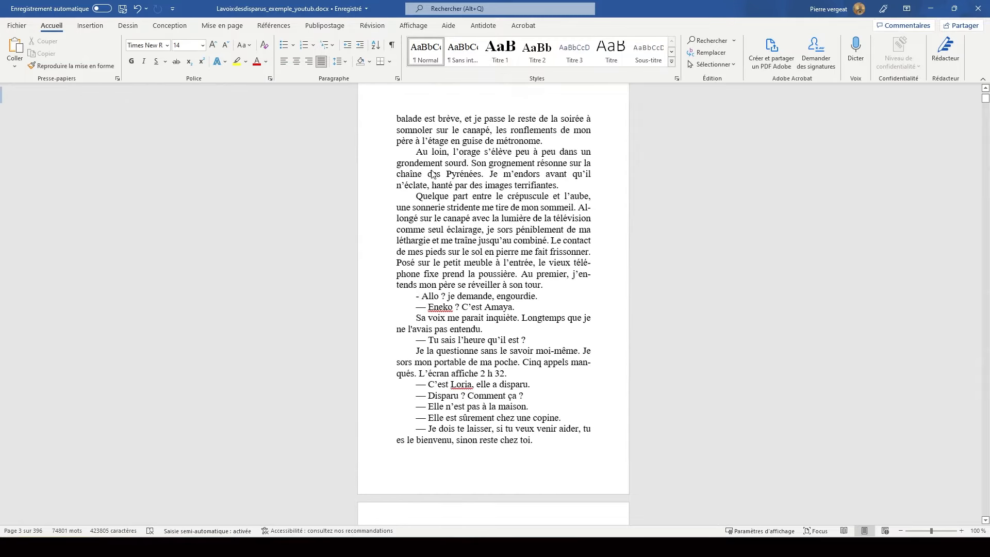
key(ctrl+f)
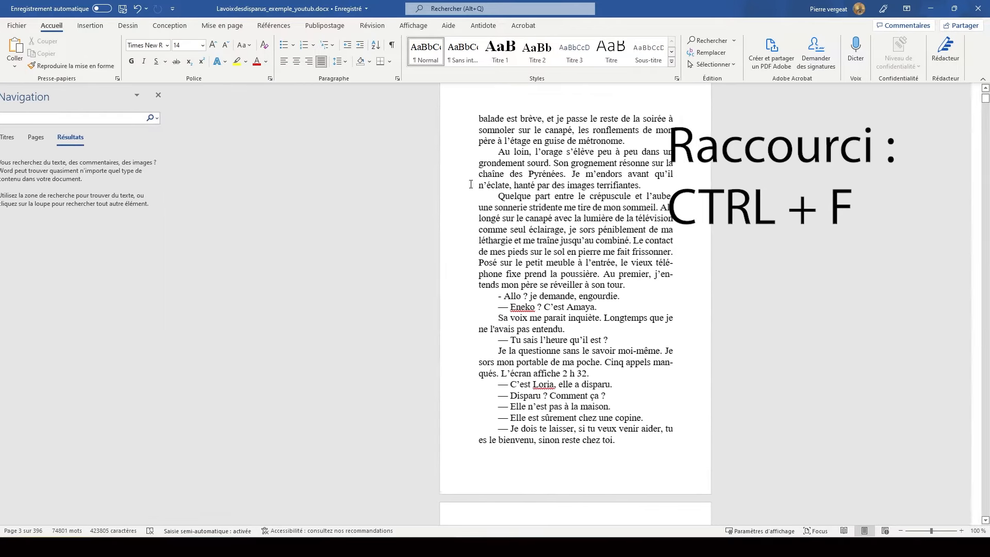
click(167, 118)
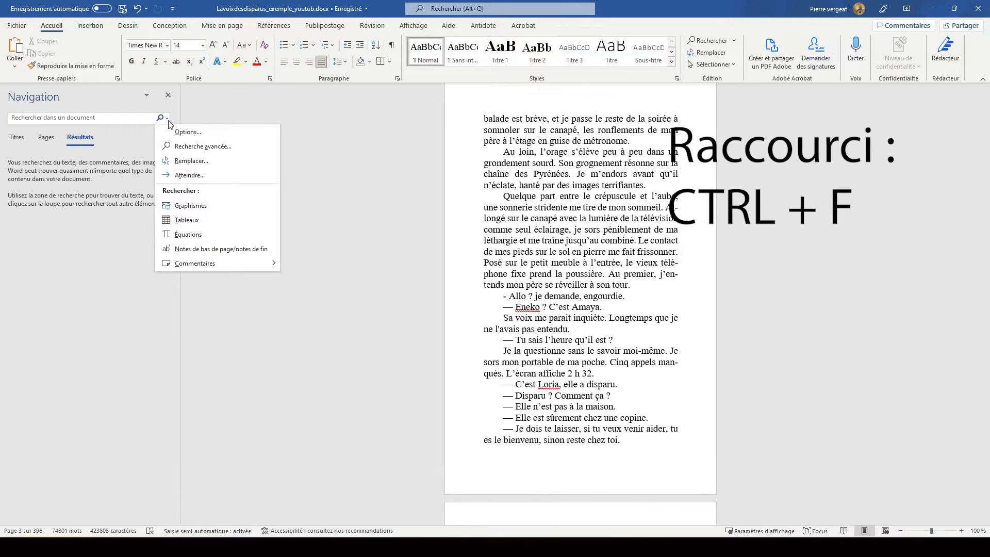
click(179, 162)
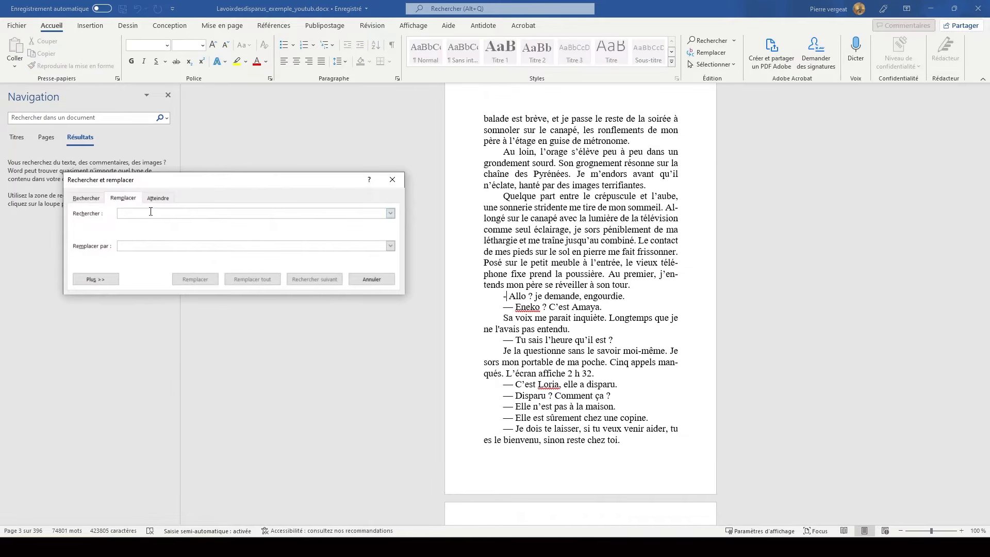
text(-)
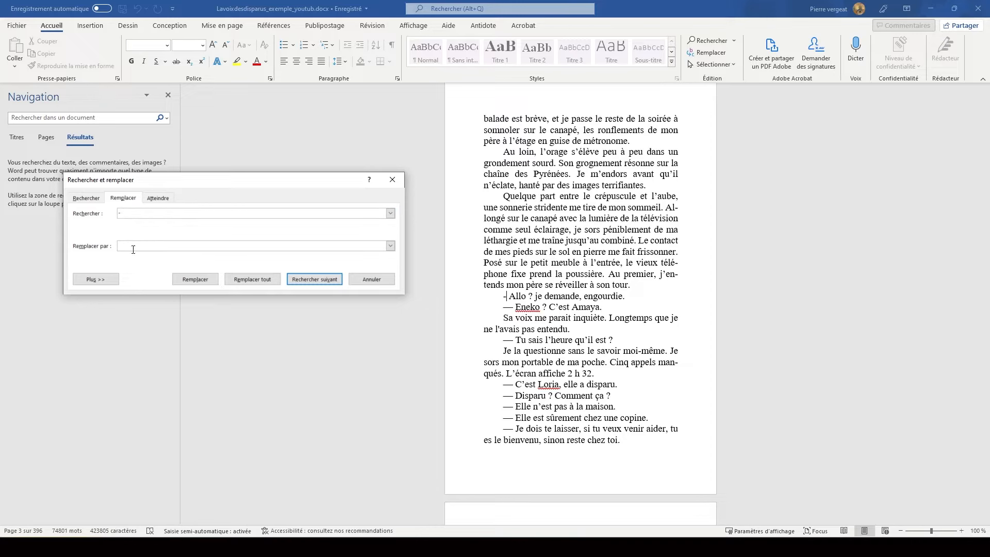
Set the replacement to the special character Tiret cadratin (^+) and replace all occurrences in the document.
click(93, 282)
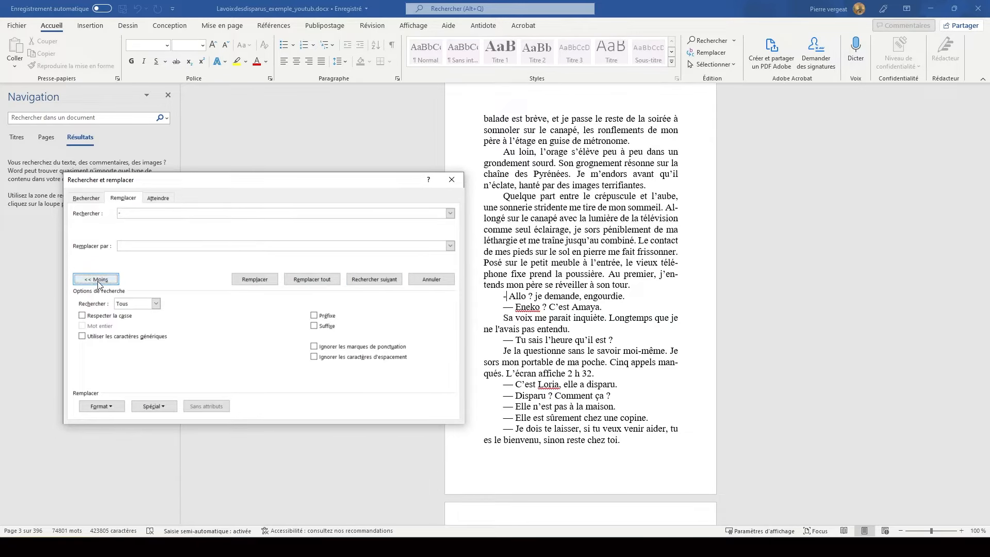
click(145, 408)
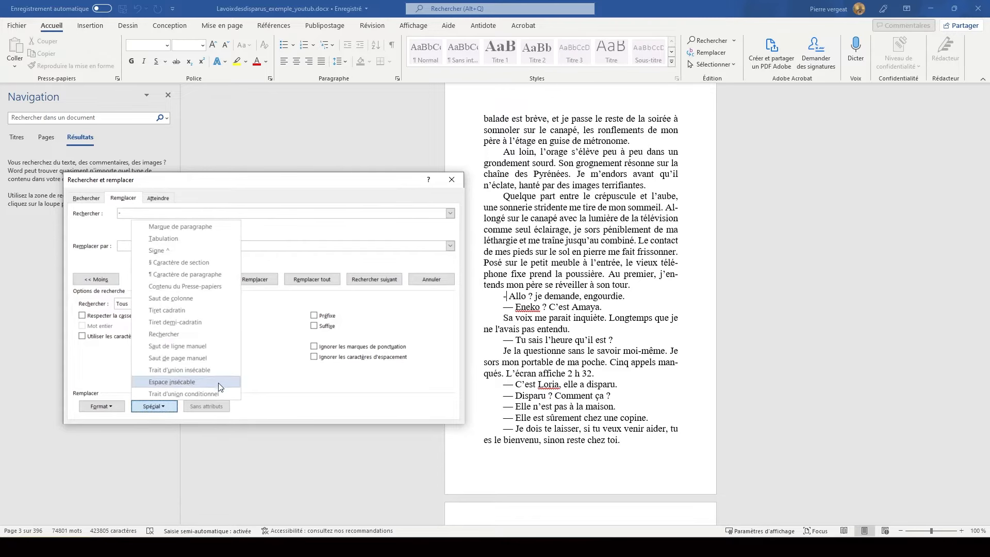
click(167, 312)
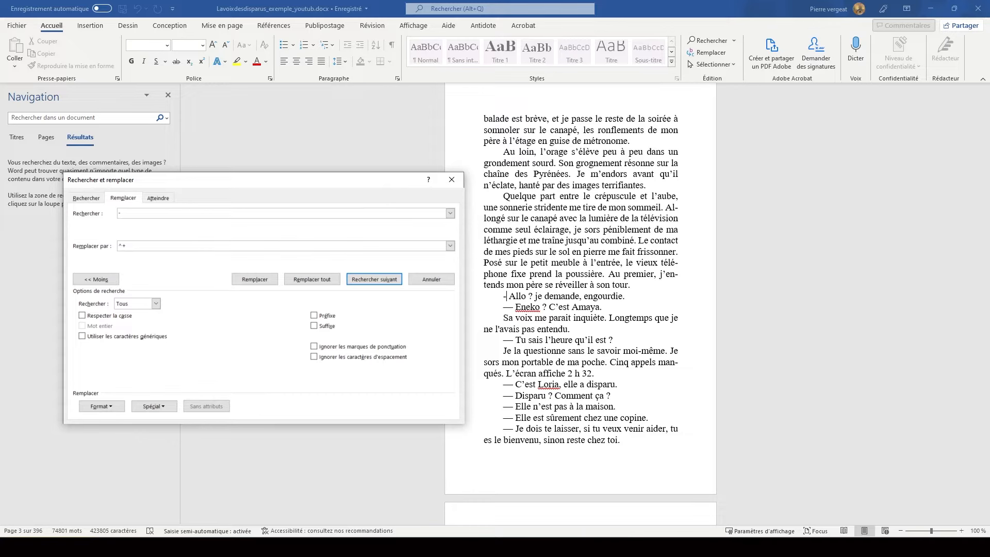
click(312, 280)
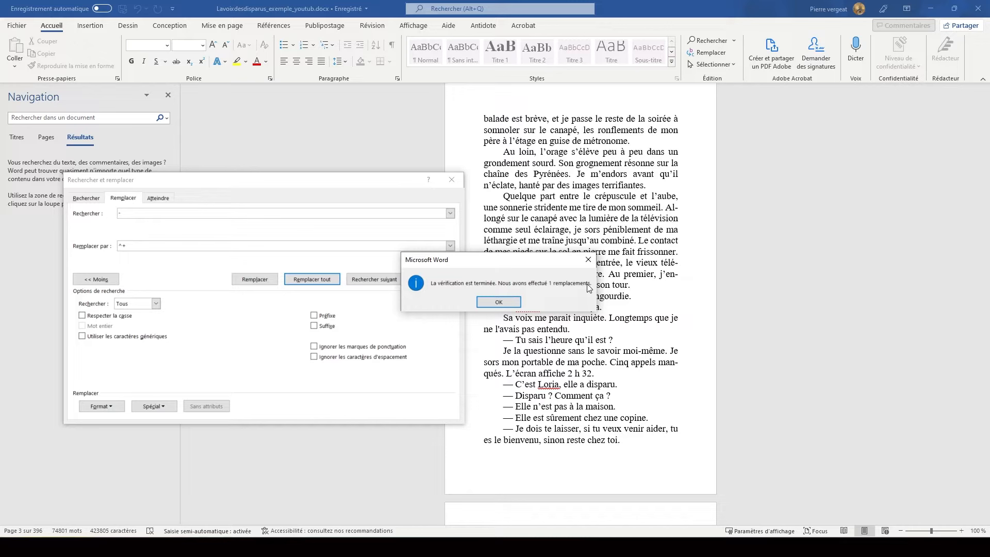
click(508, 304)
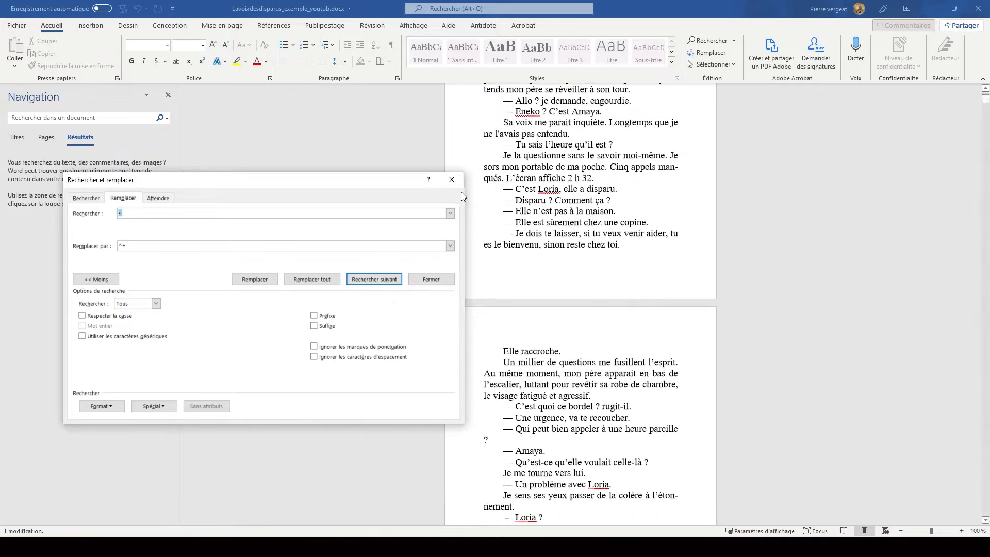
click(452, 179)
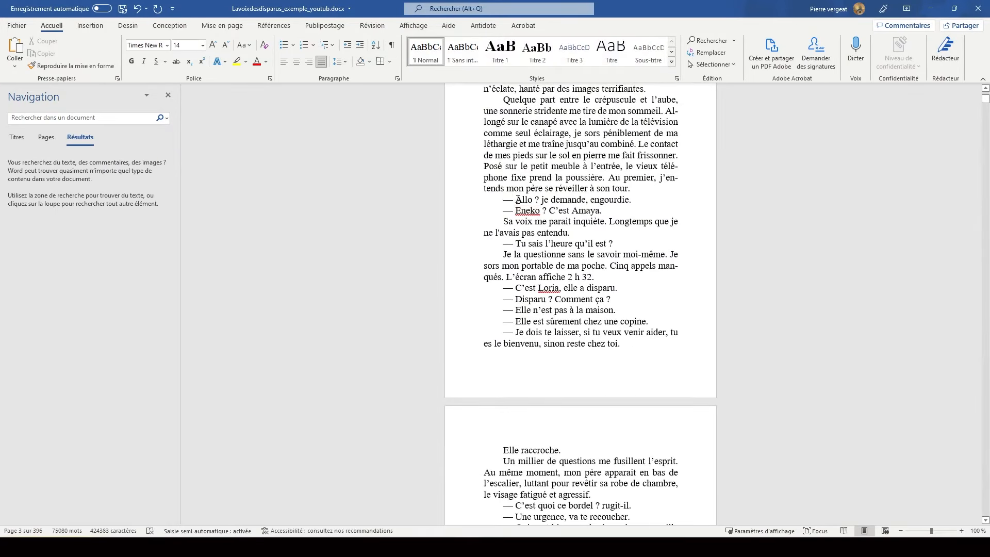
double_click(507, 200)
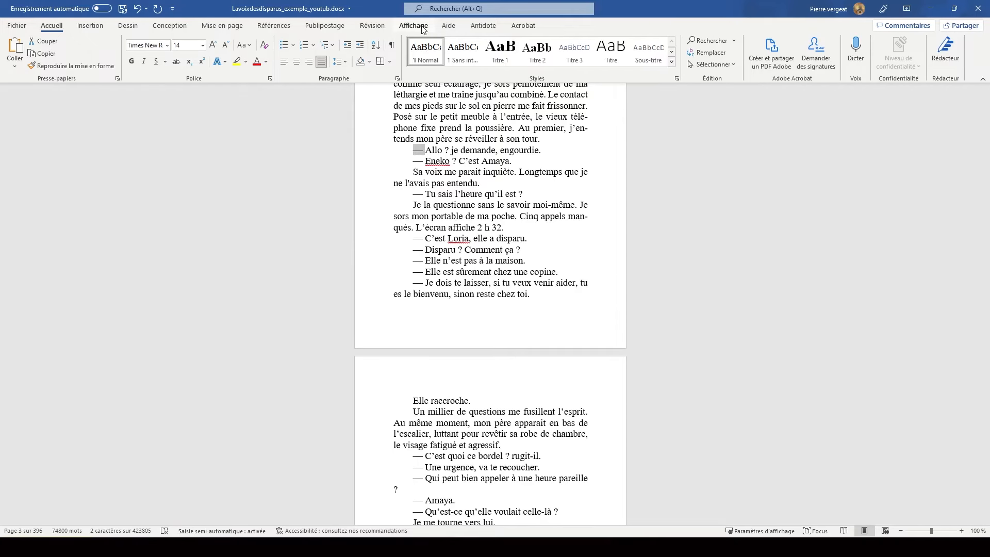
Show the navigation pane and go to the chapter 1 heading to examine the spacing beneath its subtitle.
click(422, 27)
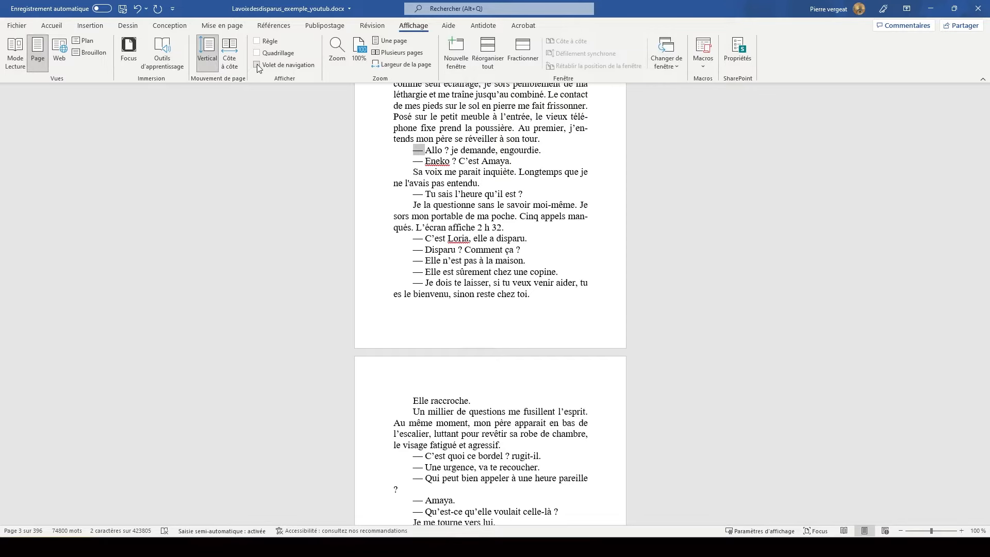
click(278, 67)
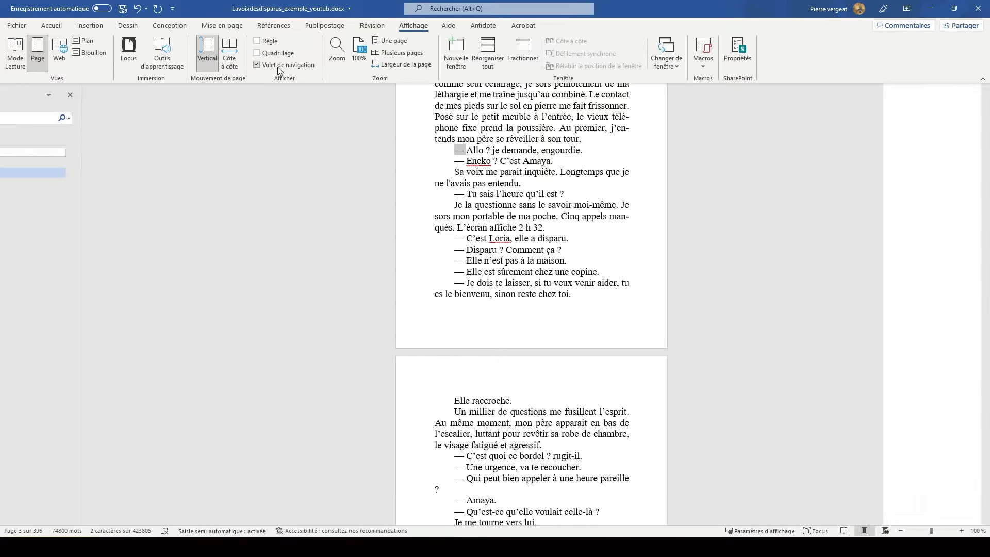
click(19, 166)
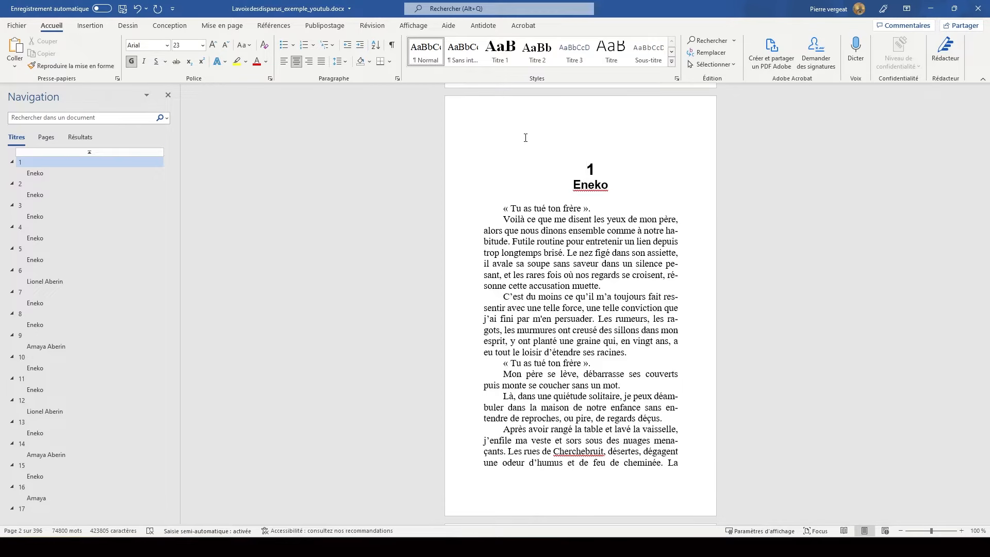
double_click(607, 185)
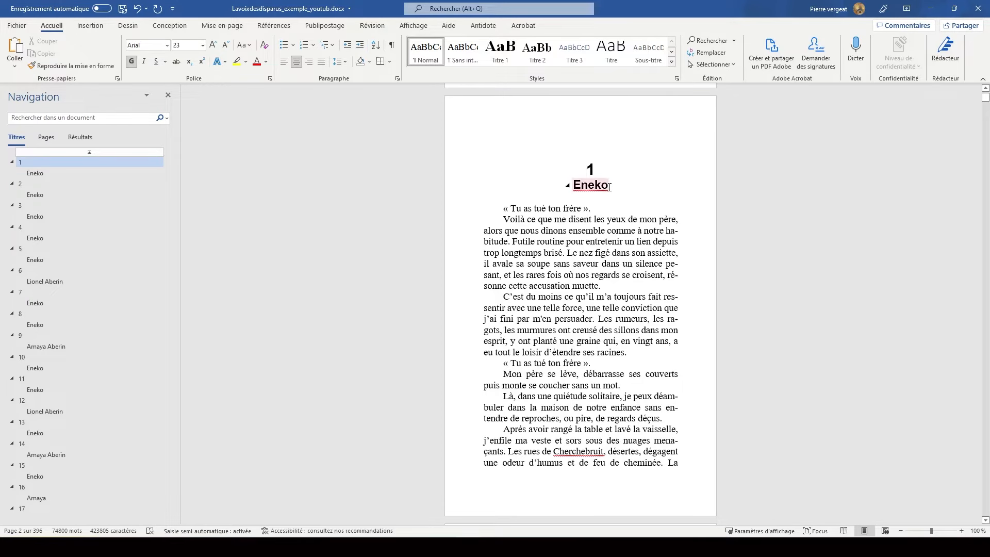
click(609, 185)
click(545, 202)
scroll(573, 206, down, 5)
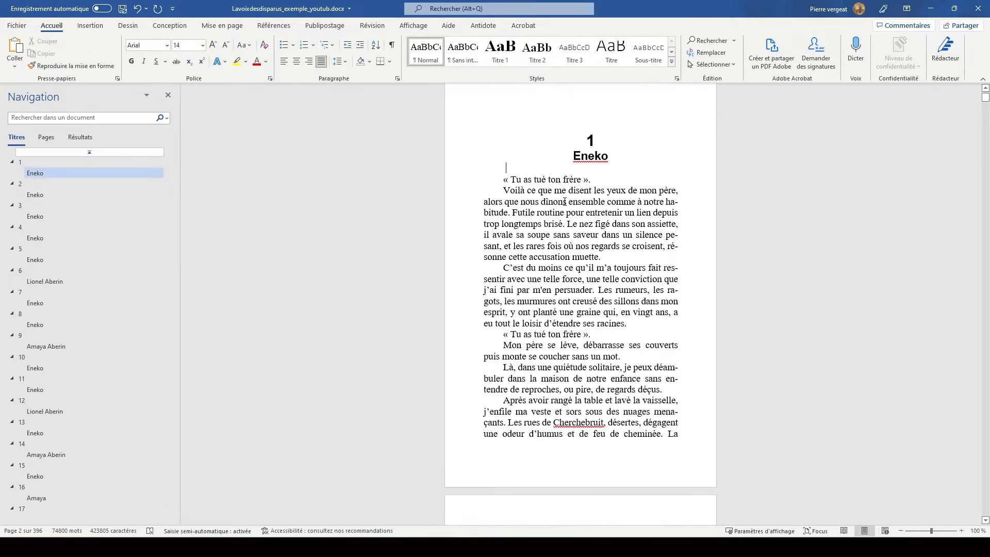
Delete the empty lines between the chapter 2 subtitle and the first paragraph.
click(35, 195)
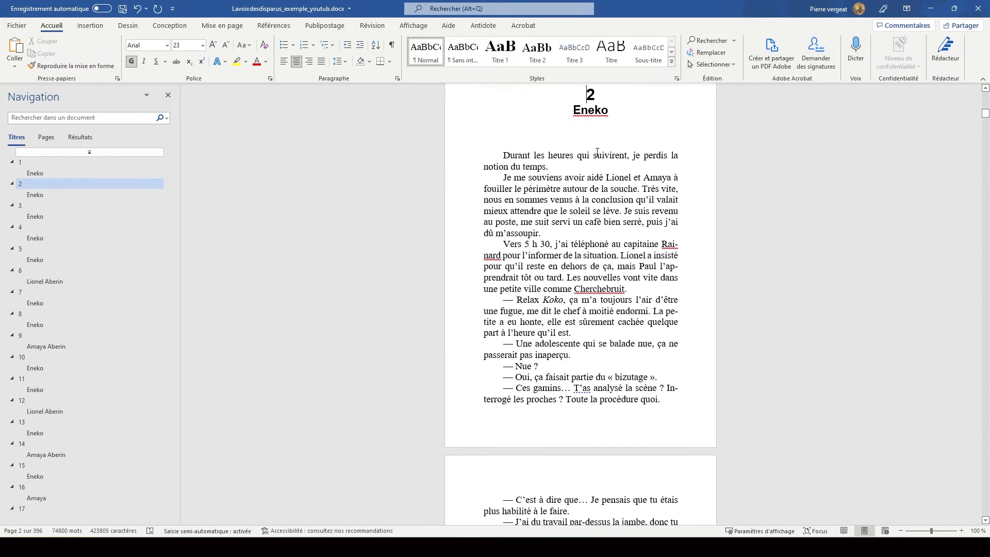
click(562, 130)
click(528, 144)
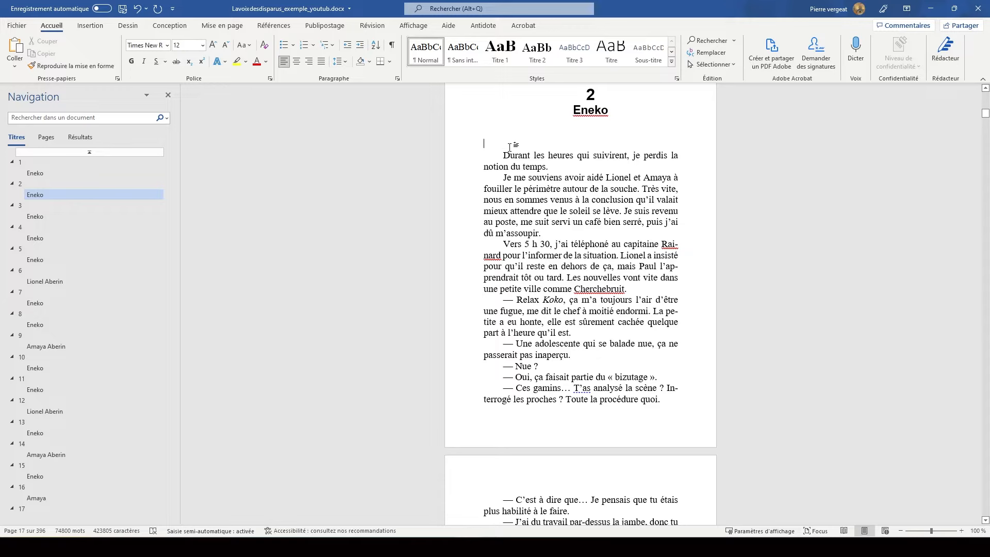
key(BackSpace)
key(BackSpace)
key(BackSpace)
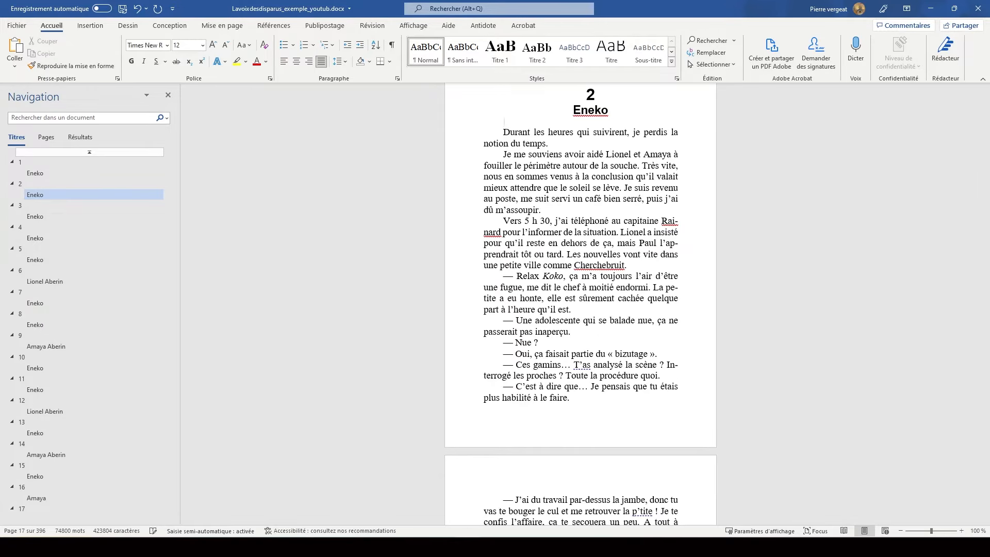
Delete the empty line between the chapter 1 subtitle and the first paragraph.
click(77, 162)
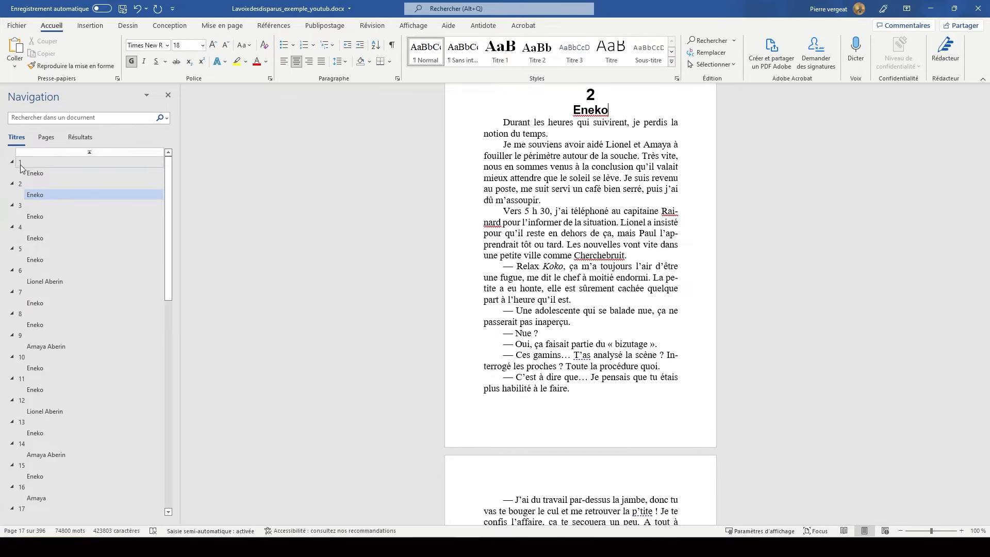
click(531, 122)
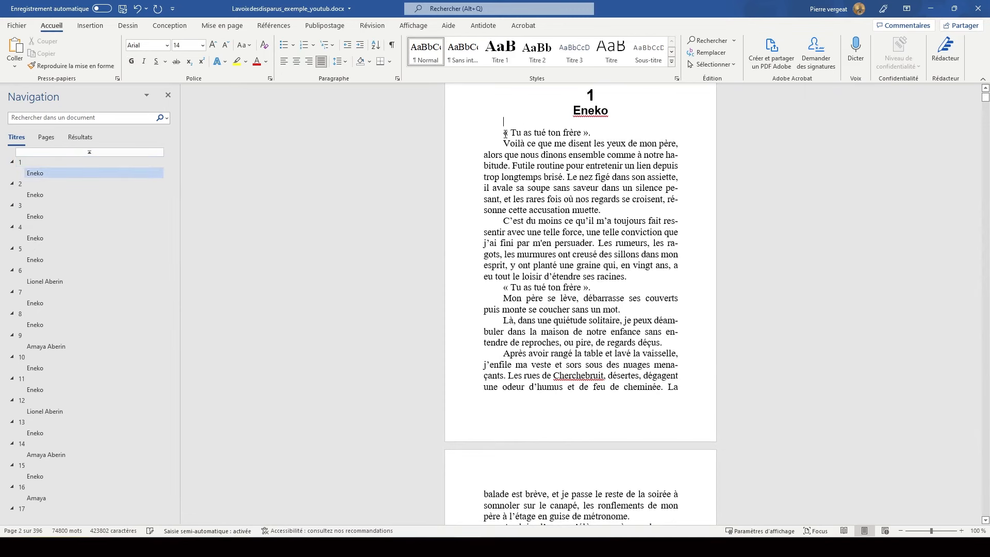
key(BackSpace)
Delete all the empty lines between the chapter 3 subtitle and the first paragraph.
click(41, 206)
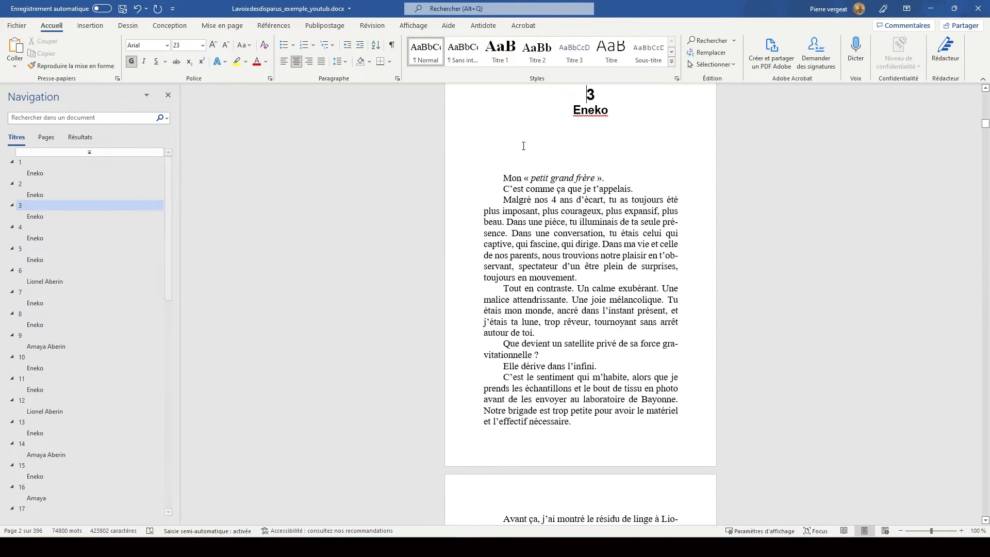
click(517, 152)
drag(517, 152, 518, 133)
key(BackSpace)
key(BackSpace)
key(BackSpace)
key(BackSpace)
key(BackSpace)
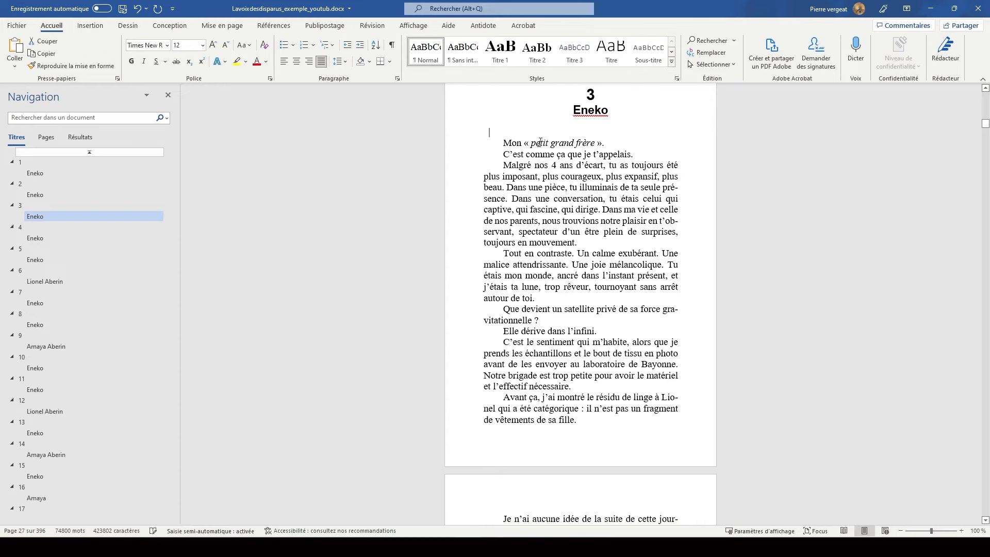
key(BackSpace)
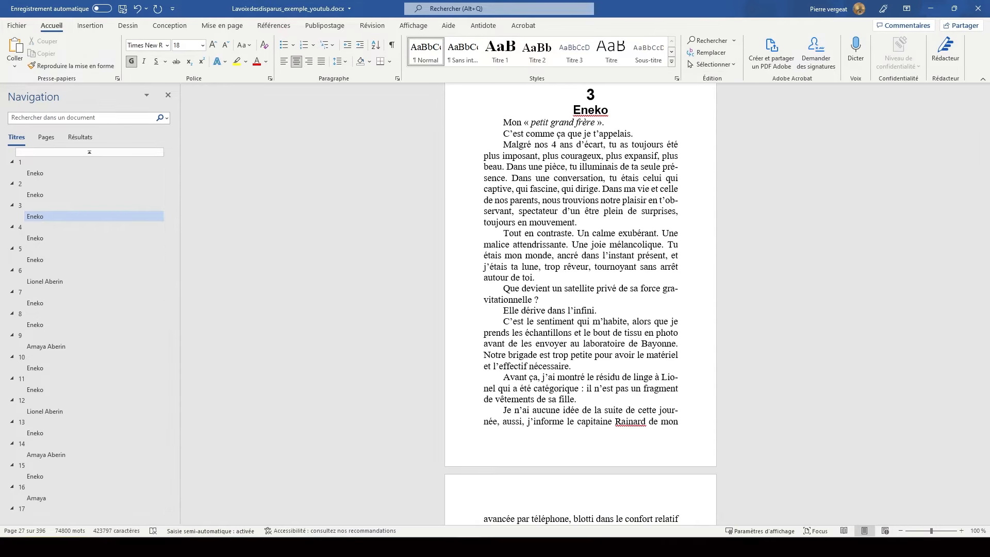
Delete the empty lines between the chapter 4 subtitle and the first paragraph.
click(39, 227)
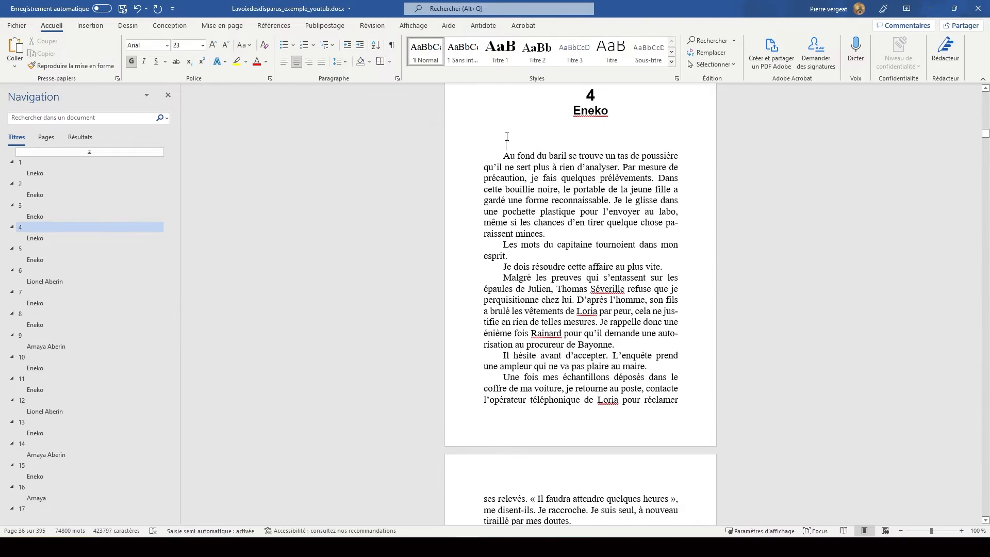
drag(506, 140, 507, 122)
key(BackSpace)
key(BackSpace)
Apply the Titre 1 style to the chapter 1 number and the Titre 2 style to its subtitle.
click(42, 163)
click(596, 109)
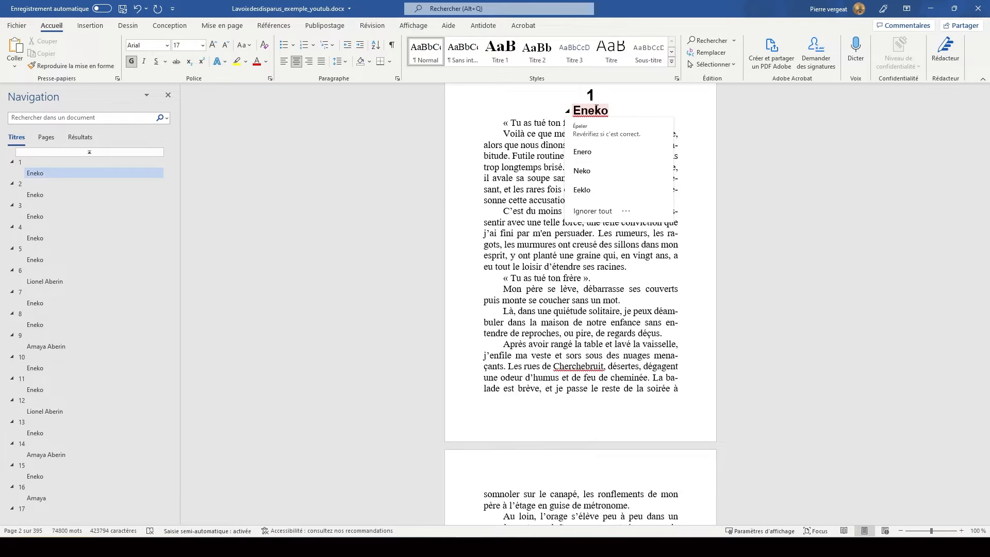
click(540, 53)
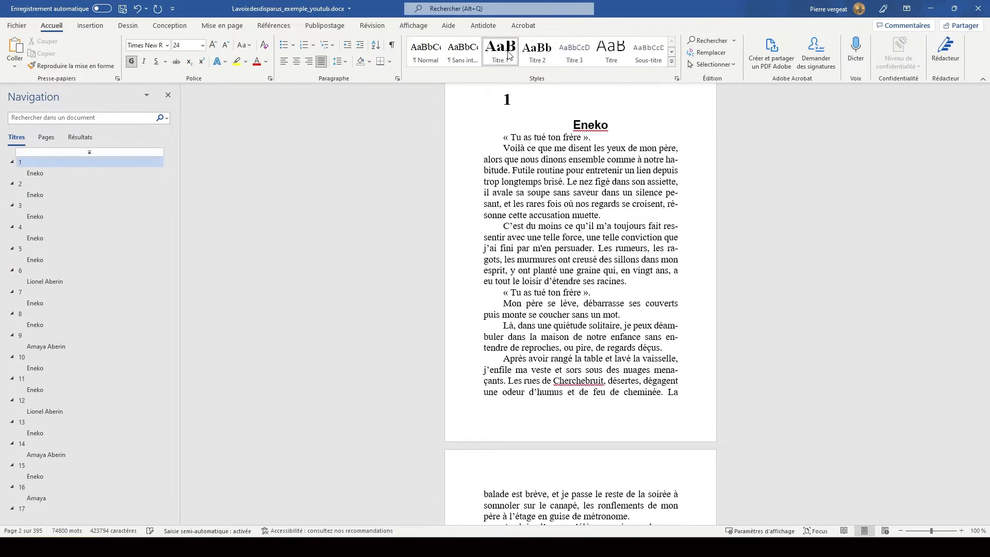
click(593, 123)
click(542, 58)
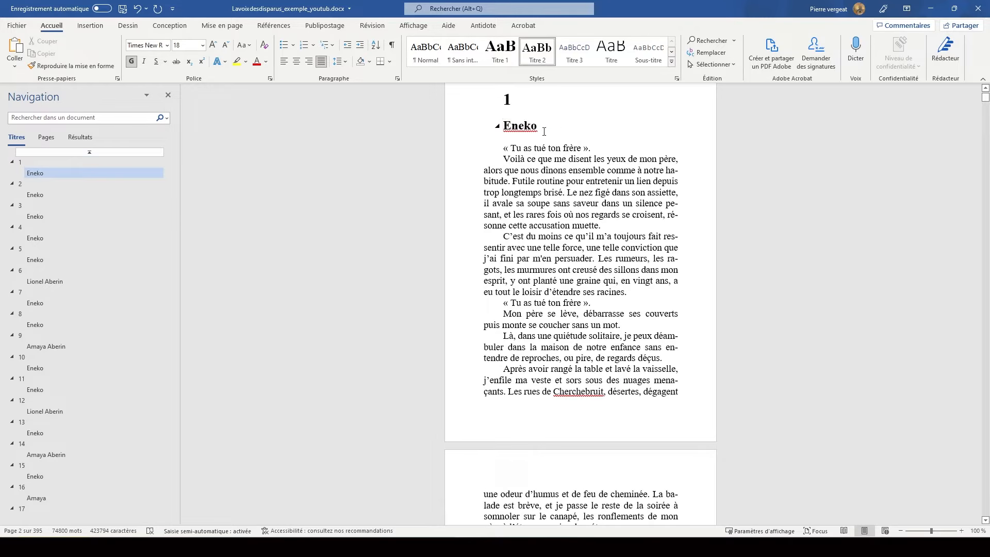
Apply the Titre 1 style to the chapter 2 number and the Titre 2 style to its subtitle.
click(24, 184)
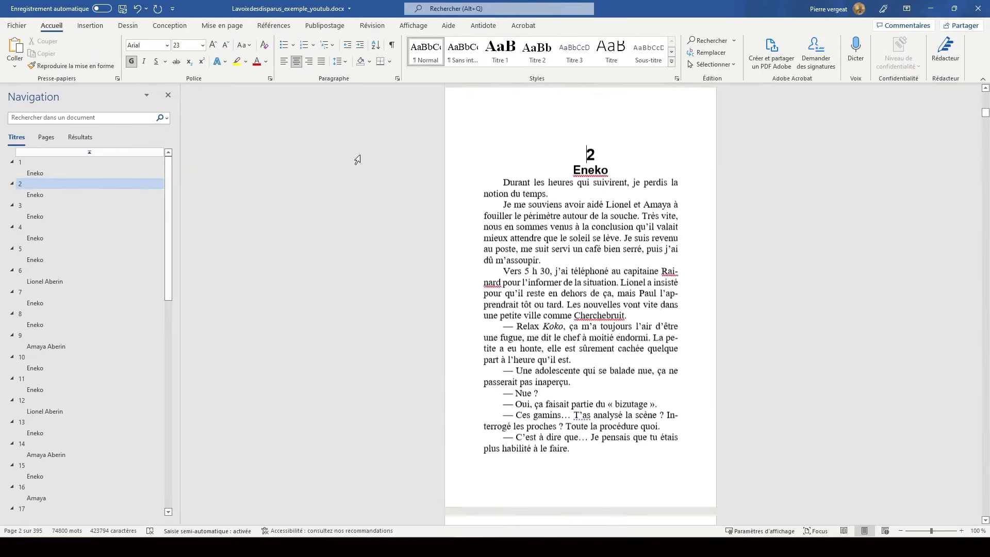
click(504, 53)
click(613, 130)
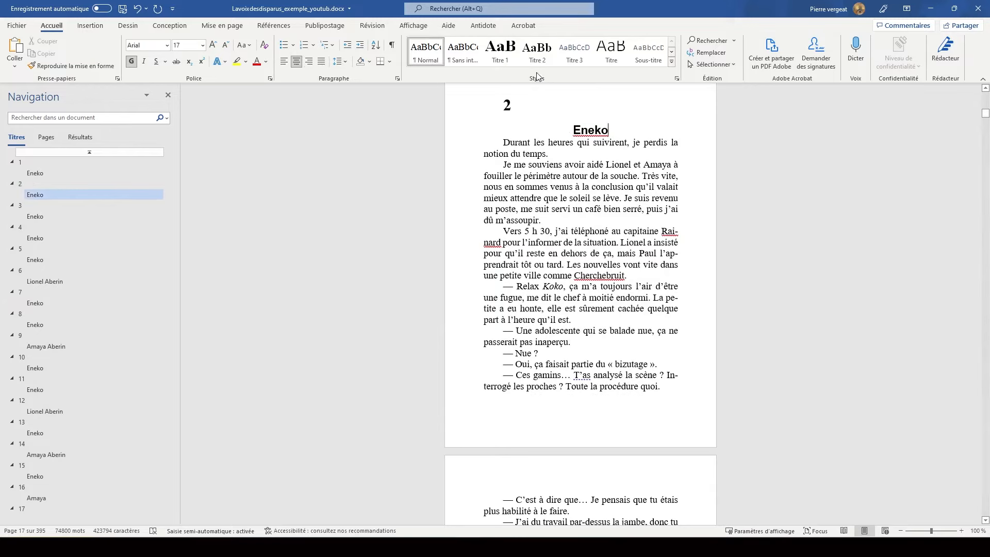
click(537, 58)
Apply the Titre 1 style to the chapter 3 number and the Titre 2 style to its subtitle.
click(21, 205)
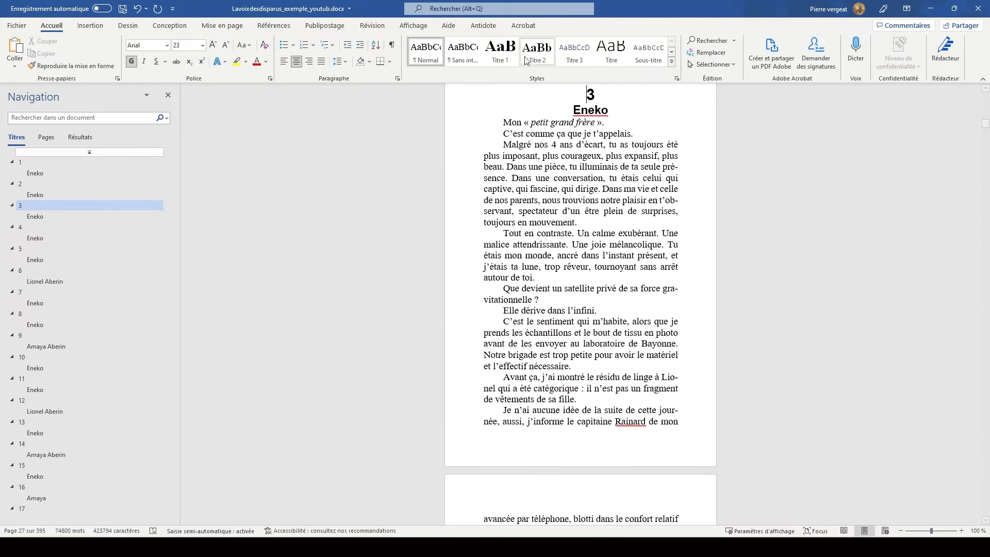
click(609, 121)
click(537, 51)
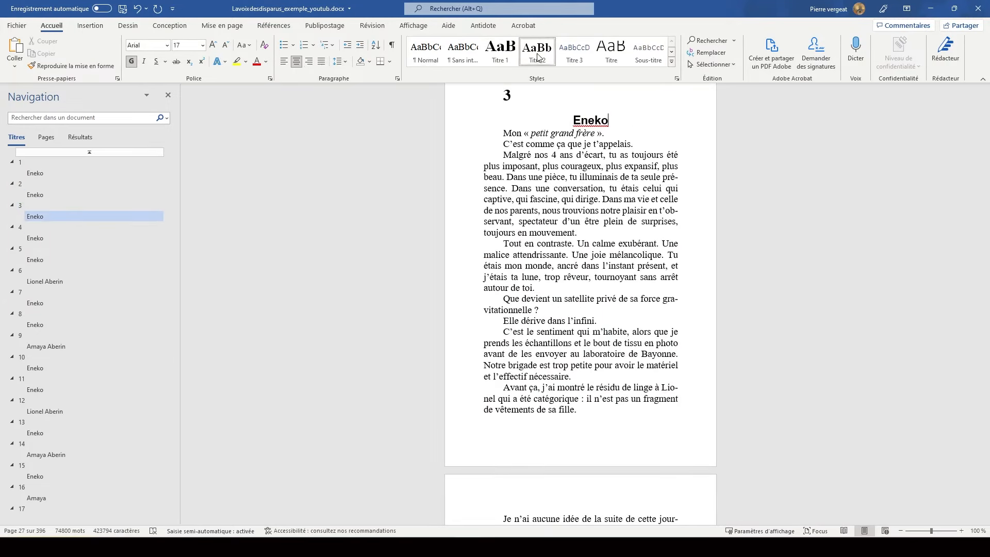
Apply the Titre 1 style to the chapter 4 number and the Titre 2 style to its subtitle.
click(25, 228)
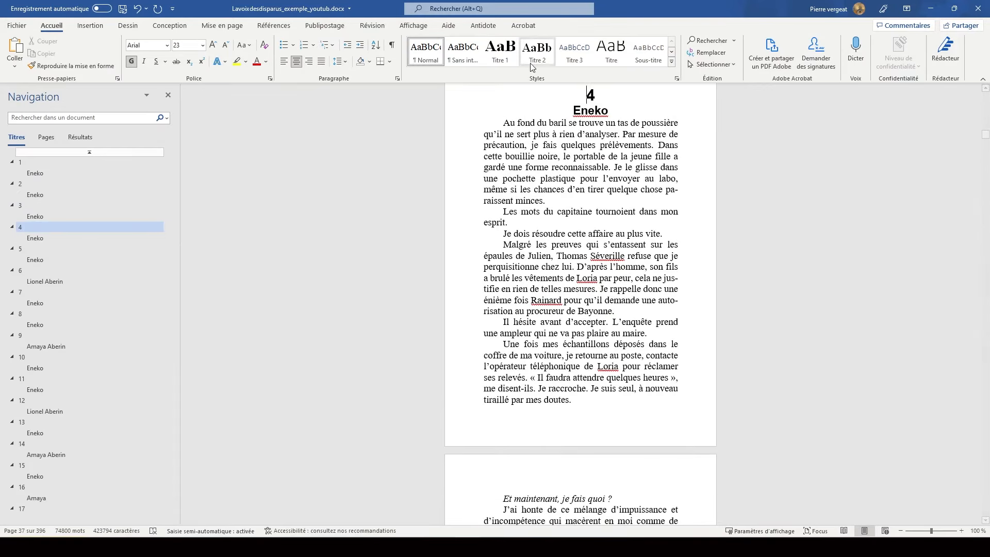
click(609, 130)
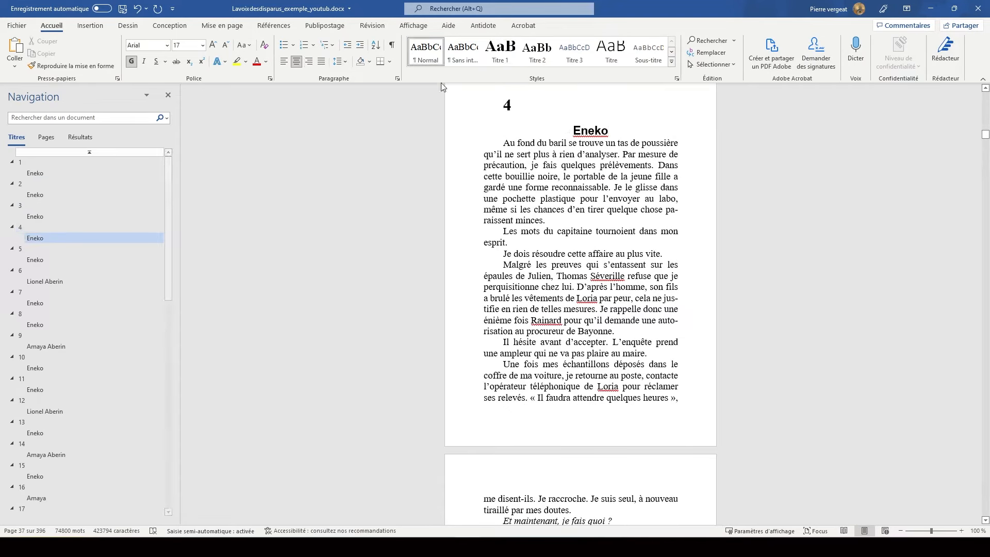
click(533, 53)
Modify the Titre 2 style, setting its paragraph spacing after to 50 pt.
click(21, 162)
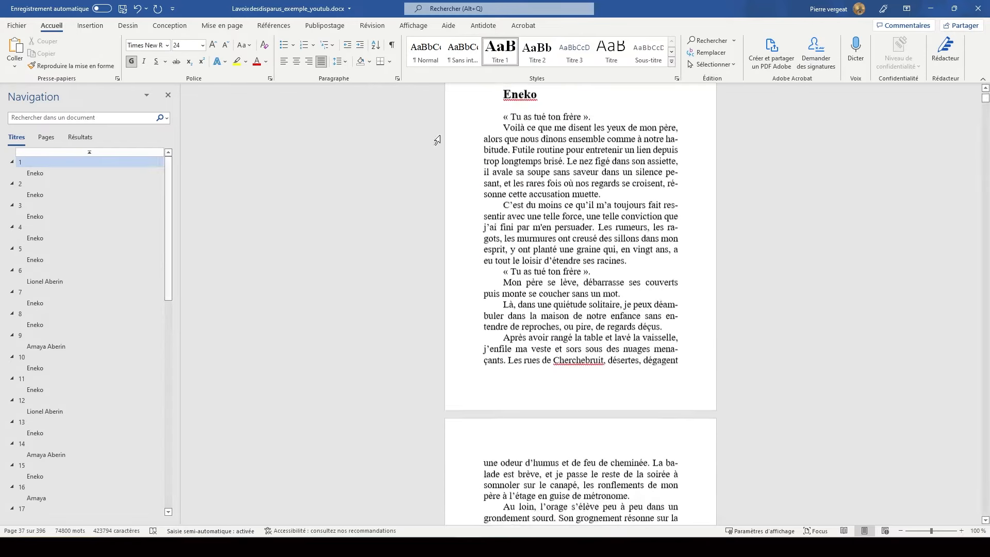
click(546, 127)
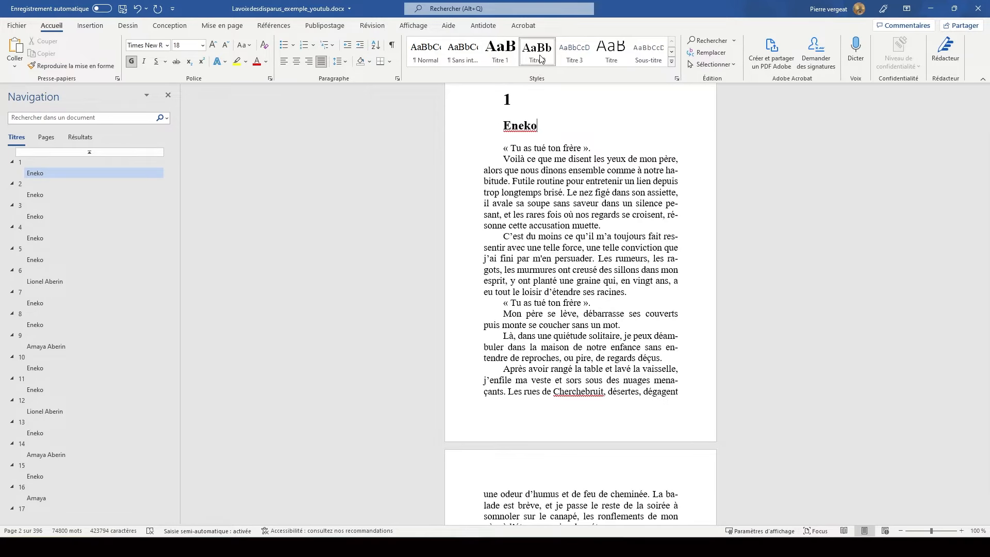
click(505, 126)
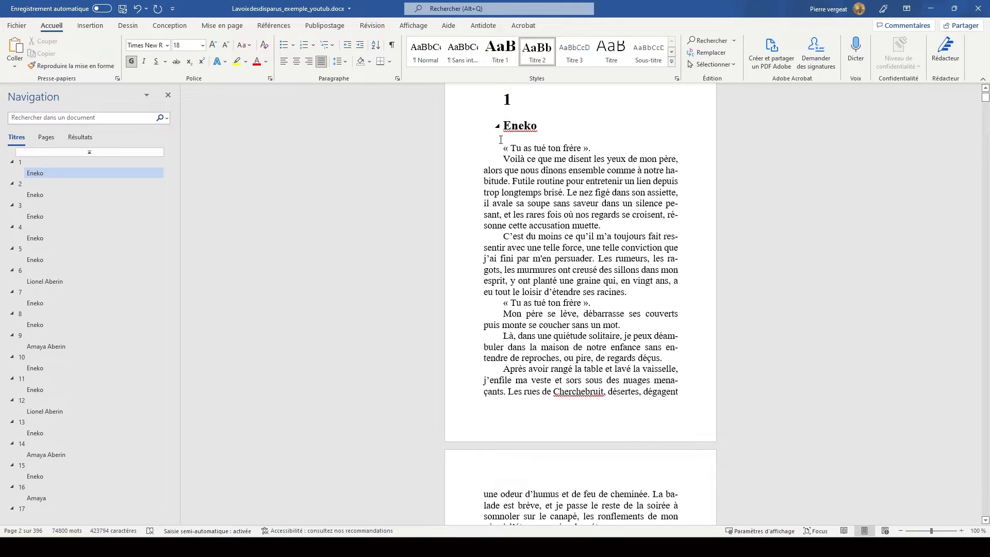
right_click(545, 57)
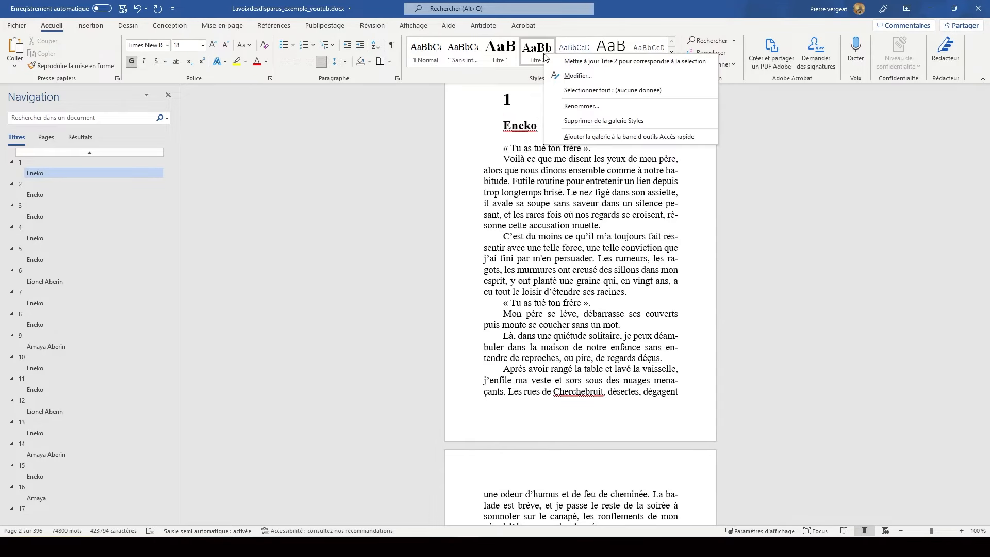
click(566, 78)
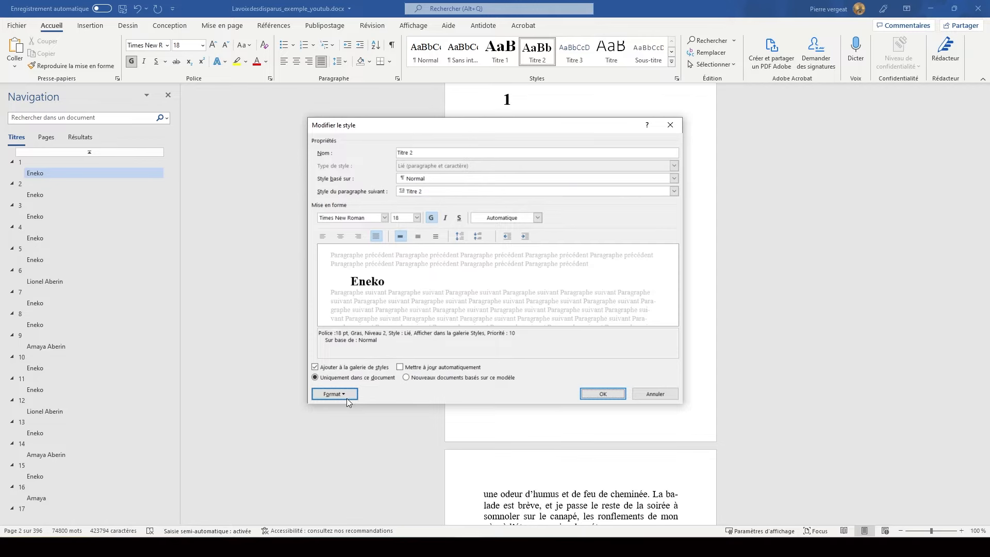
click(336, 397)
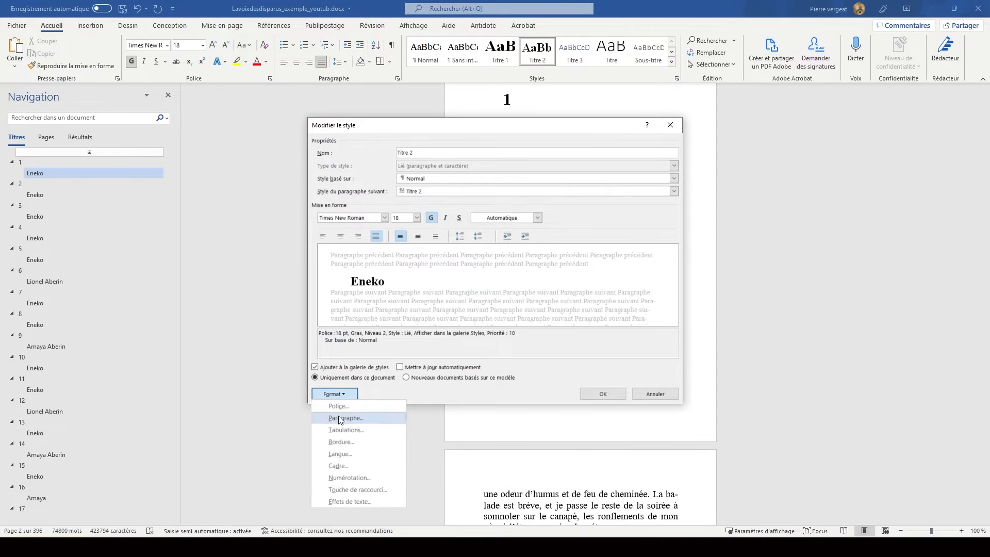
click(336, 418)
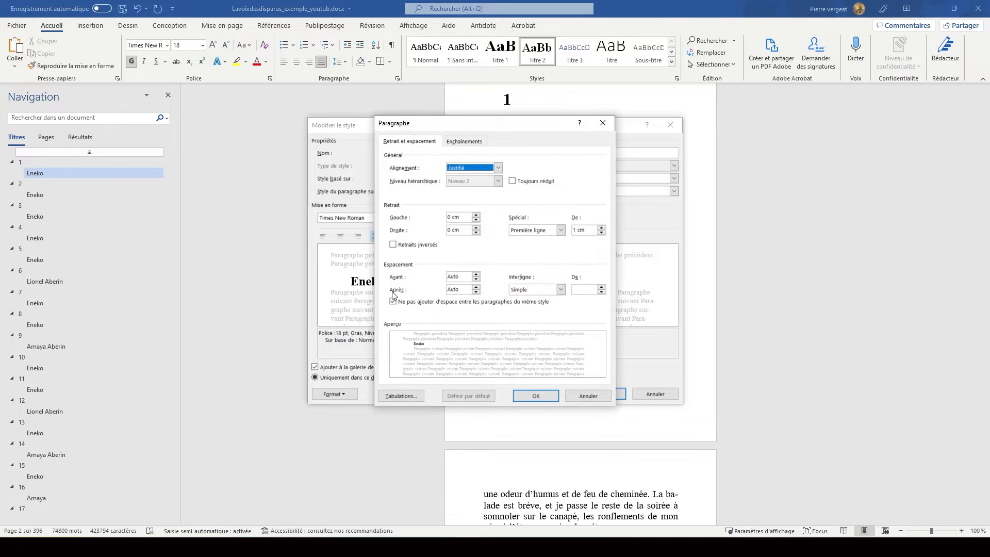
double_click(464, 289)
text(50)
click(536, 394)
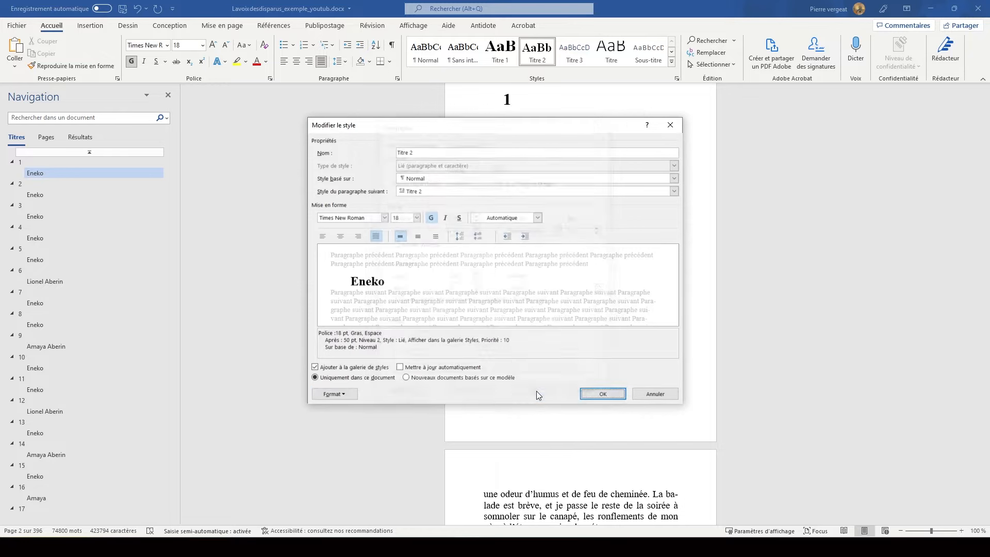
click(603, 393)
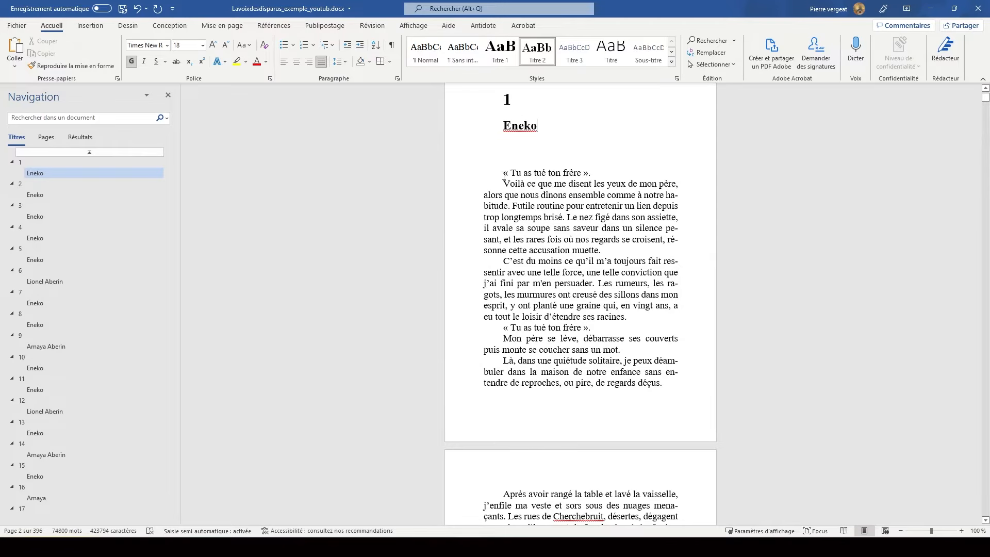
Set the Titre 2 style's paragraph spacing after to 100 pt and check the headings of chapters 2 to 4.
right_click(545, 58)
click(565, 77)
click(343, 398)
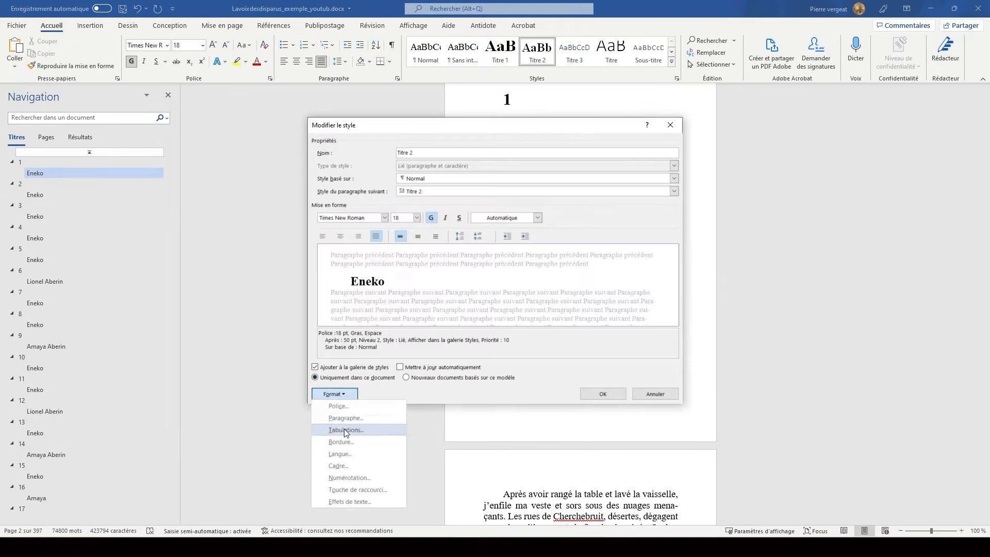
click(350, 417)
drag(458, 289, 443, 289)
text(100pt)
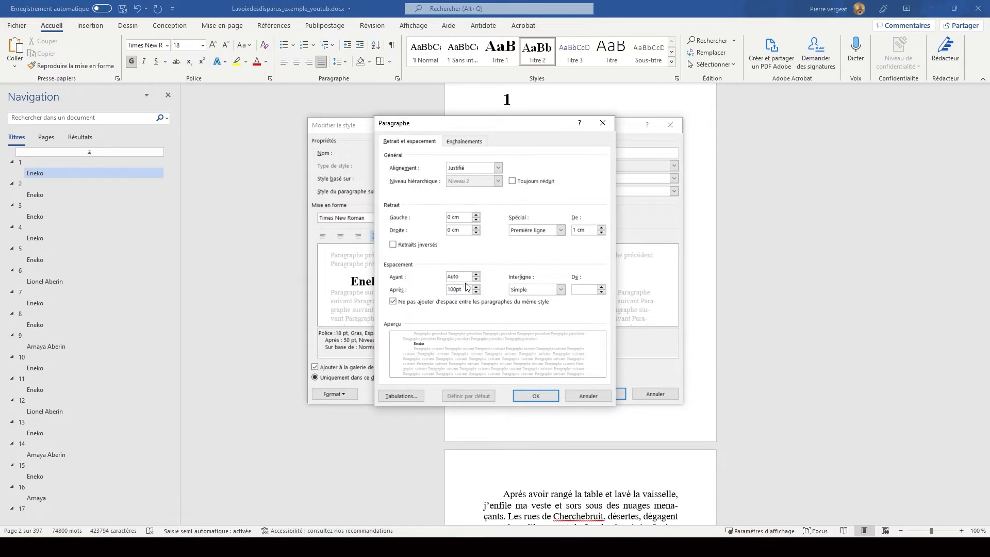
click(546, 399)
click(595, 391)
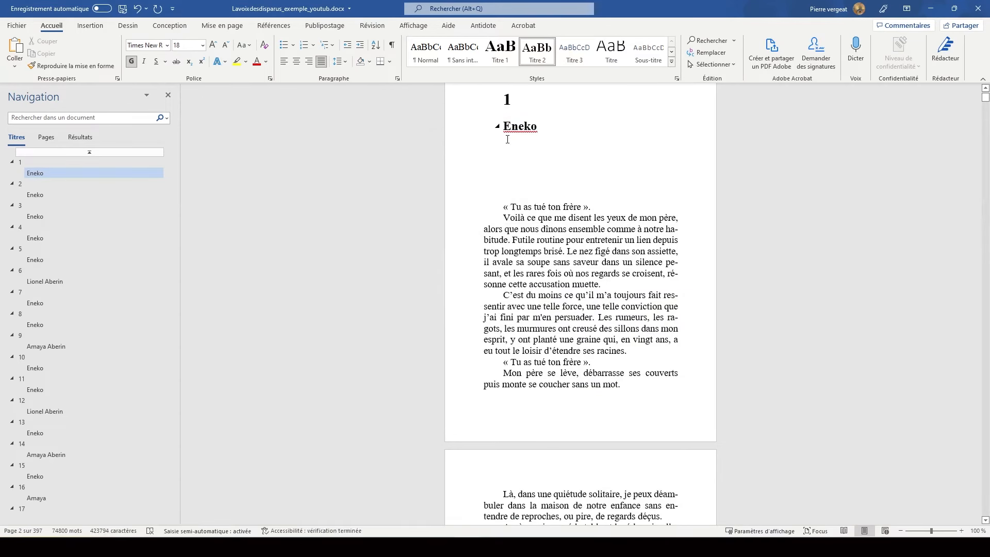
click(31, 184)
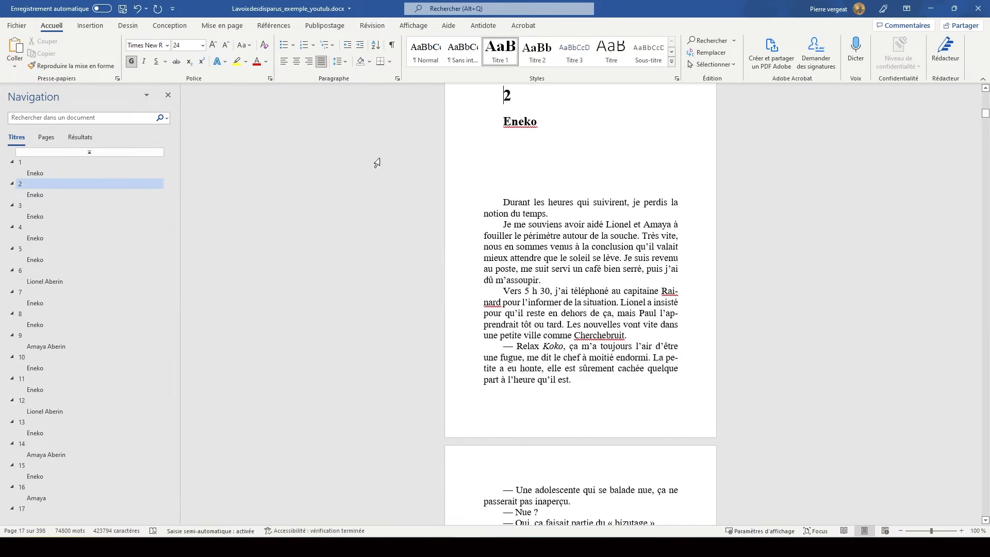
click(23, 206)
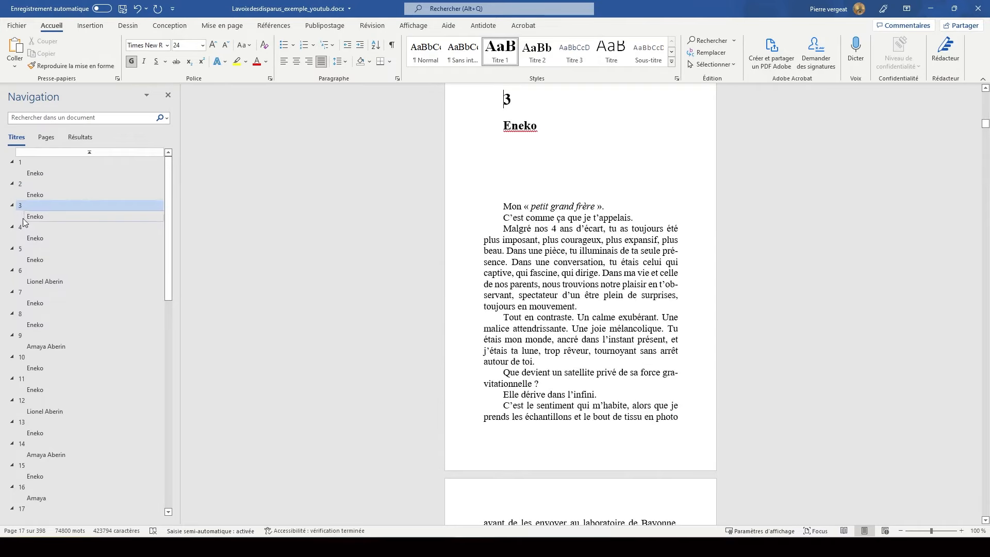
click(26, 228)
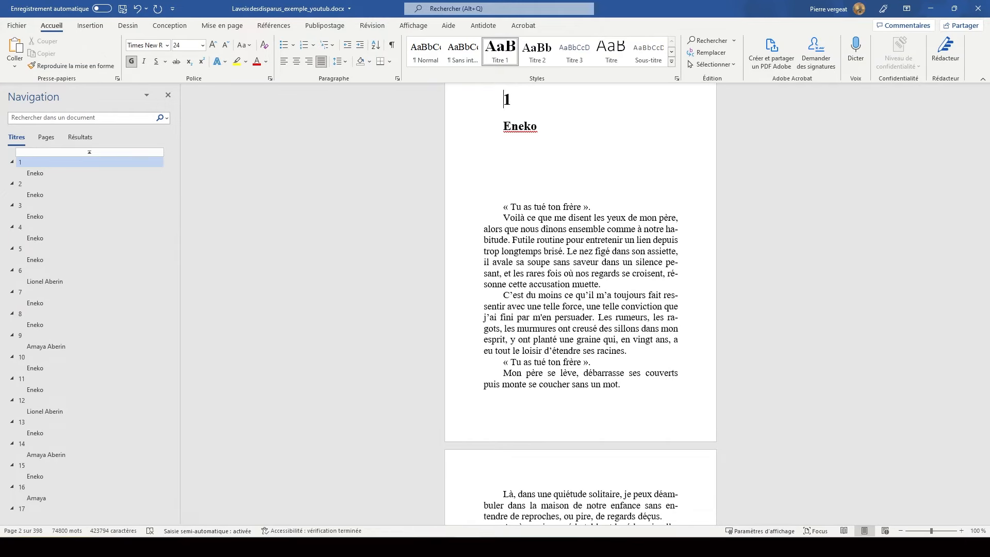
Modify the Titre 1 style to centred alignment and font size 30, and check the chapter numbers of chapters 2 to 4.
scroll(504, 269, up, 2)
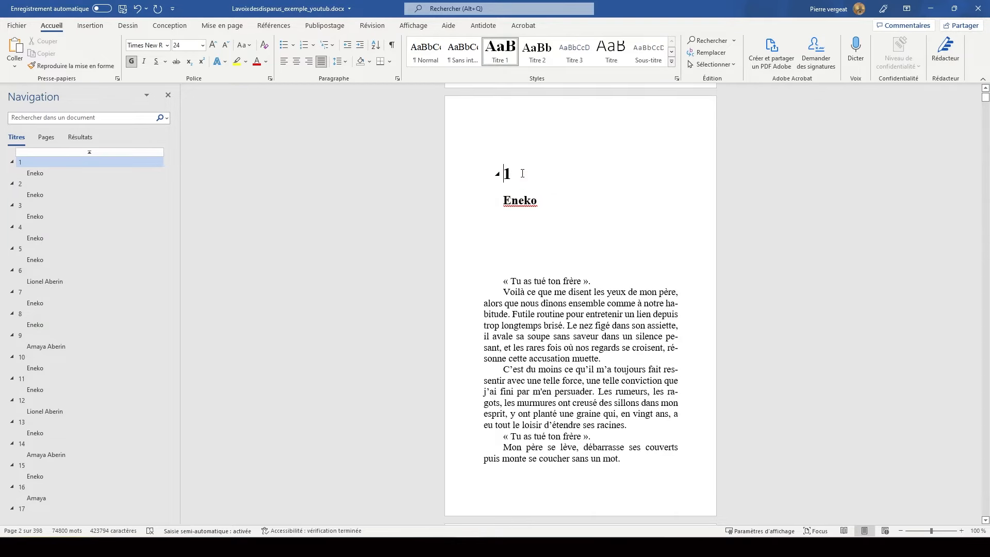
right_click(503, 58)
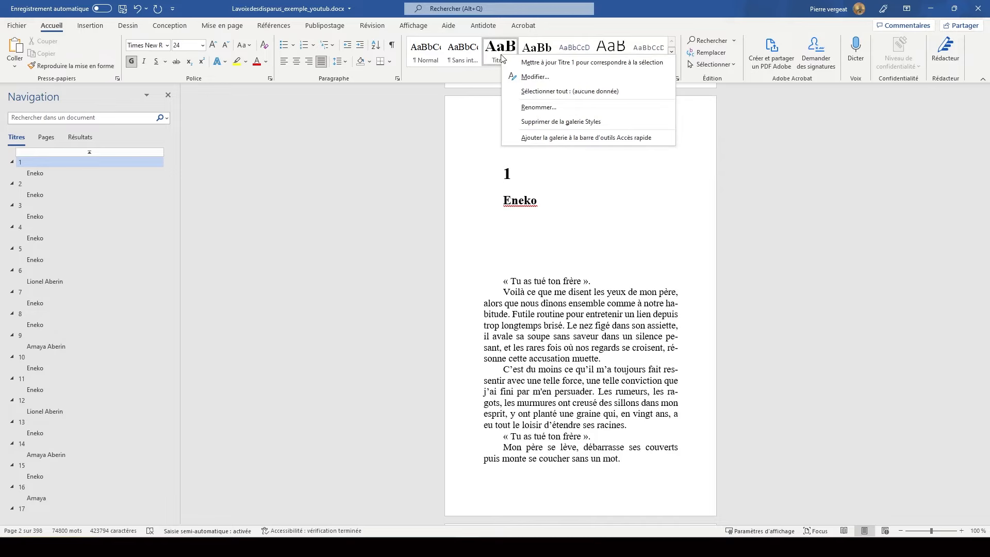
click(521, 74)
drag(497, 124, 580, 273)
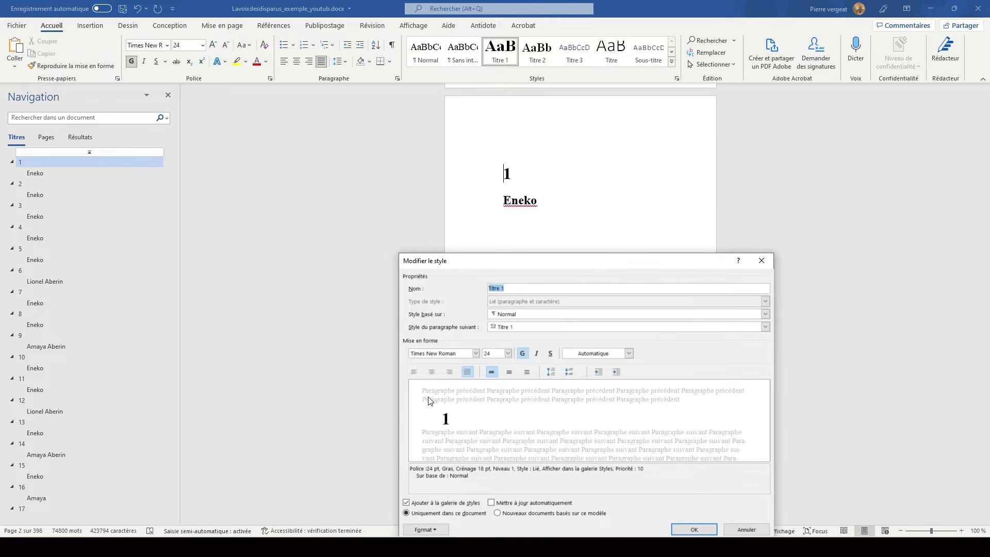
click(432, 371)
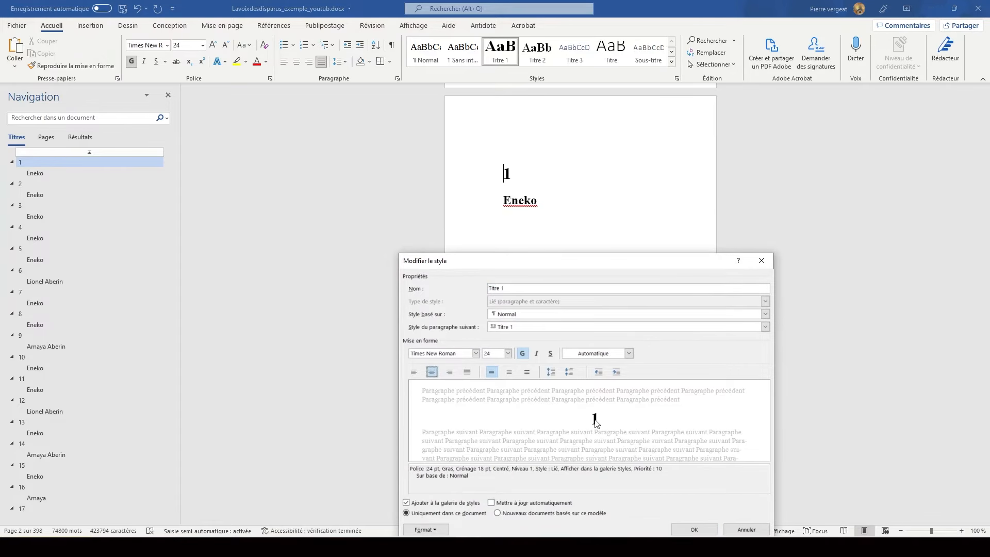
click(432, 371)
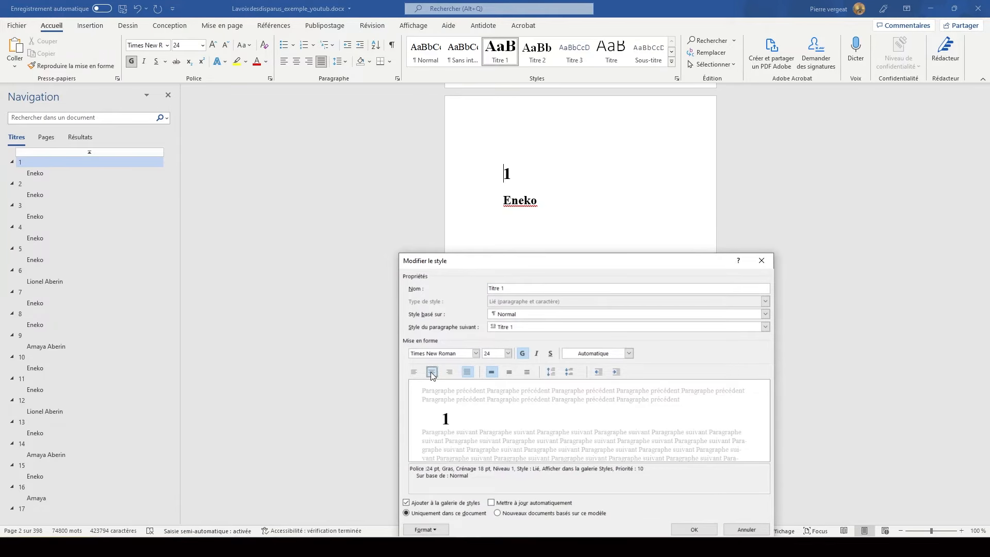
click(431, 372)
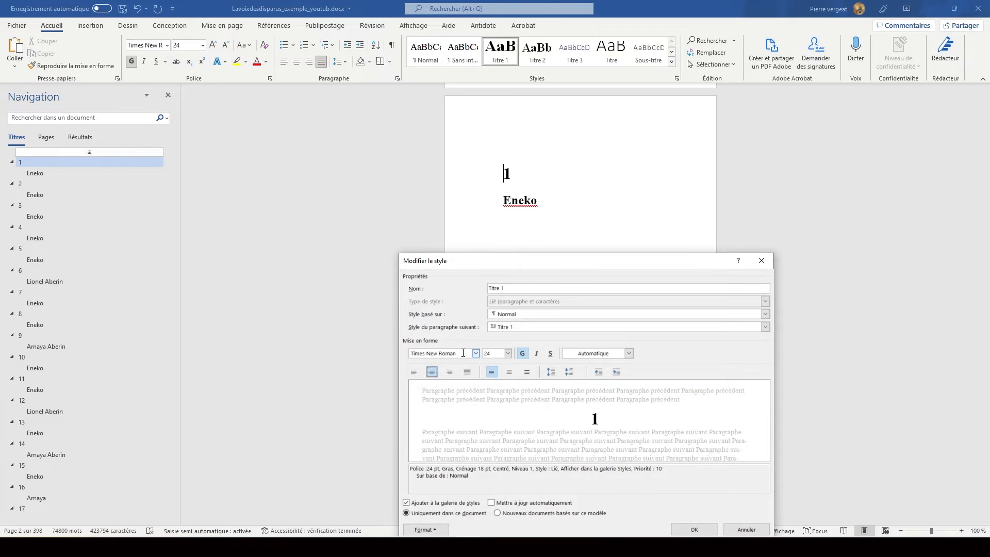
click(497, 354)
text(30)
key(Tab)
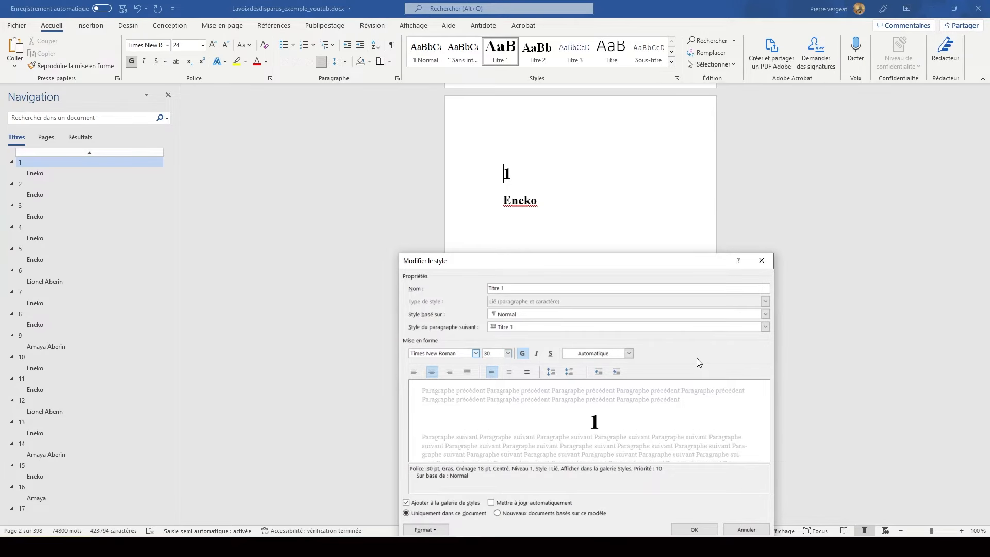
click(694, 530)
click(21, 185)
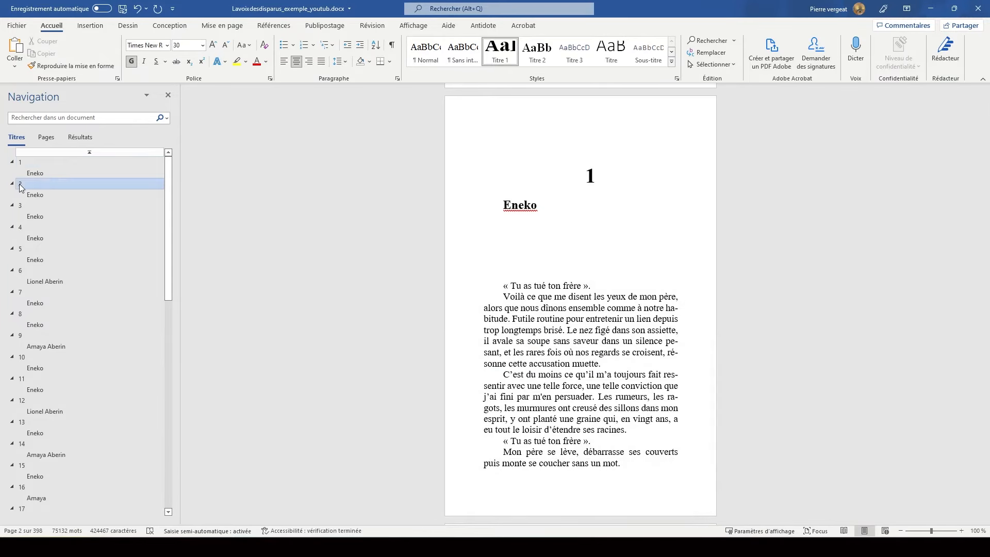
click(21, 206)
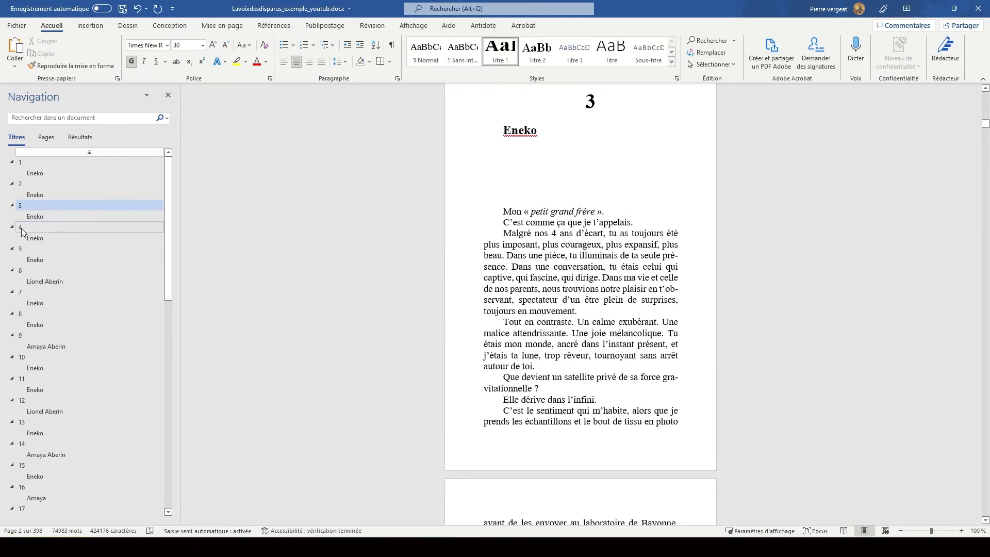
click(22, 228)
Modify the Titre 2 style to centred alignment and check the subtitles of chapters 2 to 4.
click(21, 164)
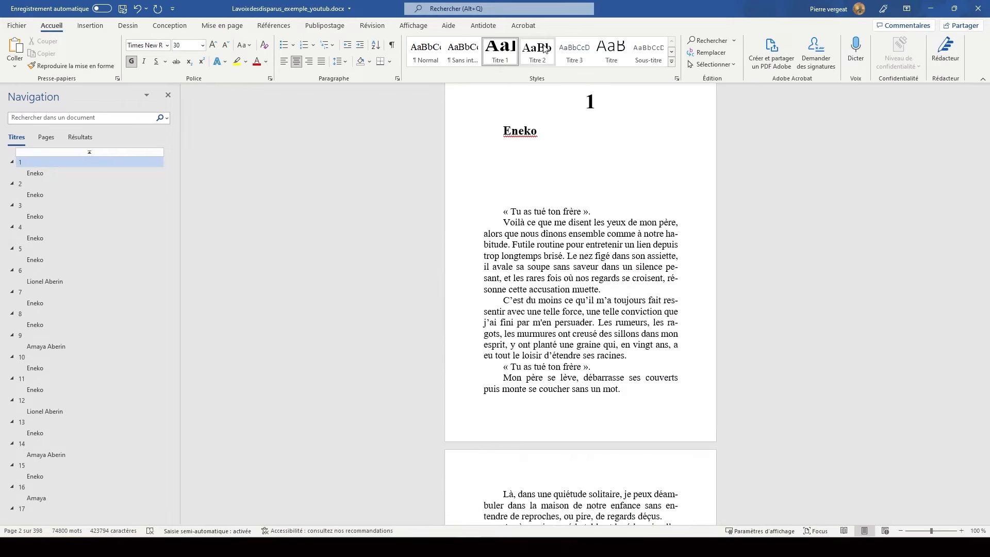
click(532, 131)
right_click(537, 50)
click(560, 71)
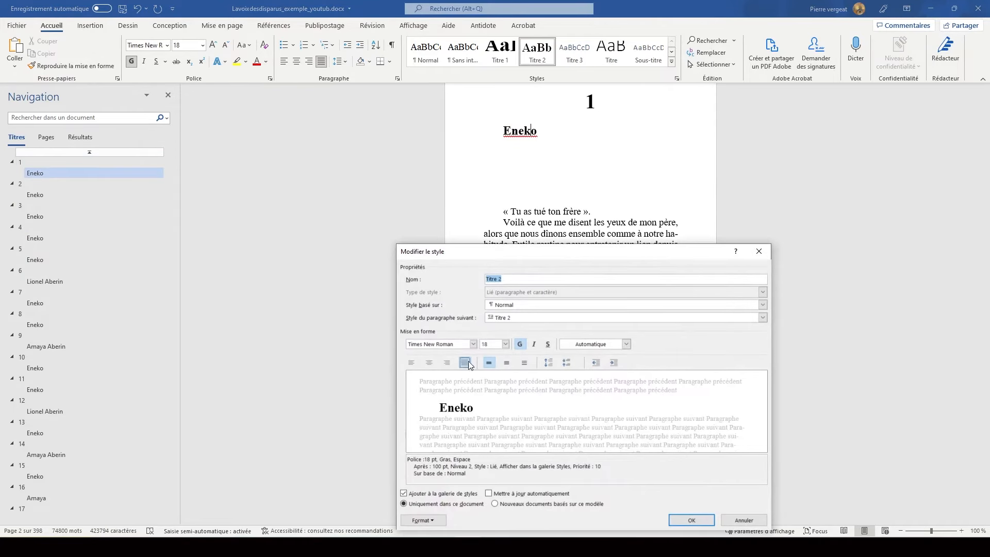
click(429, 363)
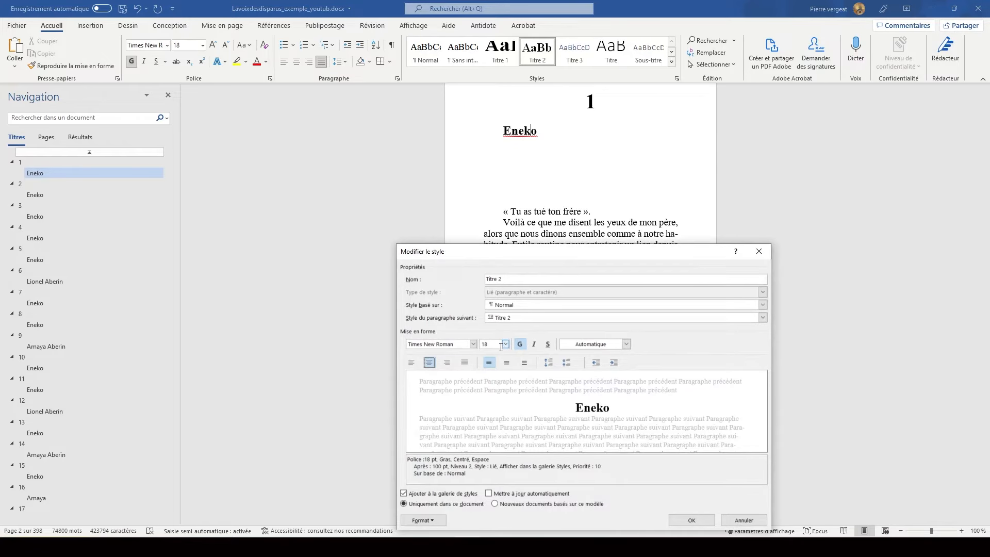
click(534, 345)
click(534, 346)
click(692, 520)
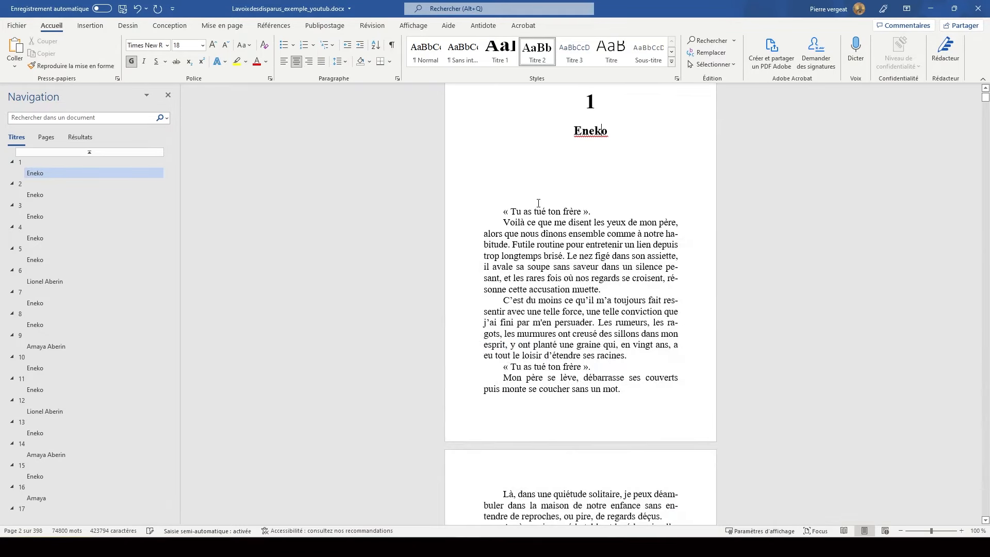
click(38, 184)
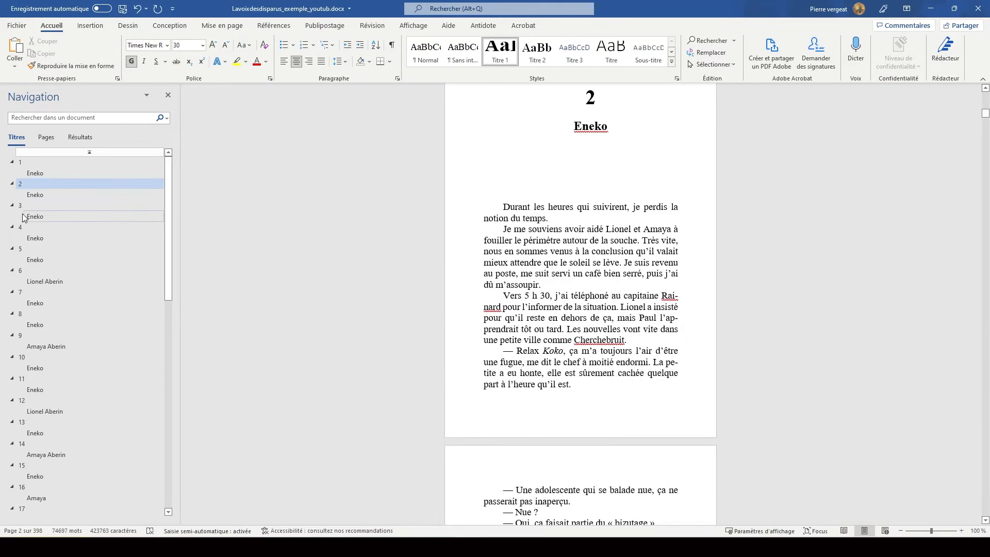
click(23, 206)
click(24, 230)
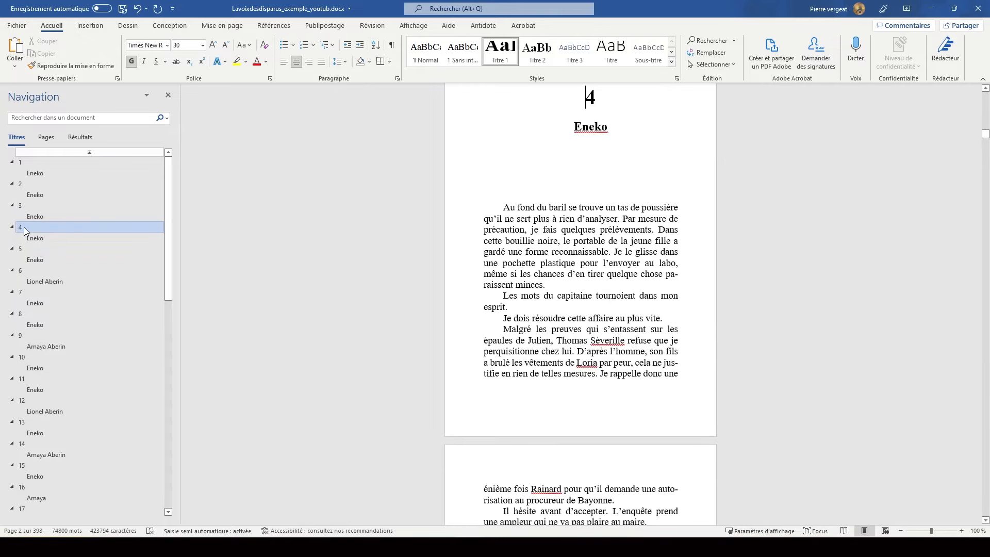
click(24, 162)
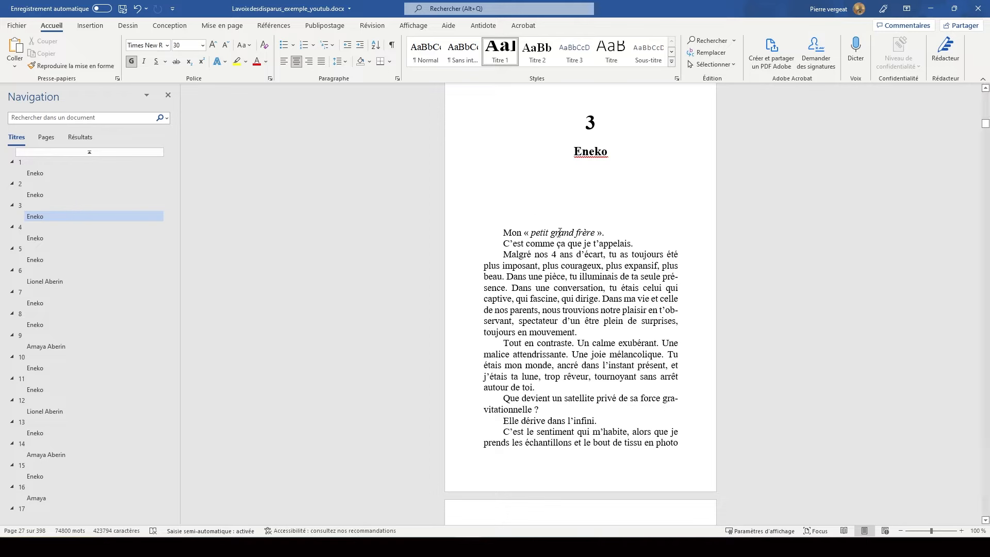
Create a new style named "italic".
click(672, 63)
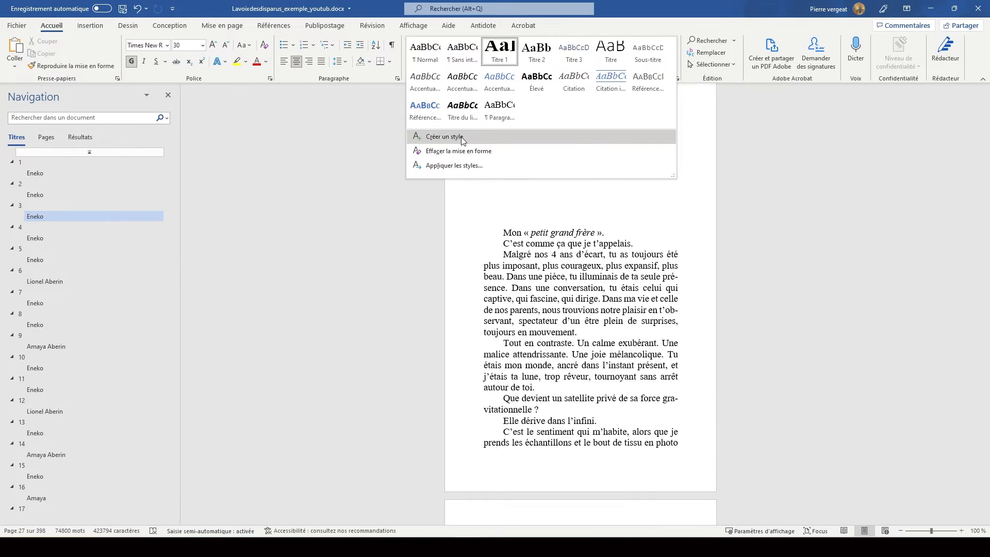
click(445, 137)
text(italic)
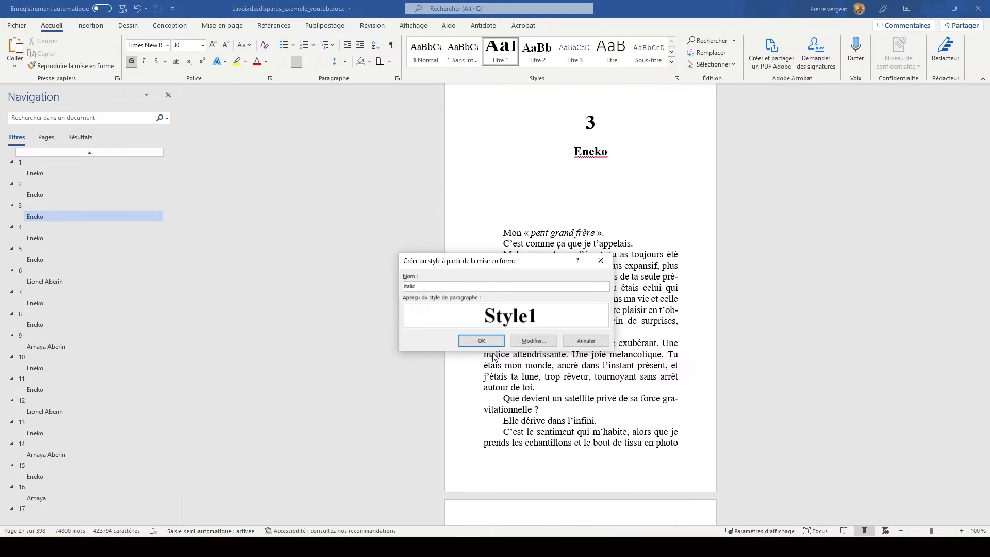
click(481, 341)
Apply the italic style to the words "petit grand frère" in the first line of chapter 3.
drag(597, 212, 530, 212)
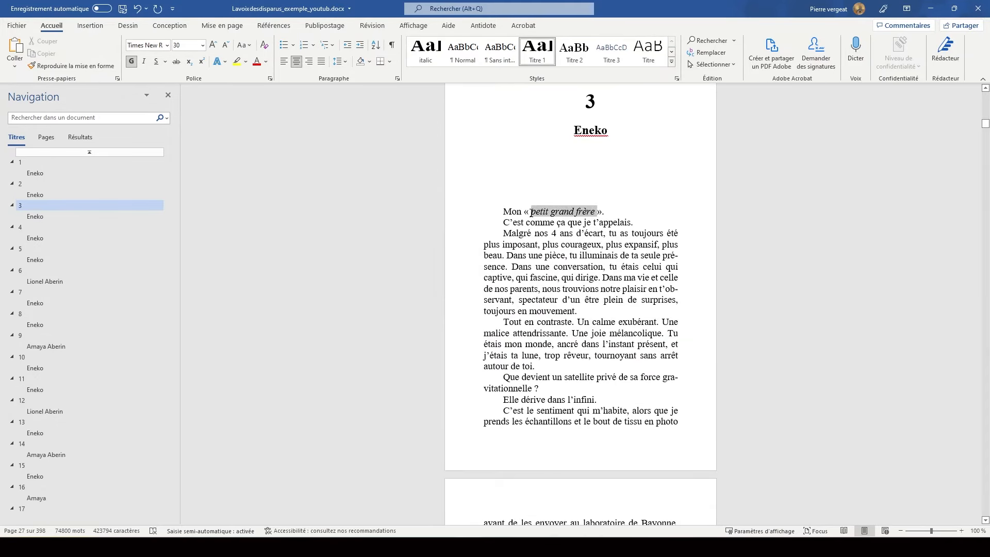
click(593, 214)
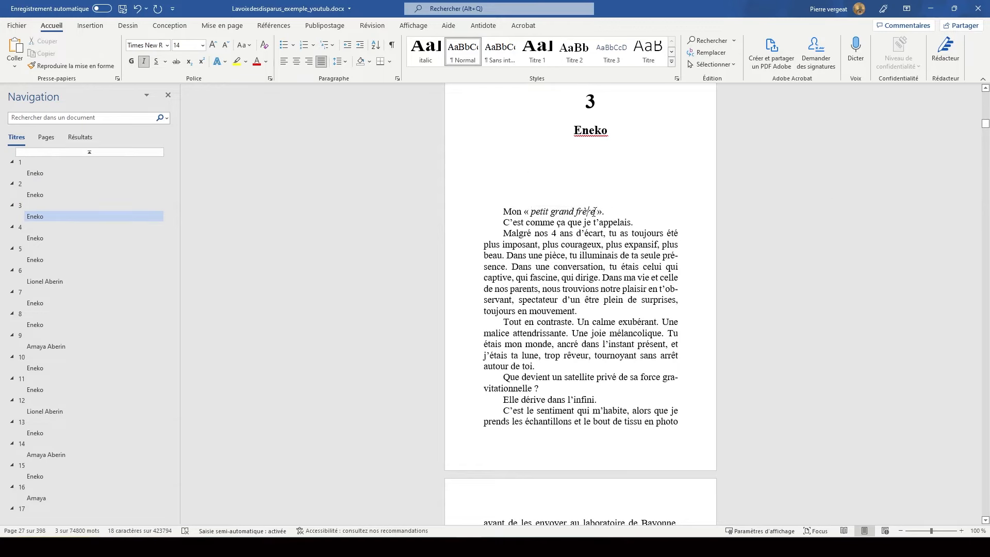
drag(597, 212, 537, 215)
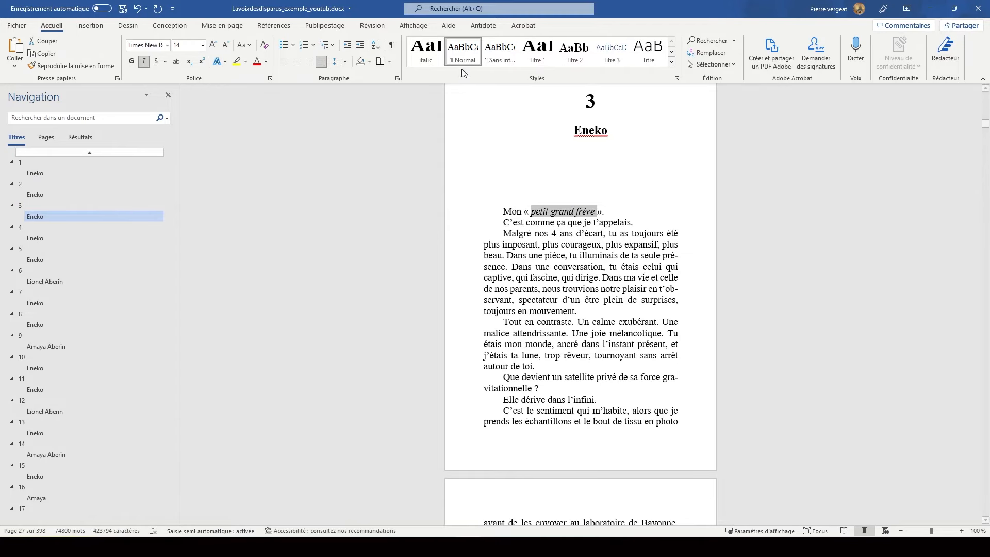
click(428, 54)
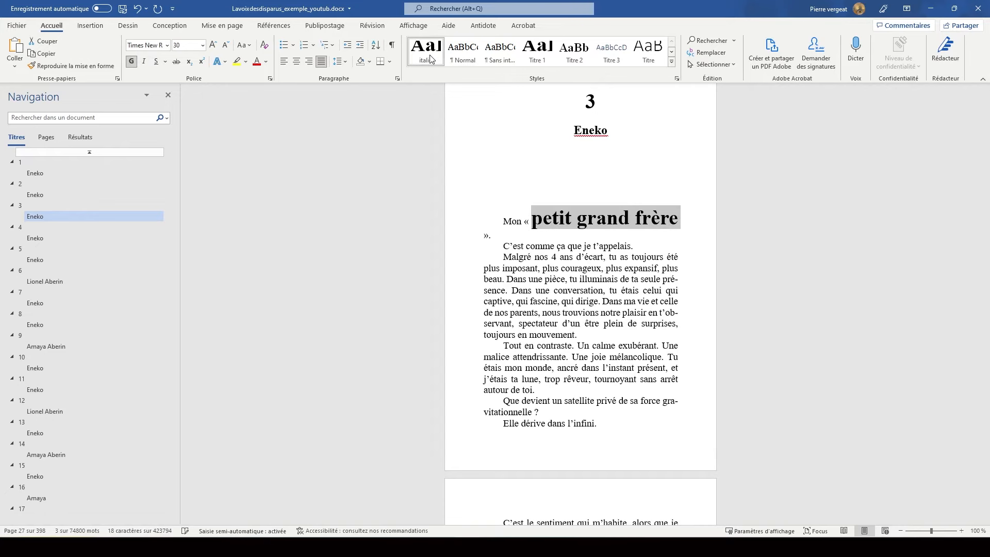
Modify the italic style to remove bold, set the font size to 12 and turn on italics.
right_click(430, 58)
click(454, 73)
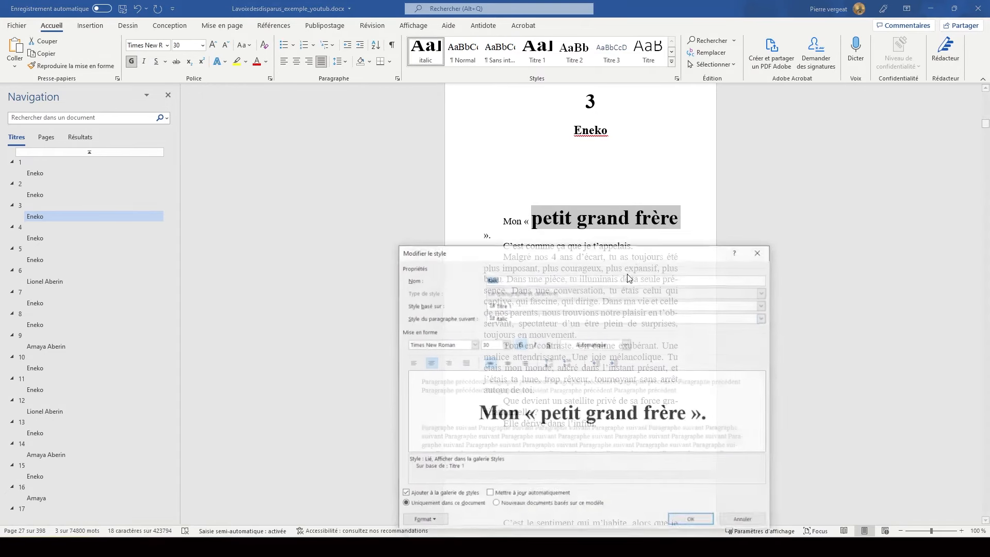
click(520, 344)
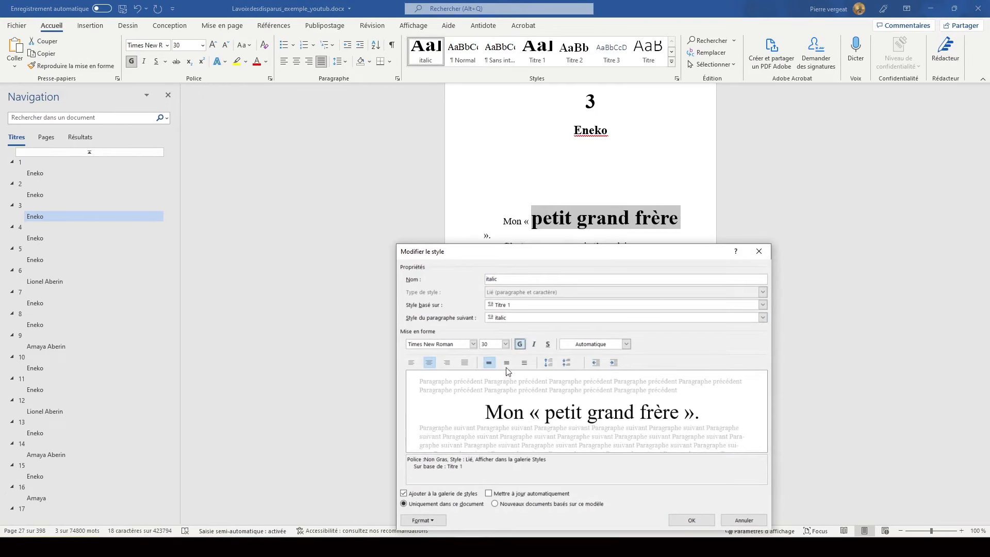
click(505, 344)
click(491, 386)
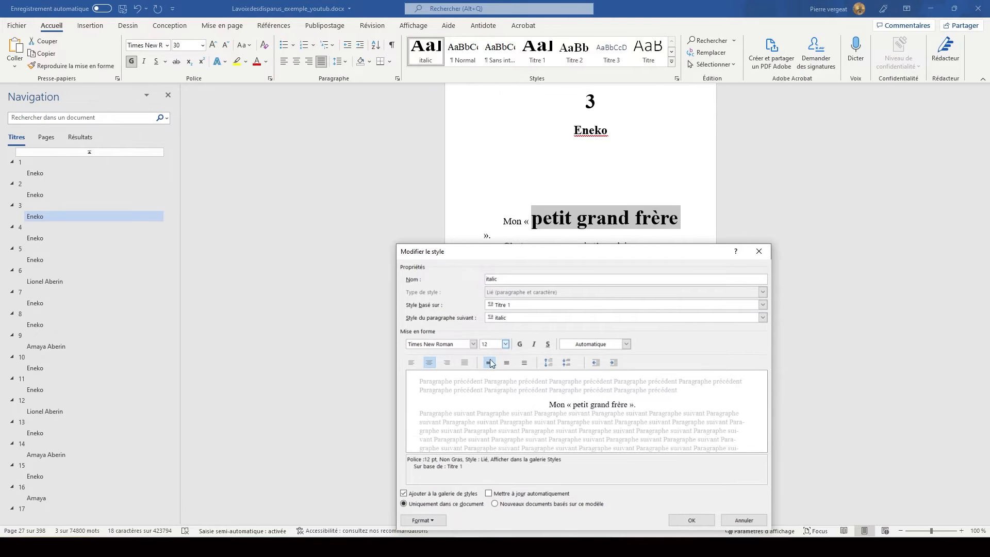
click(473, 344)
click(473, 344)
click(533, 344)
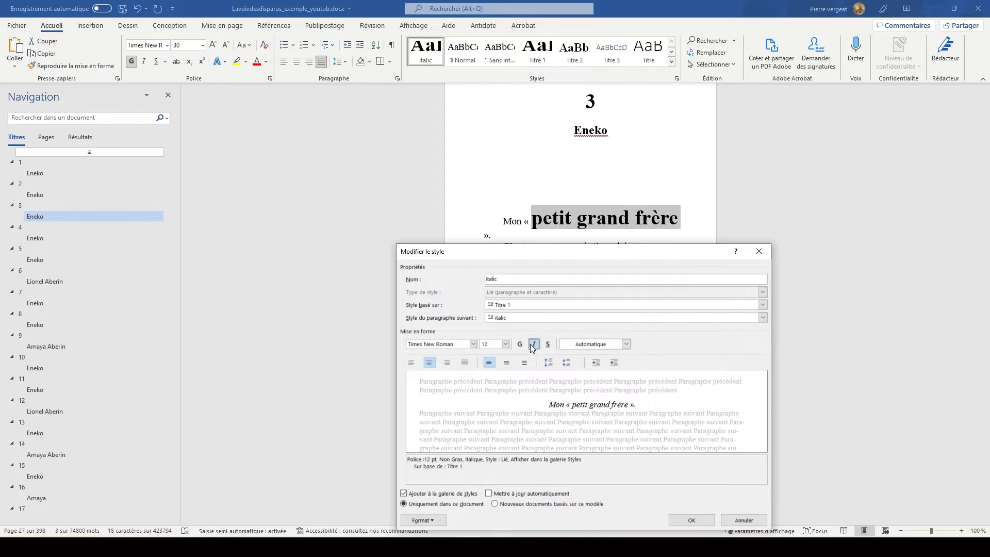
click(713, 519)
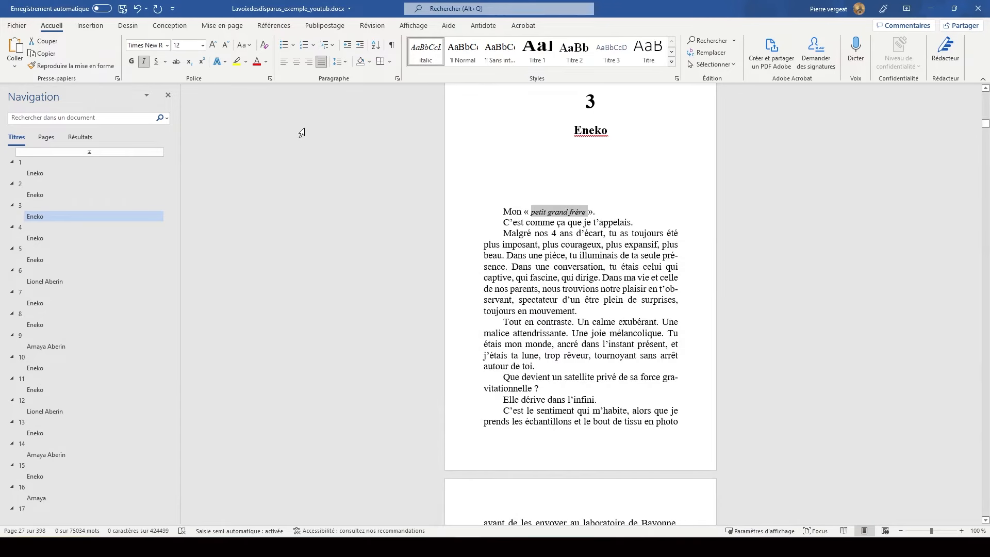
Modify the italic style again, setting its font size to 14.
click(594, 212)
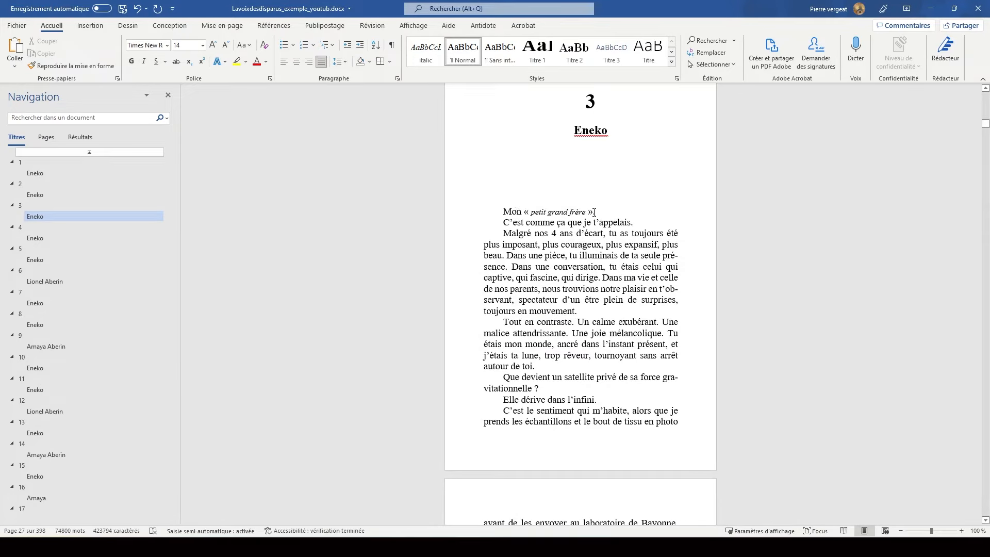
drag(588, 212, 532, 212)
right_click(426, 54)
click(448, 73)
click(506, 344)
click(485, 386)
click(692, 521)
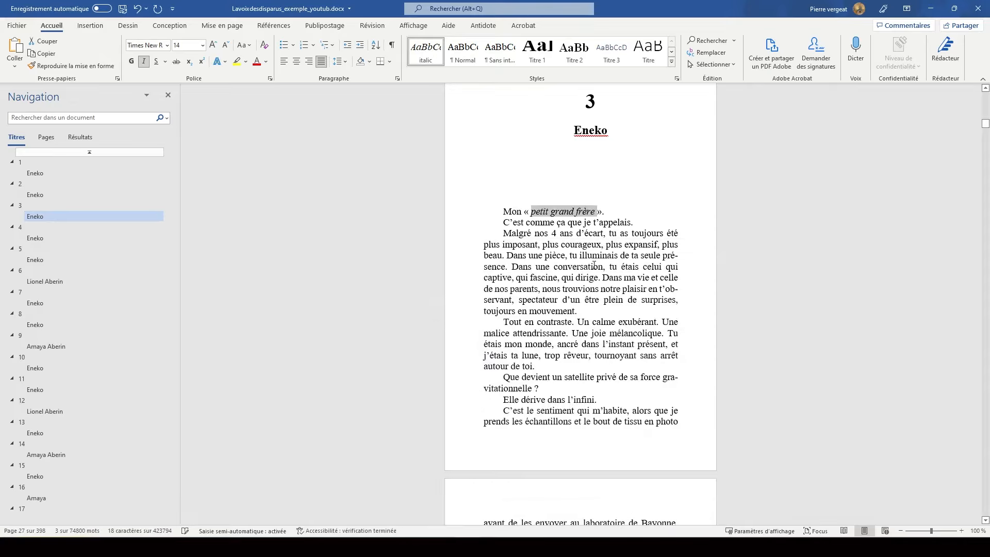
click(577, 214)
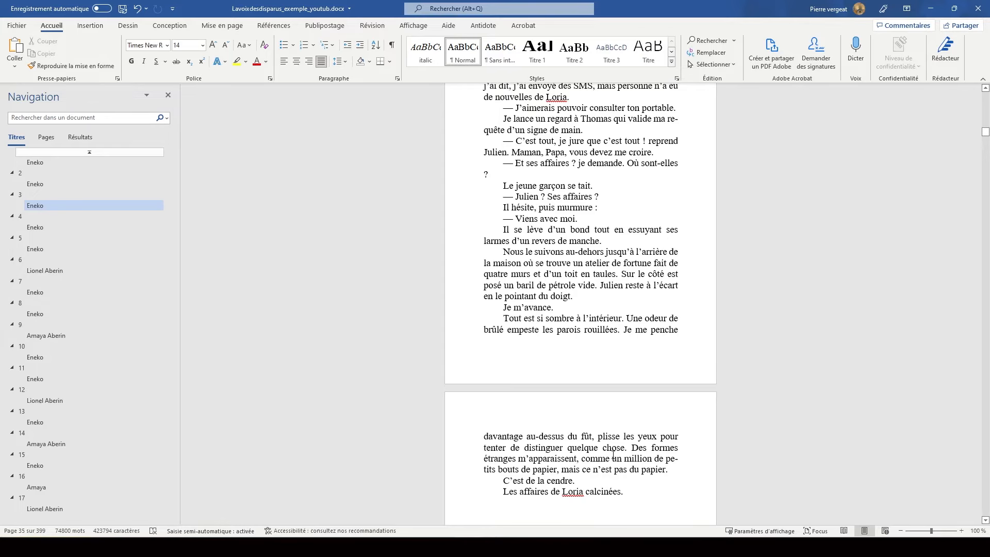
Apply the Titre 1 style to the chapter 1 number at the beginning of the manuscript.
scroll(611, 464, up, 10)
scroll(603, 442, up, 20)
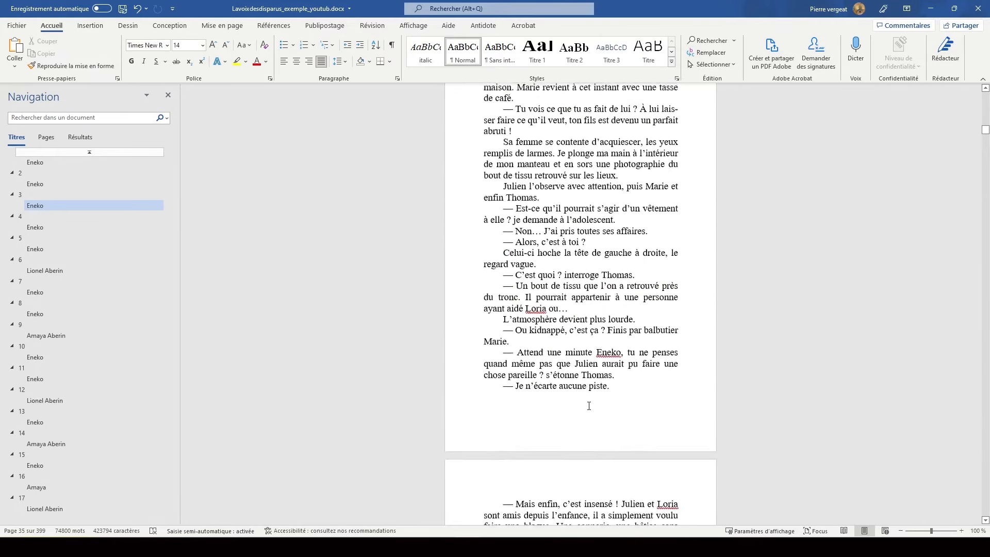
drag(985, 130, 986, 95)
scroll(503, 210, down, 6)
scroll(502, 210, down, 10)
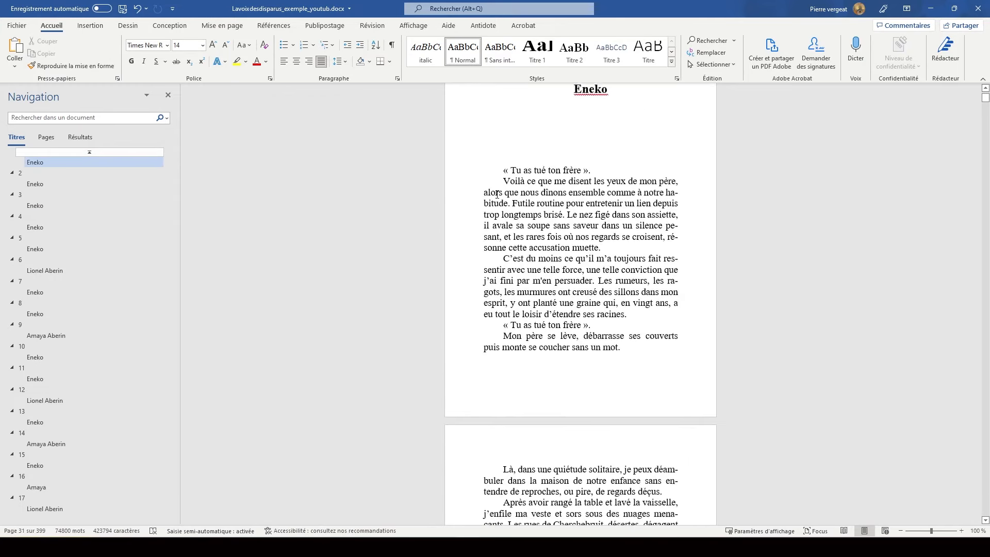
scroll(512, 182, up, 4)
click(507, 170)
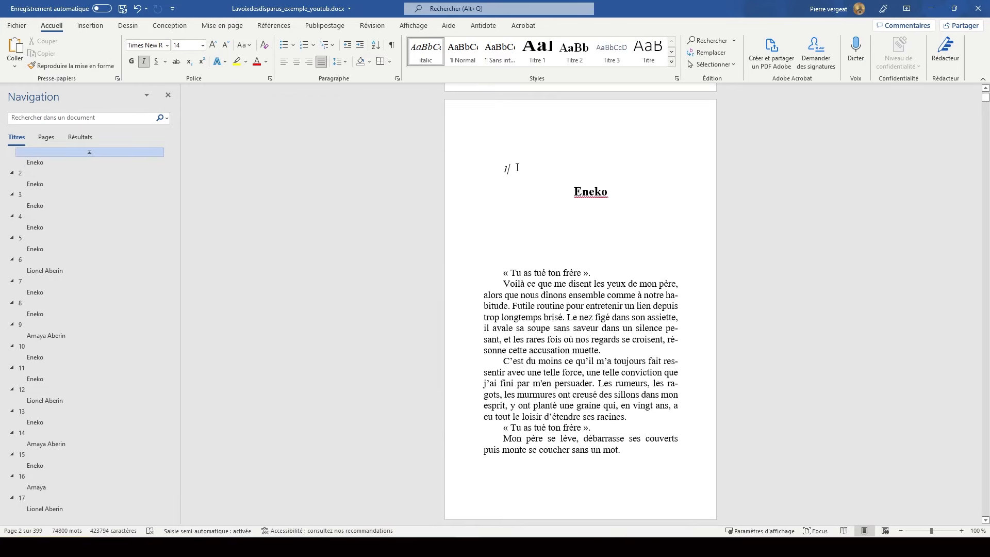
click(538, 51)
Delete the empty line above the chapter 1 number.
click(504, 280)
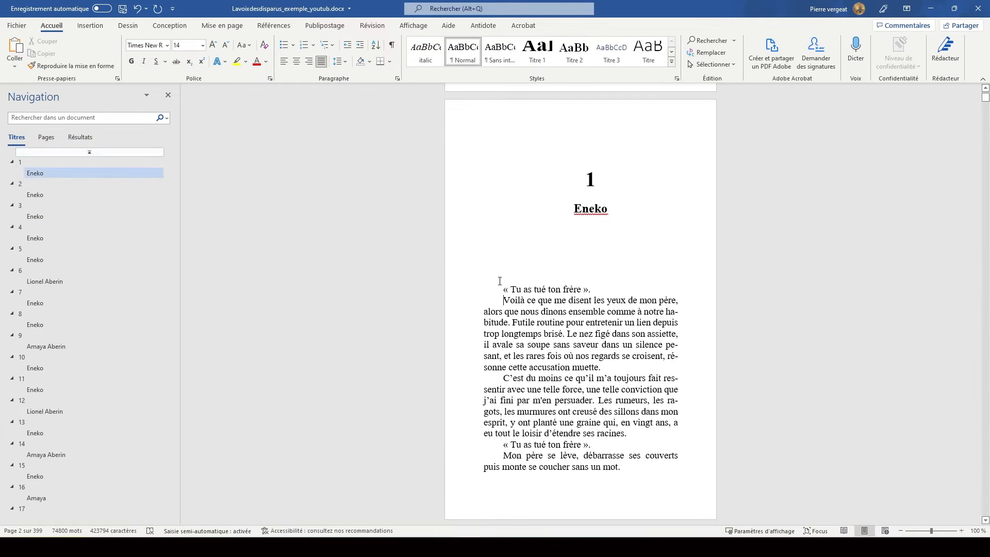
click(582, 148)
key(Delete)
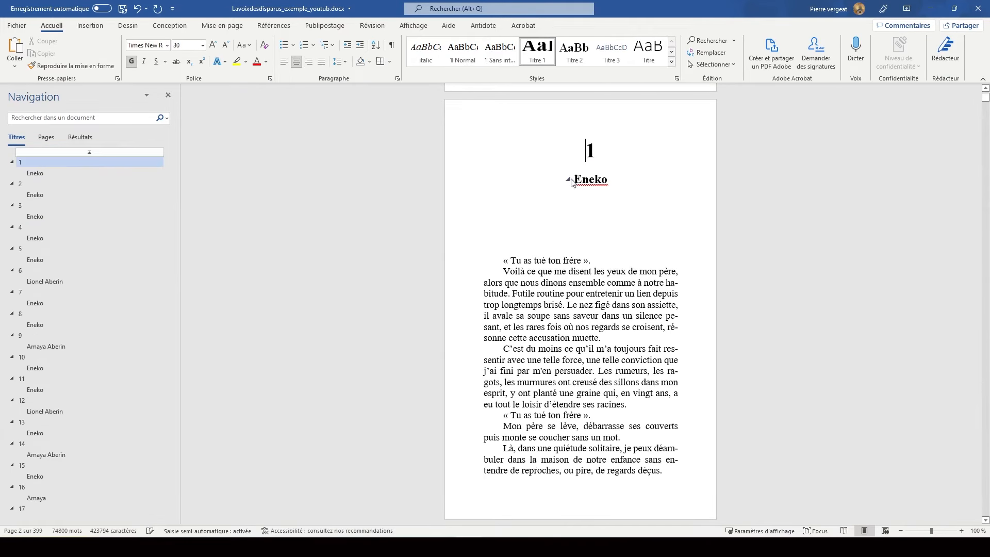
click(507, 262)
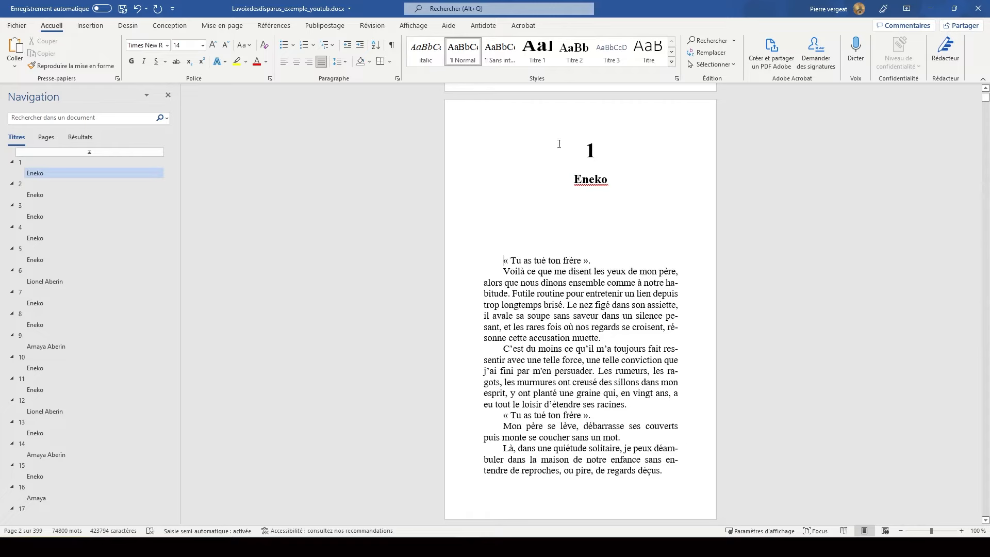
key(shift+Down)
key(shift+Down)
key(shift+Down)
key(shift+Down)
key(shift+Down)
key(shift+Down)
key(shift+Down)
key(shift+Down)
key(shift+Down)
key(shift+Down)
key(shift+Down)
key(shift+Down)
key(shift+Down)
key(shift+Down)
key(shift+Down)
key(shift+Down)
key(shift+Down)
key(shift+Down)
key(shift+Down)
key(shift+Down)
key(shift+Down)
key(shift+Down)
key(shift+Down)
key(shift+Down)
key(shift+Down)
key(shift+Down)
key(shift+Down)
key(shift+Down)
key(shift+Down)
key(shift+Down)
key(shift+Down)
key(shift+Down)
key(shift+Down)
key(shift+Down)
key(shift+Down)
key(shift+Down)
key(shift+Down)
key(shift+Down)
key(shift+Down)
key(shift+Down)
key(shift+Down)
key(shift+Down)
key(shift+Down)
key(shift+Down)
key(shift+Down)
key(shift+Down)
key(shift+Down)
key(shift+Down)
key(shift+Down)
key(shift+Down)
key(shift+Down)
key(shift+Down)
key(shift+Down)
key(shift+Down)
key(shift+Down)
key(shift+Down)
key(shift+Down)
key(shift+Down)
key(shift+Down)
key(shift+Down)
drag(611, 288, 670, 395)
click(531, 244)
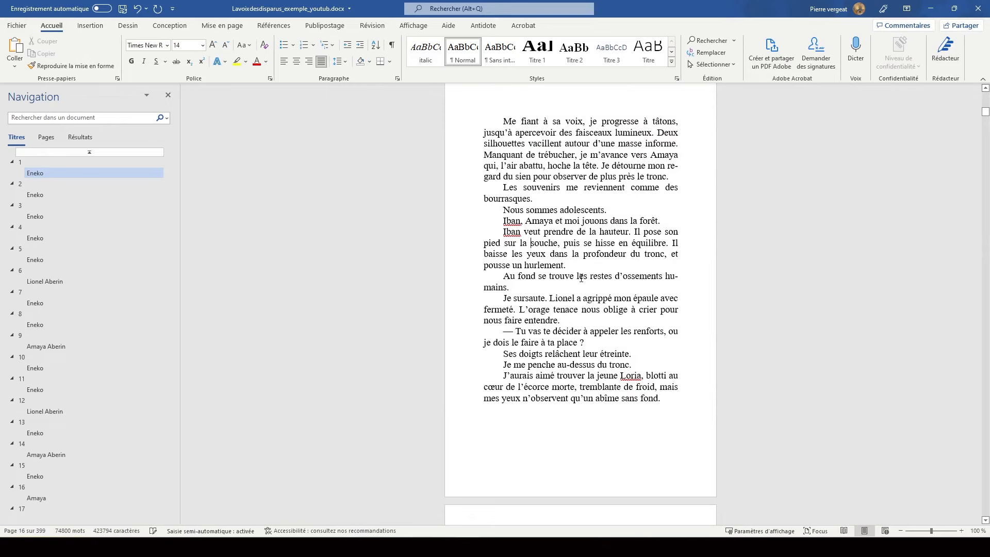
Modify the Normal style, setting its font size to 12.
scroll(577, 258, up, 2)
right_click(463, 50)
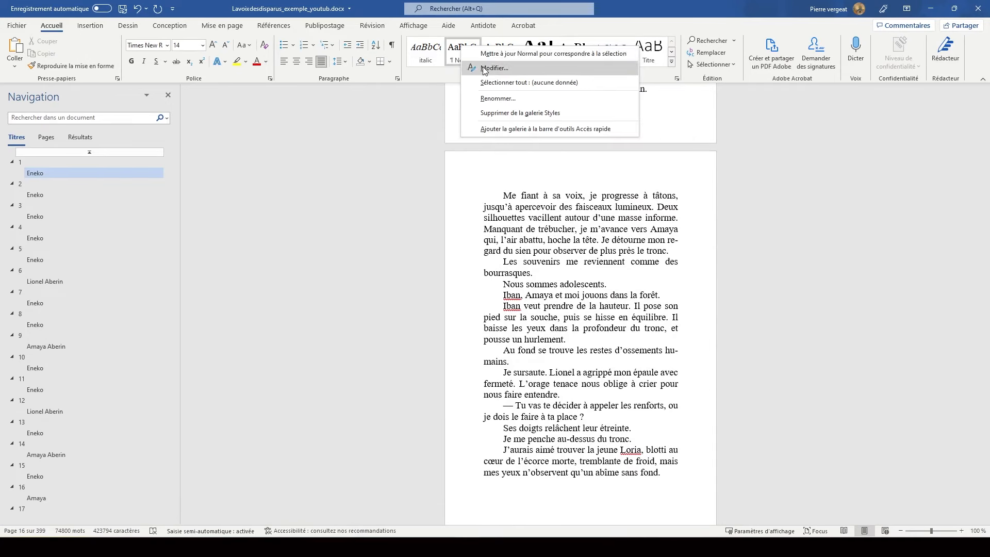
click(485, 68)
drag(502, 256, 478, 171)
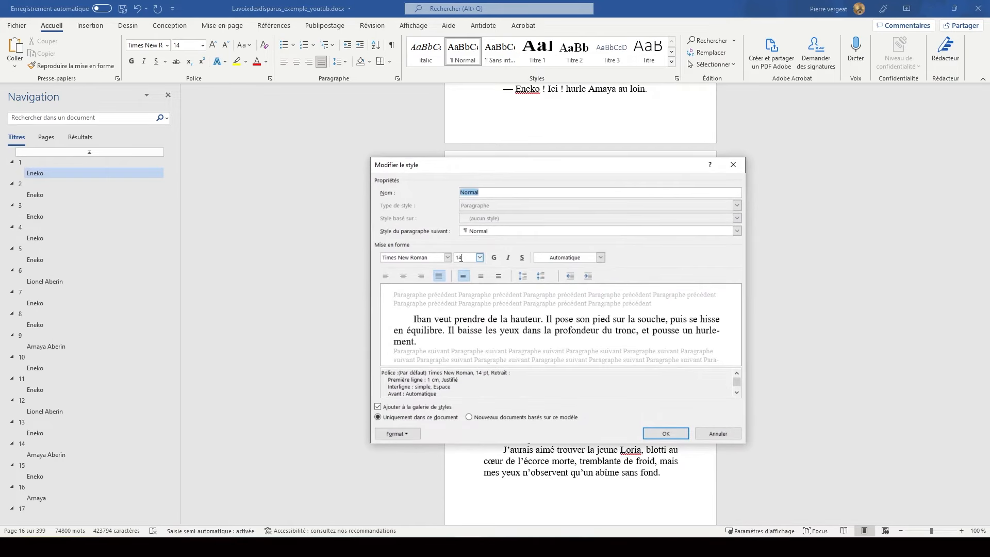
click(480, 258)
click(479, 310)
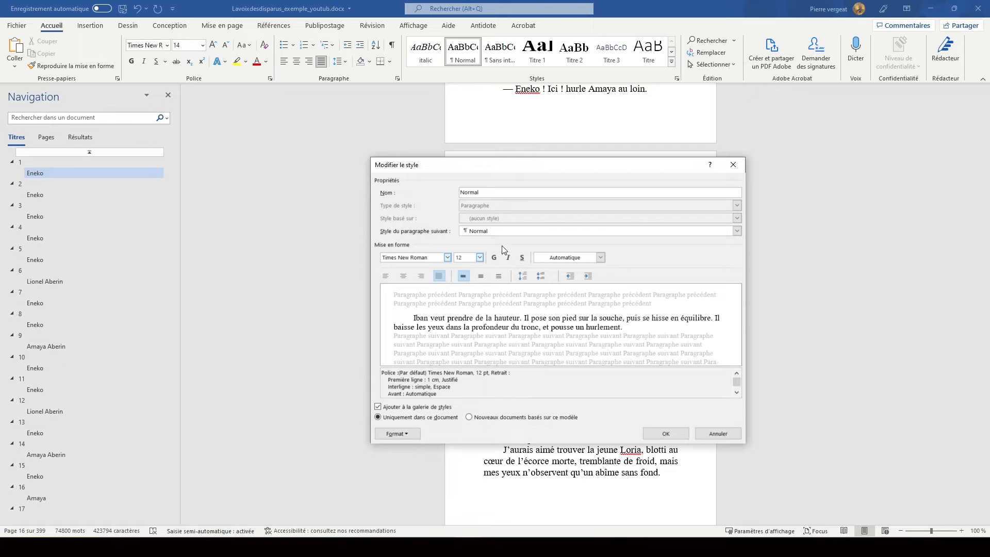
Set the Normal style's first-line indent to 0.5 cm and apply the style changes to the body text.
click(404, 434)
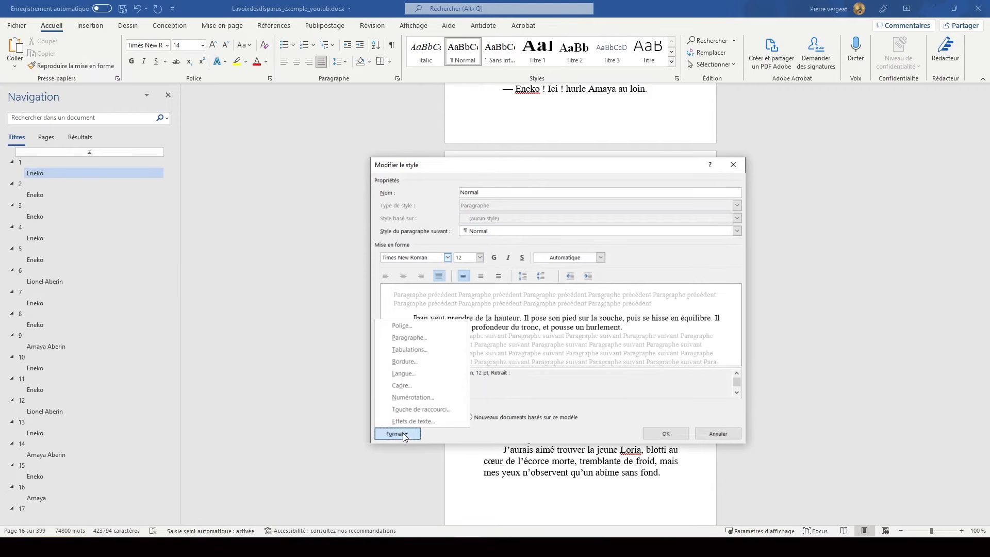
click(410, 337)
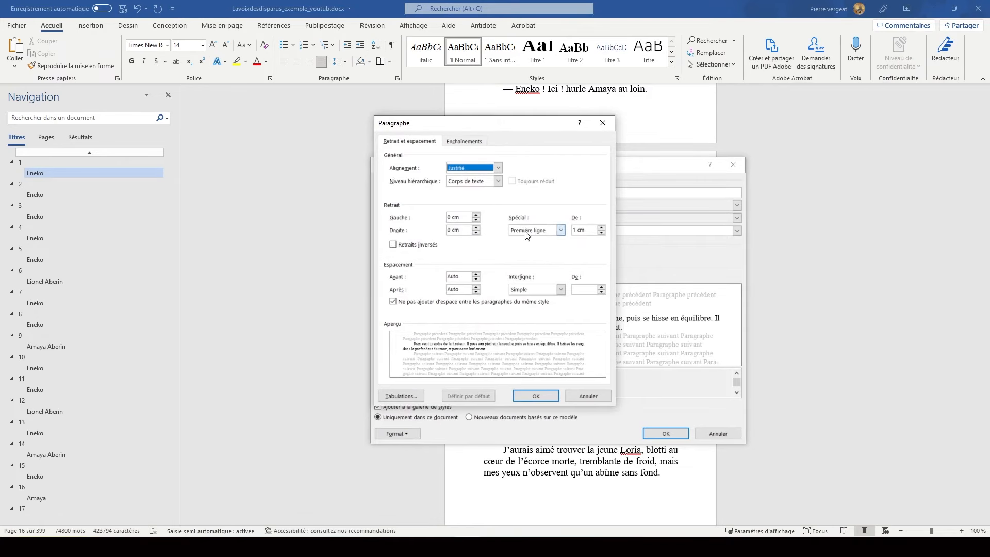
click(603, 233)
click(602, 232)
click(603, 233)
click(602, 232)
click(602, 232)
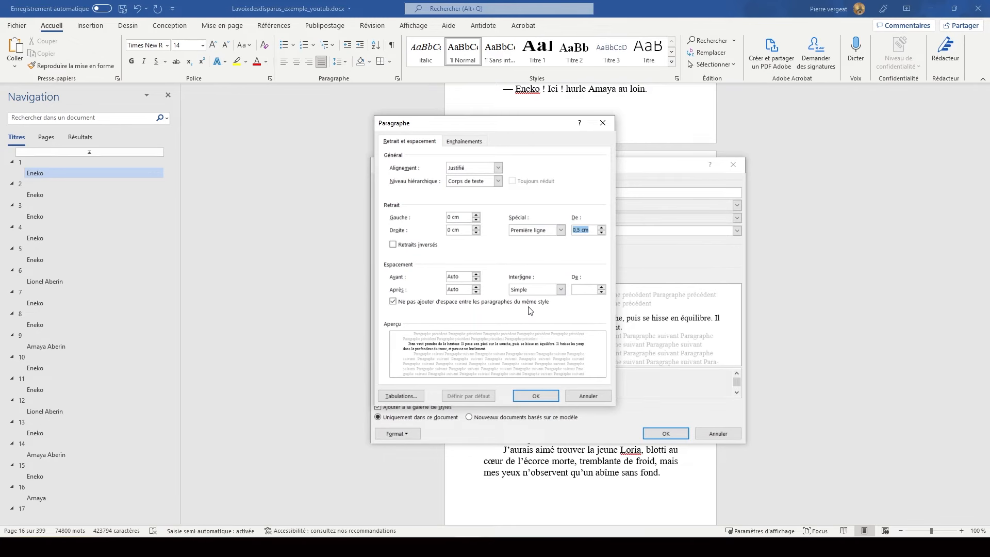
click(540, 400)
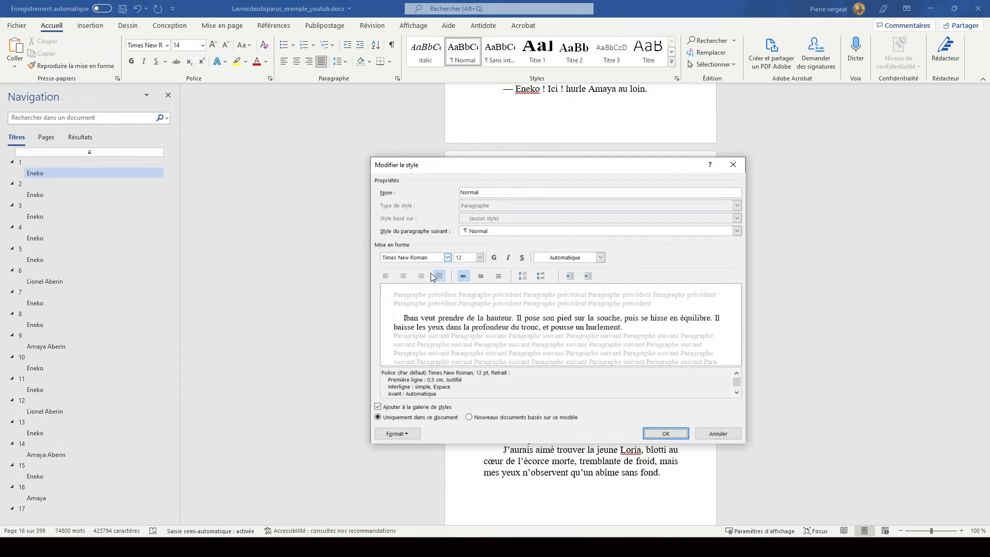
click(665, 433)
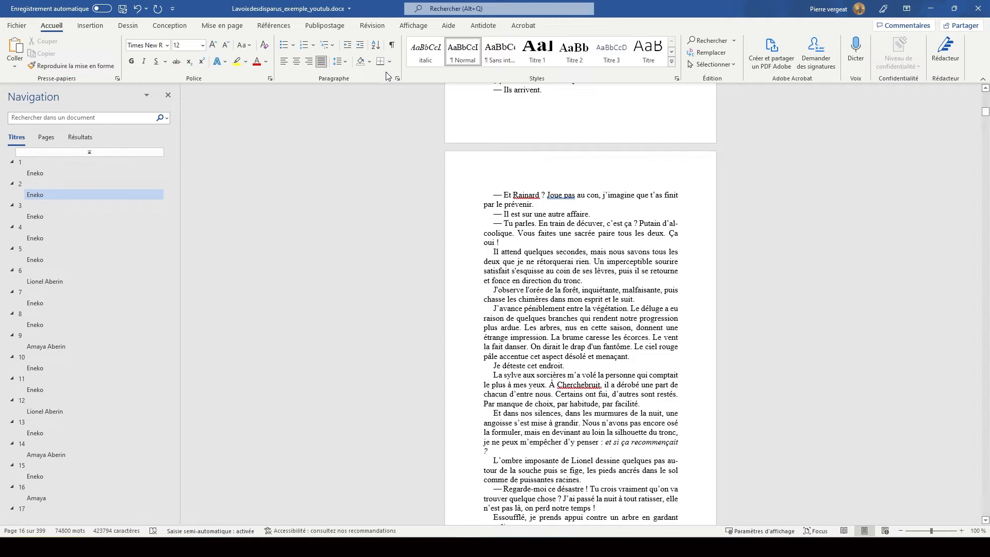
Show the formatting marks and delete the empty paragraphs above the chapter 2 number.
click(392, 46)
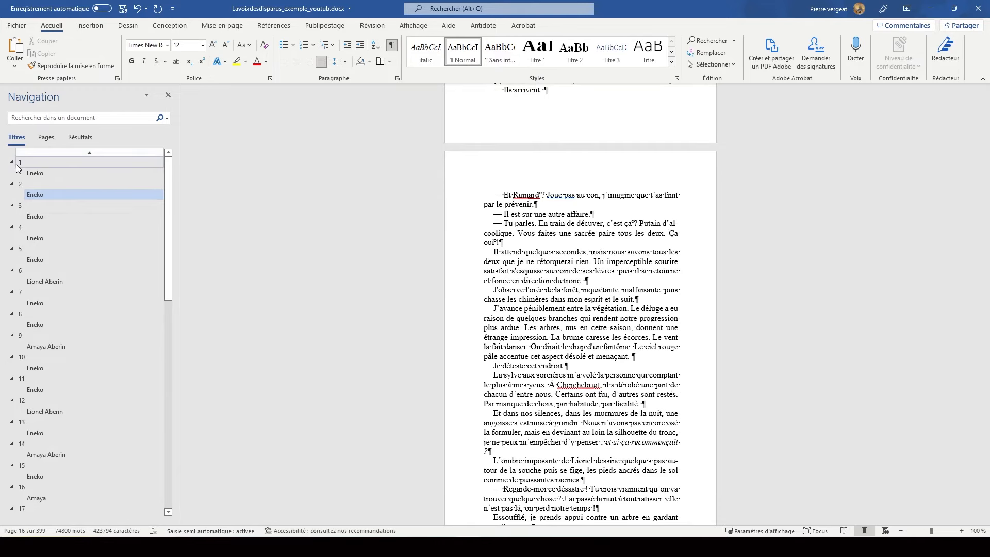
click(20, 184)
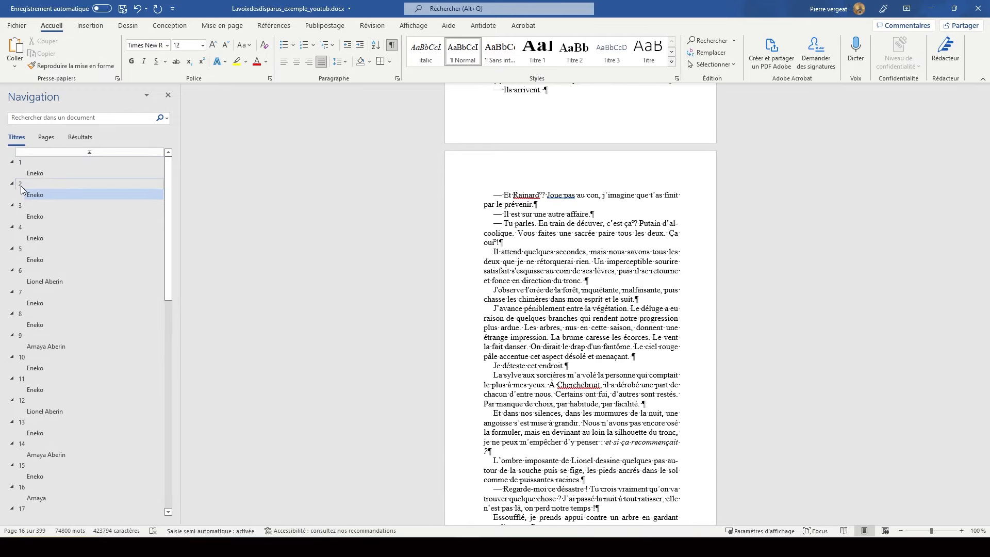
scroll(622, 197, up, 6)
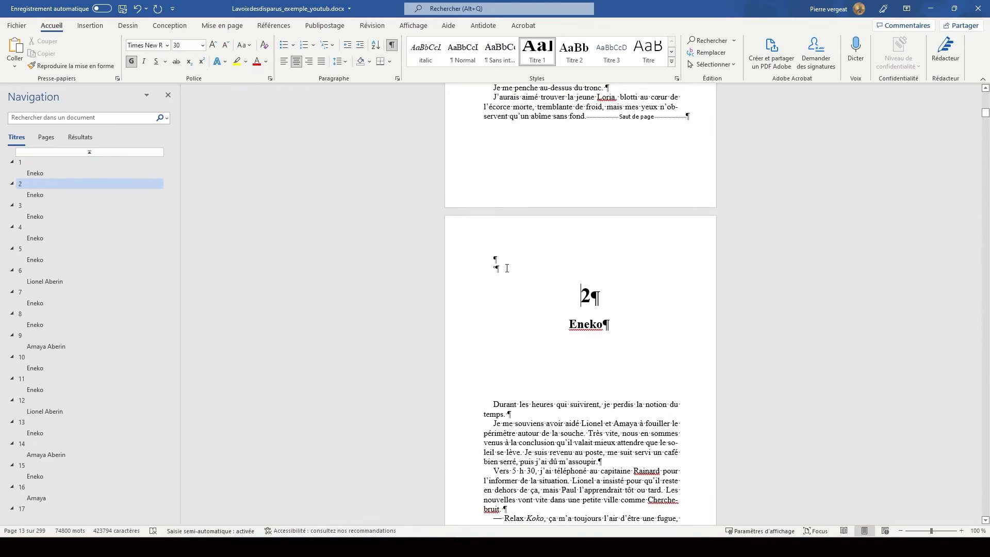
click(502, 272)
key(BackSpace)
key(Delete)
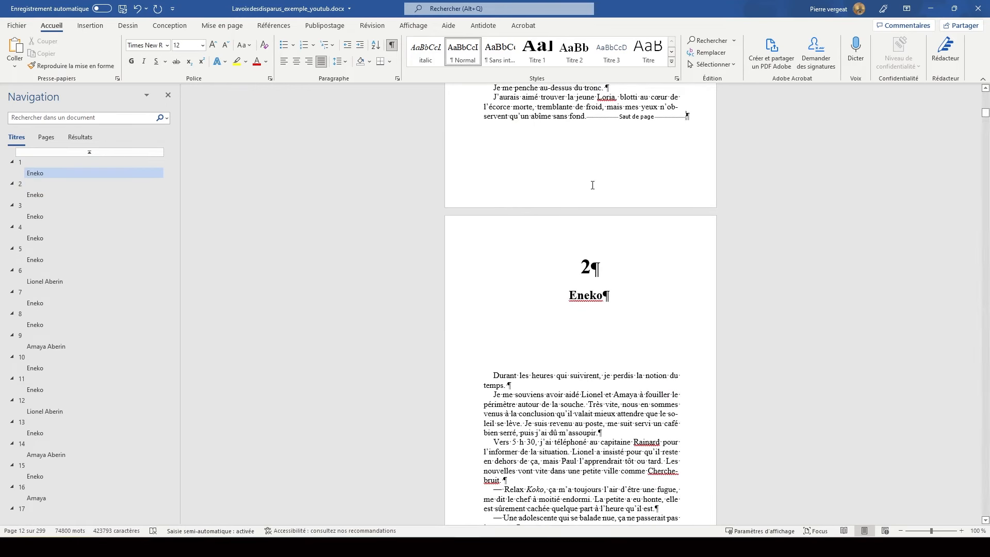
Examine the page break at the end of chapter 1, just before chapter 2.
scroll(593, 186, up, 3)
double_click(621, 227)
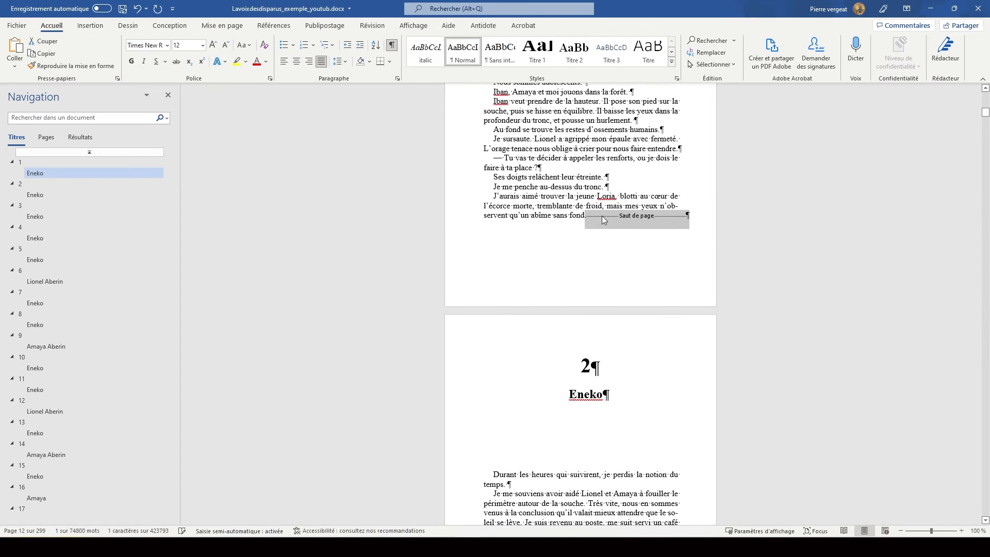
click(669, 216)
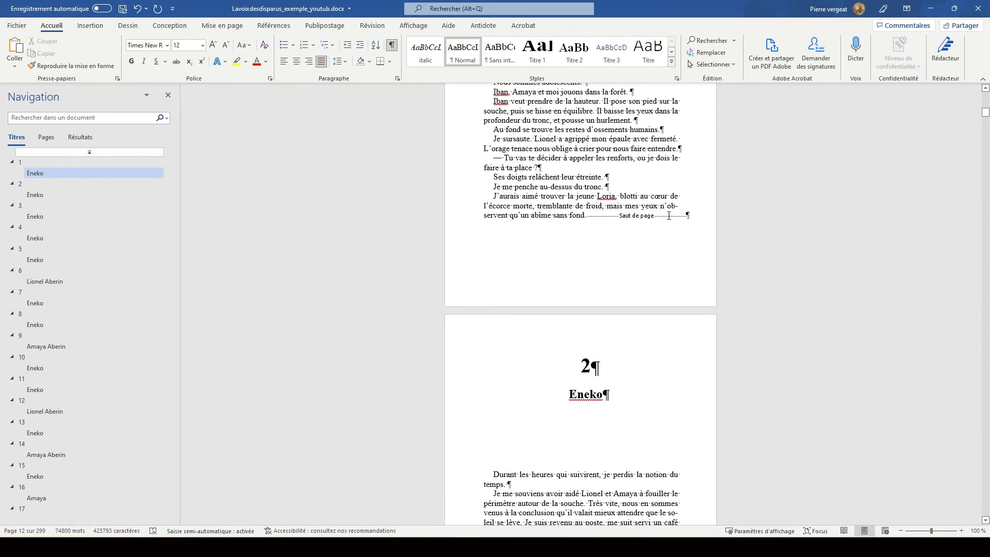
Delete the page break after the last sentence of chapter 1 and insert a new one in its place.
double_click(670, 216)
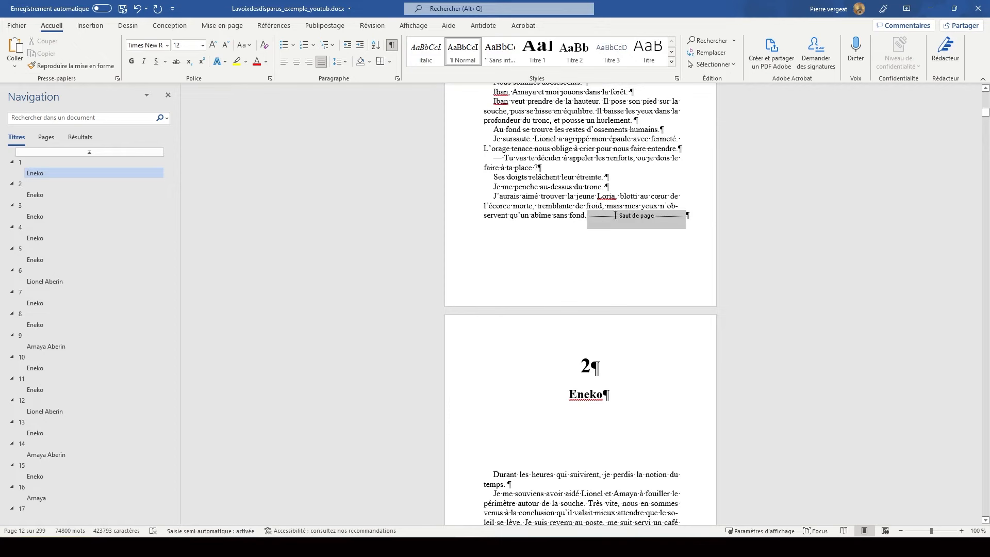
key(Delete)
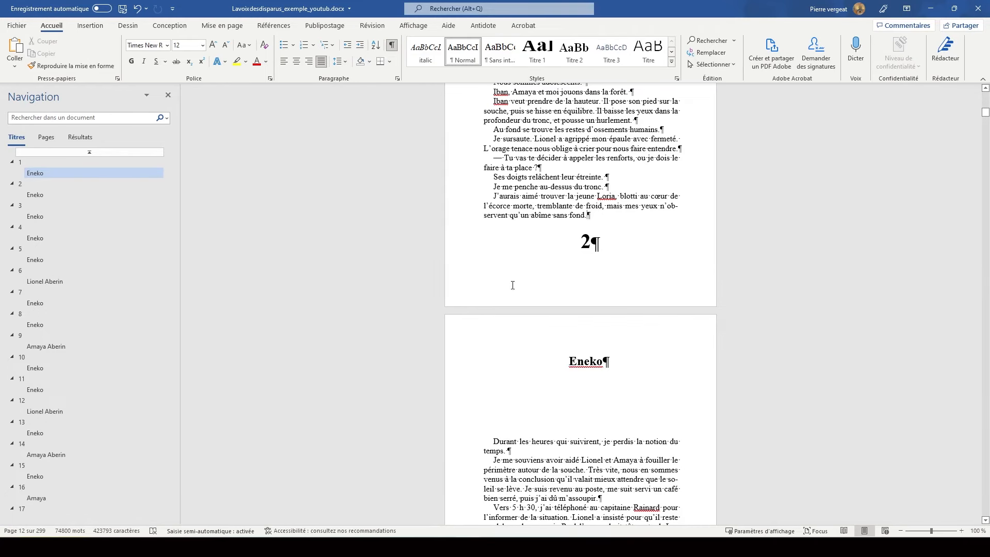
click(103, 27)
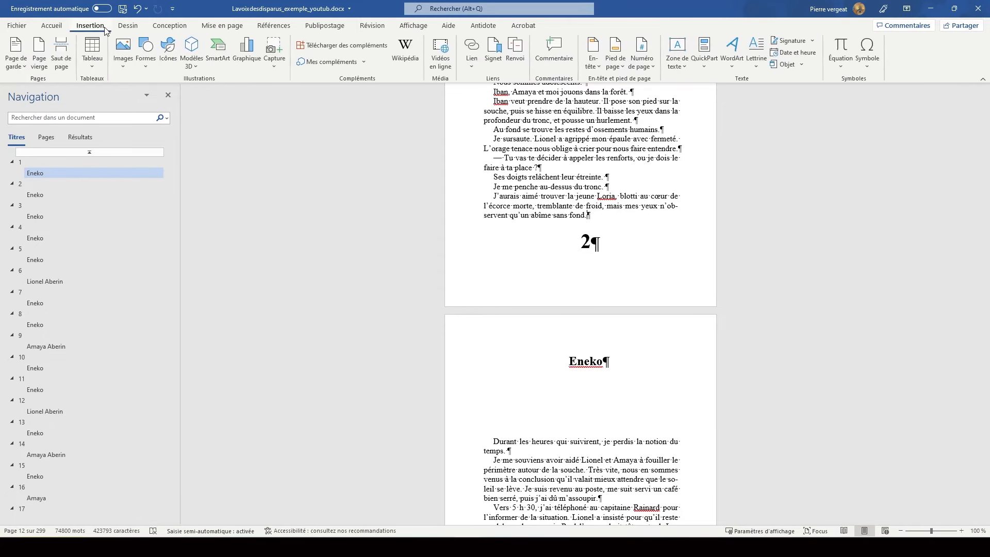
click(61, 50)
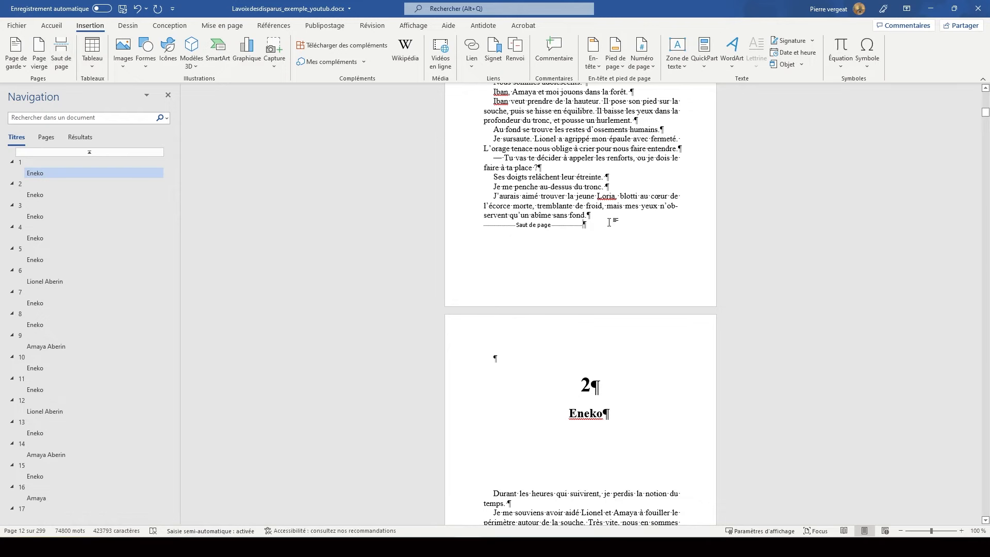
Remove the new page break, reinsert it on its own line after chapter 1, and delete the empty paragraph above the chapter 2 number.
key(BackSpace)
key(BackSpace)
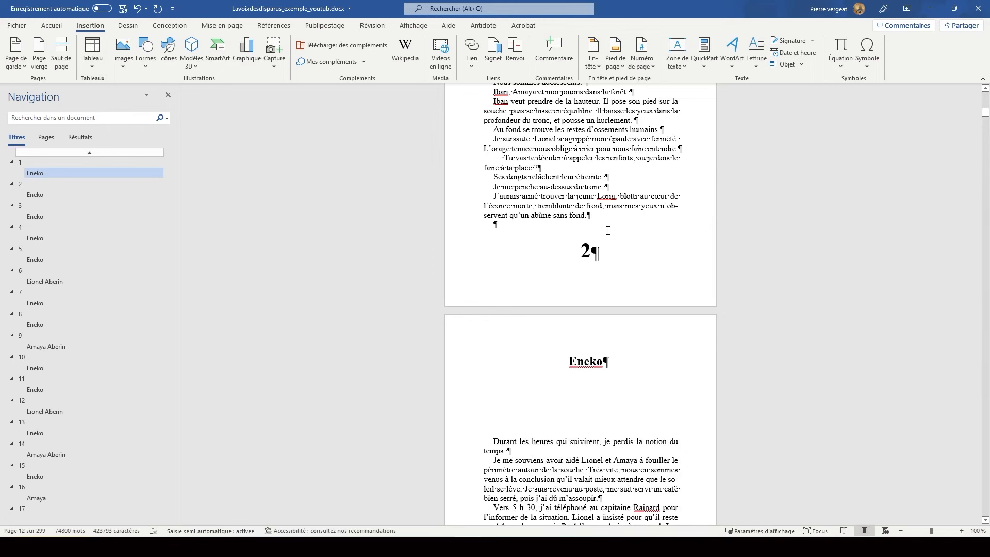
key(BackSpace)
key(ctrl+Return)
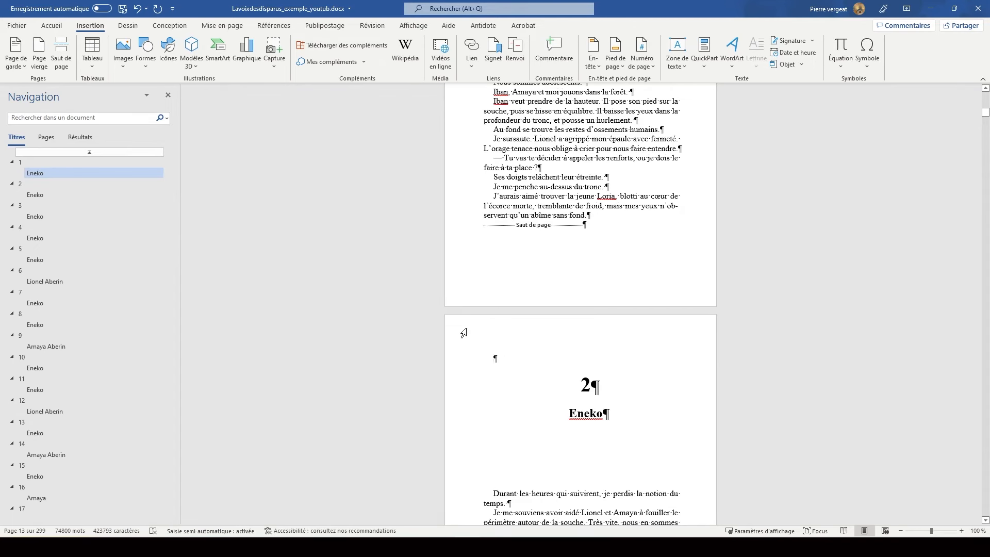
key(Delete)
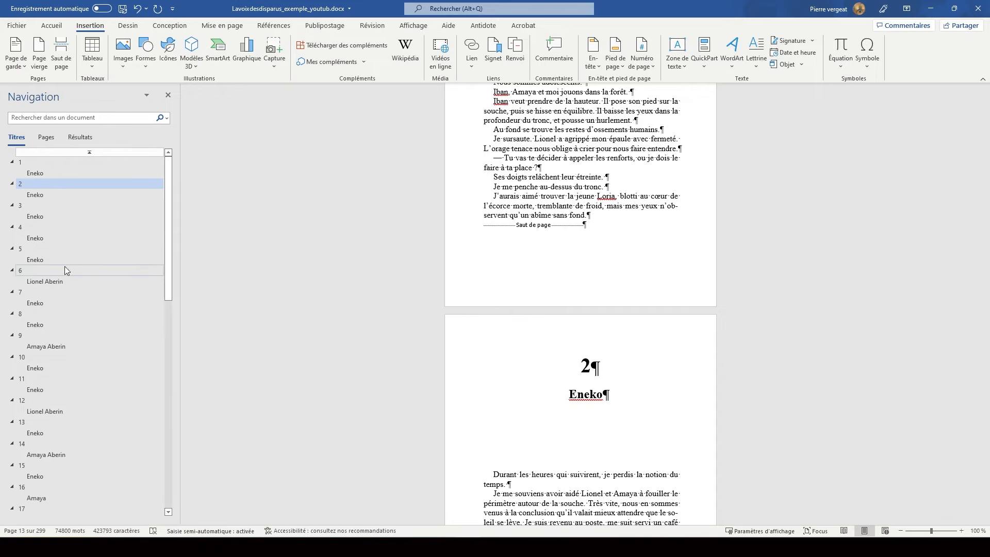
Delete the page break before the chapter 3 heading and reapply the Titre 1 style to the chapter number.
click(25, 208)
scroll(568, 227, up, 3)
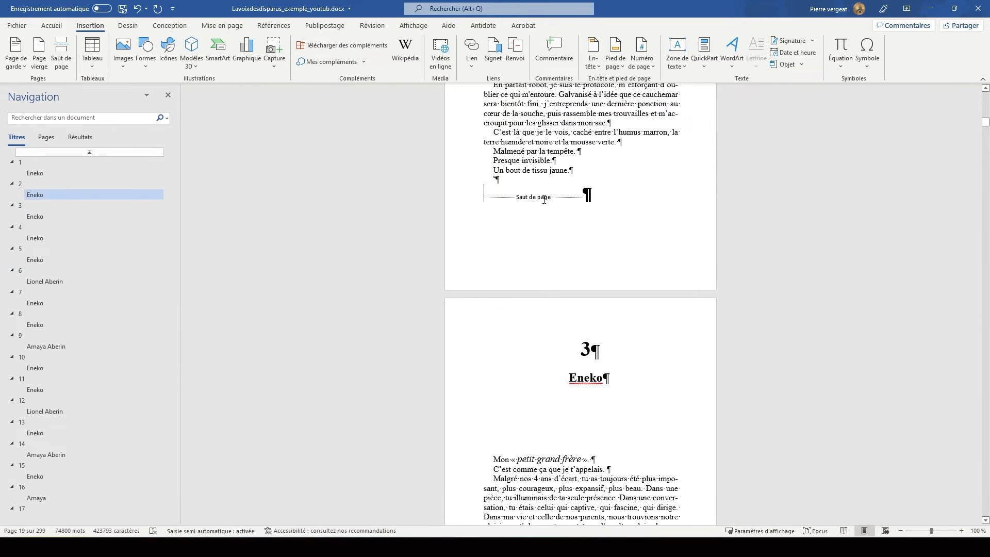
click(583, 193)
key(BackSpace)
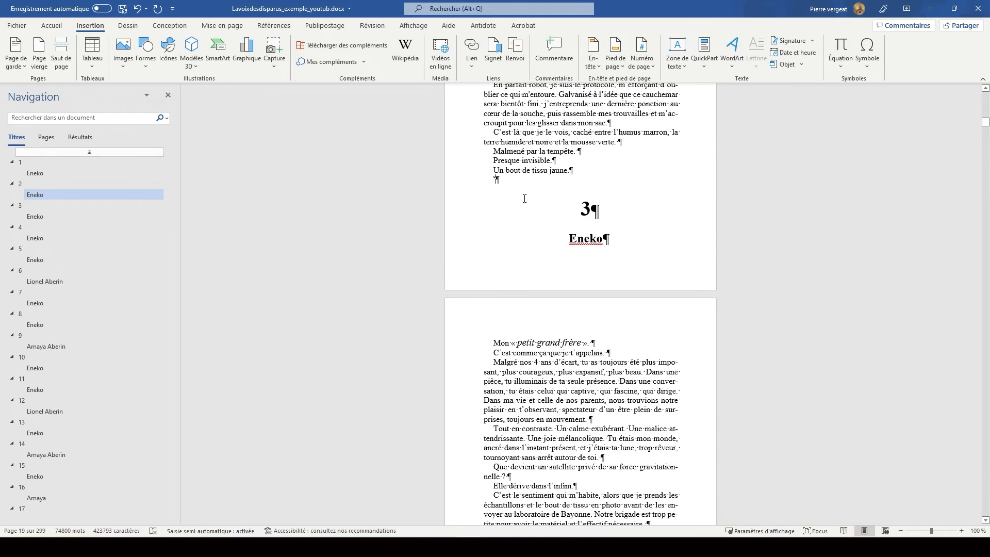
key(BackSpace)
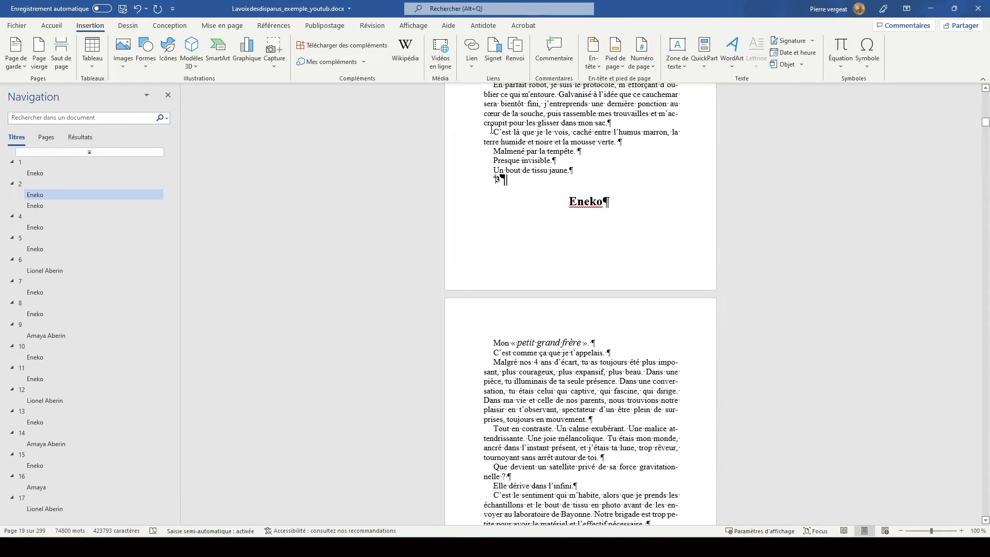
click(52, 25)
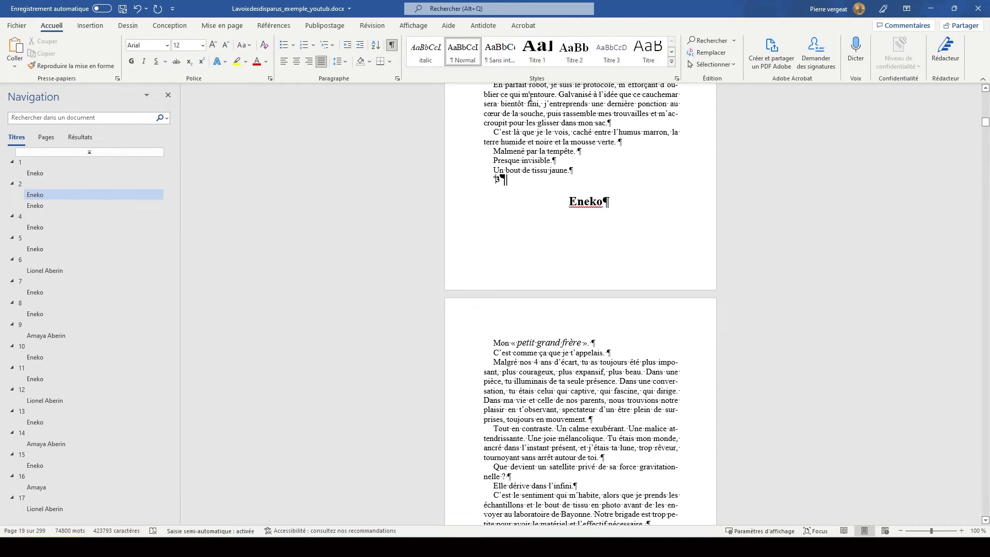
click(537, 51)
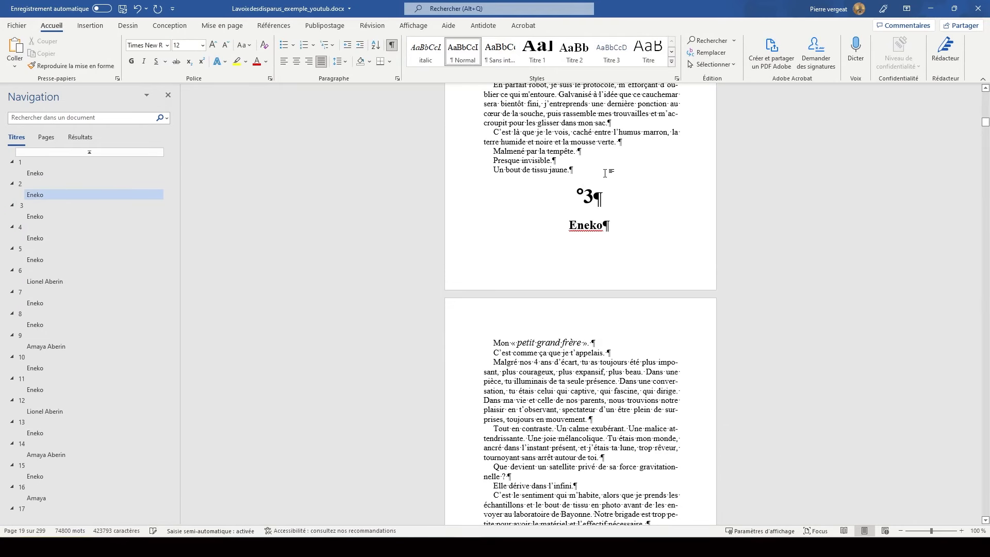
Insert a page break before chapter 3, deleting the empty paragraph above its number and the stray non-breaking space before the 3.
key(ctrl+Return)
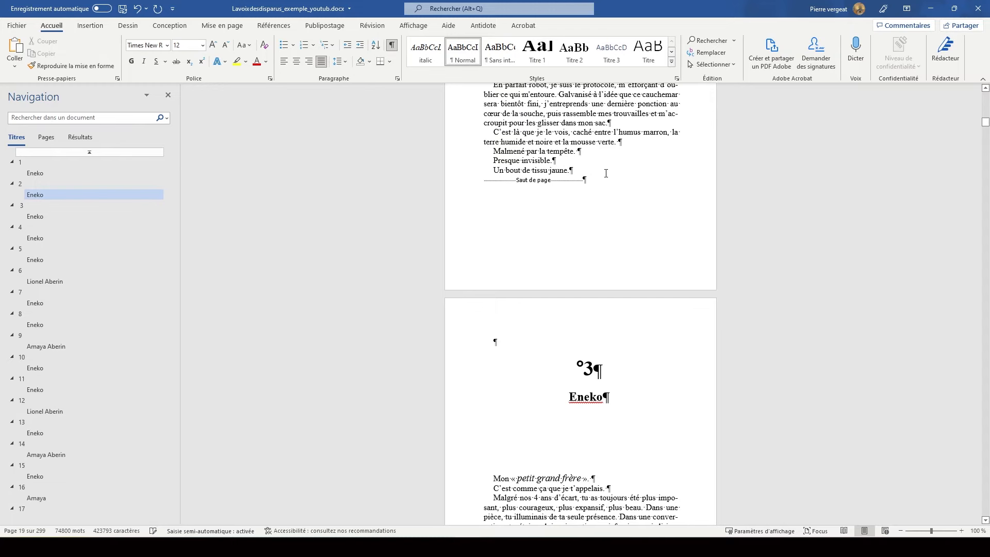
key(Delete)
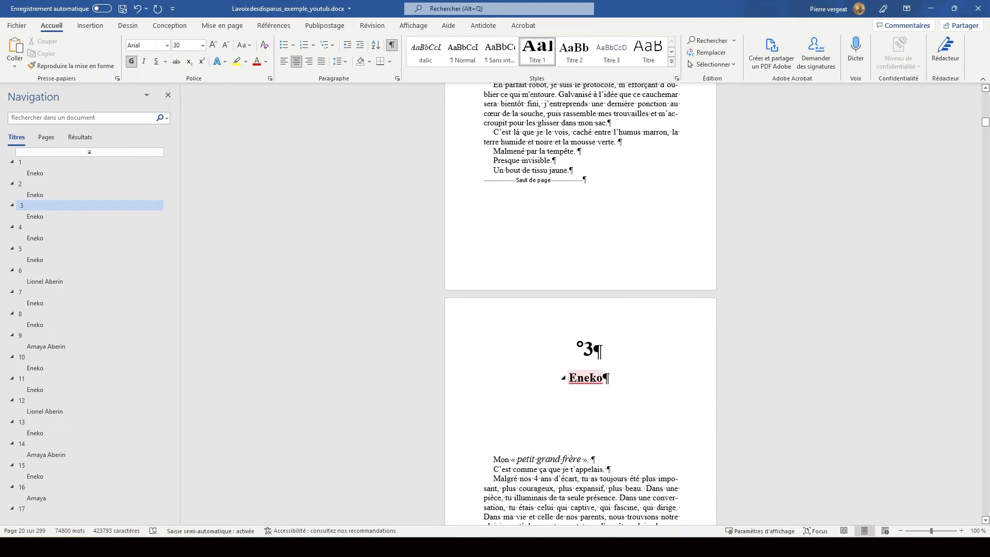
key(Delete)
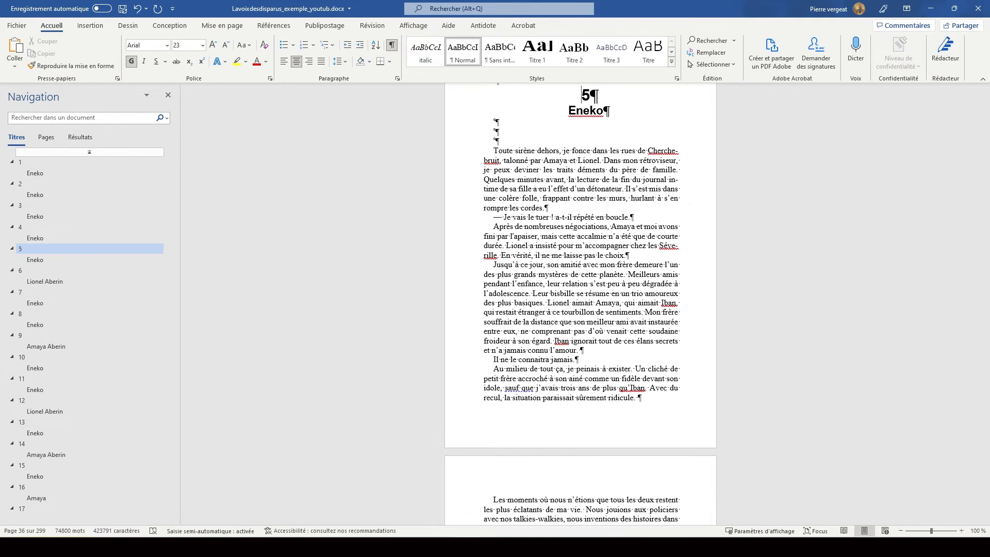
Set up a replacement of a space plus exclamation mark with a non-breaking space plus exclamation mark (^s!).
click(36, 238)
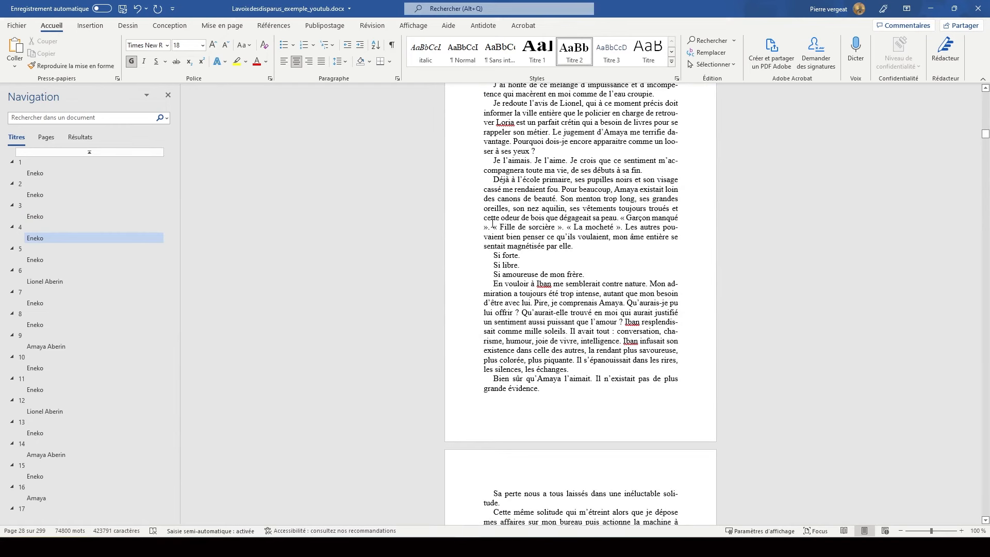
drag(488, 225, 483, 227)
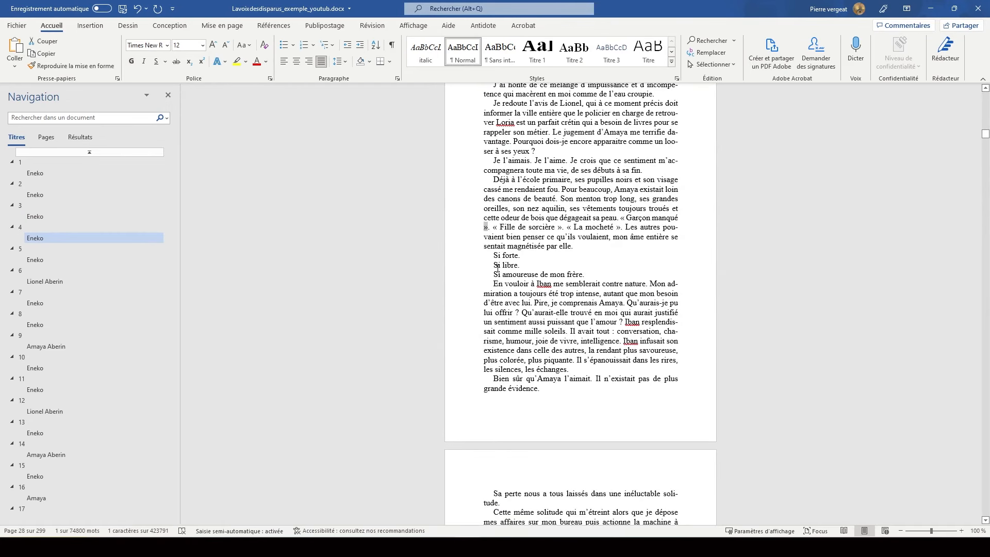
click(587, 235)
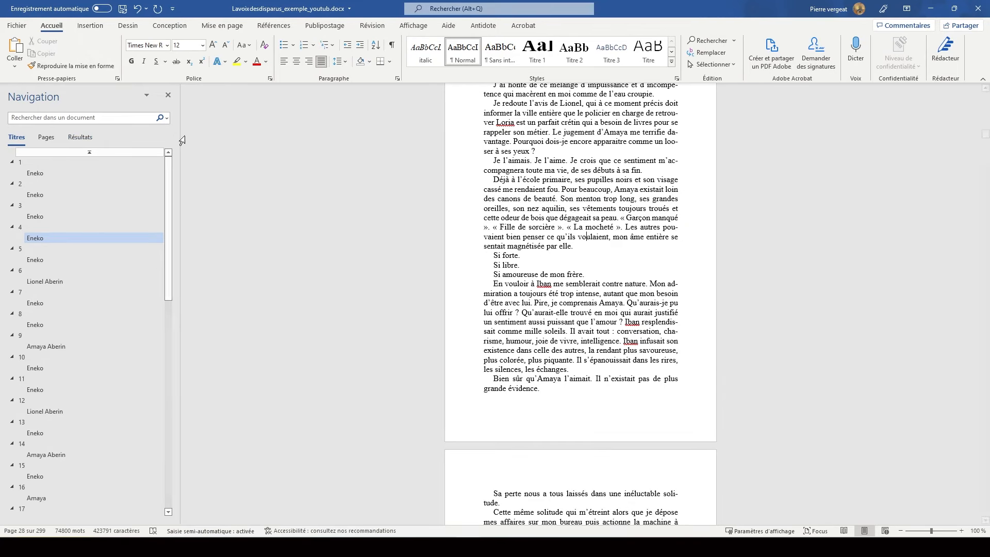
click(164, 118)
click(186, 162)
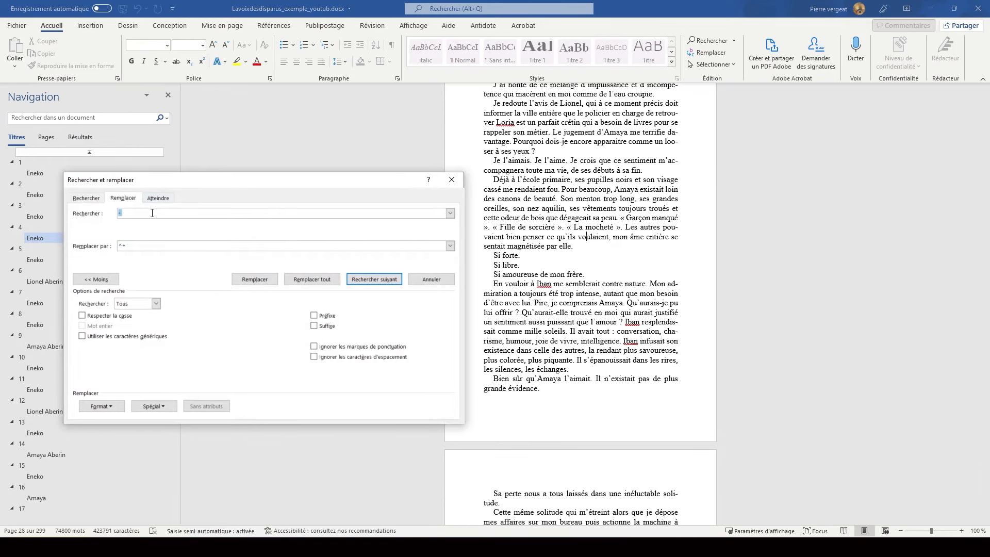
text(!)
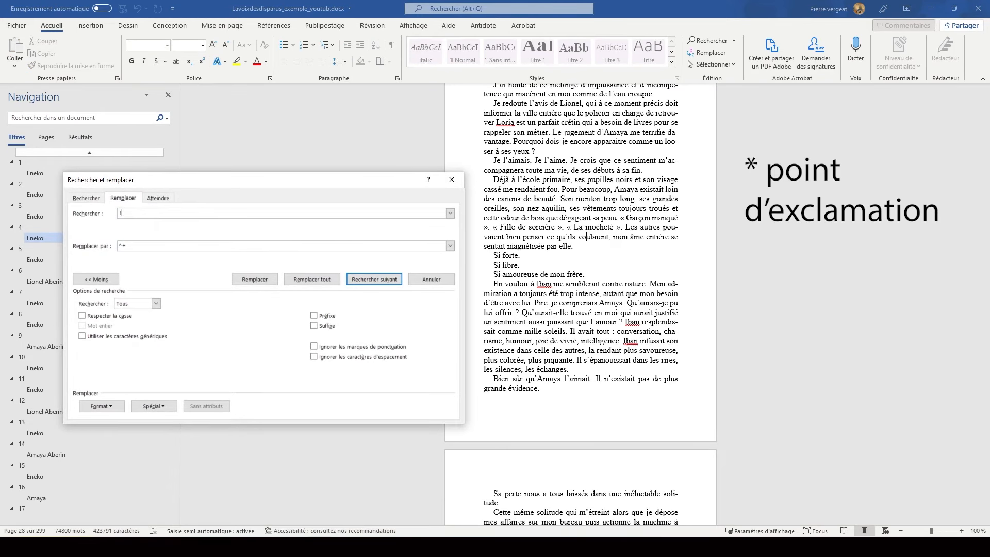
drag(129, 247, 114, 246)
key(BackSpace)
click(151, 407)
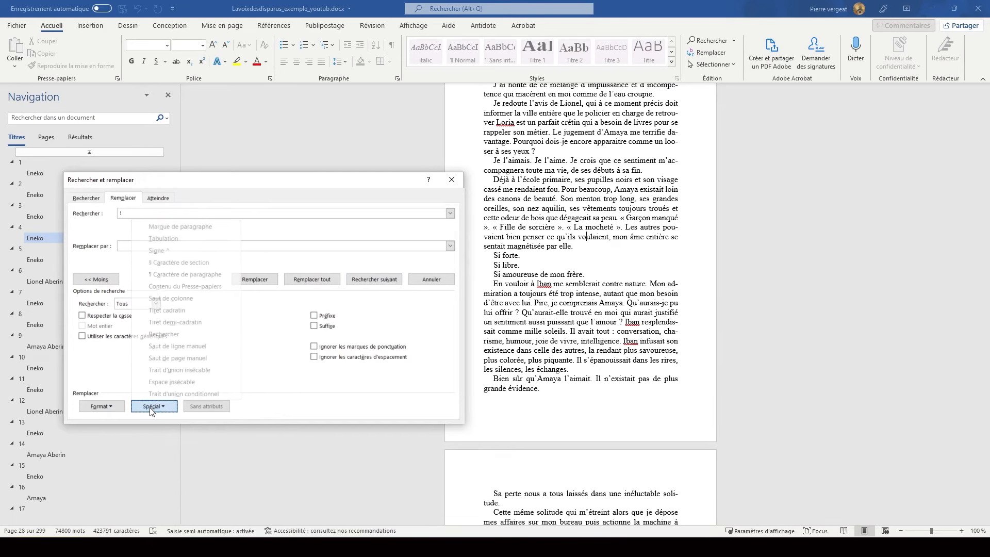
click(172, 381)
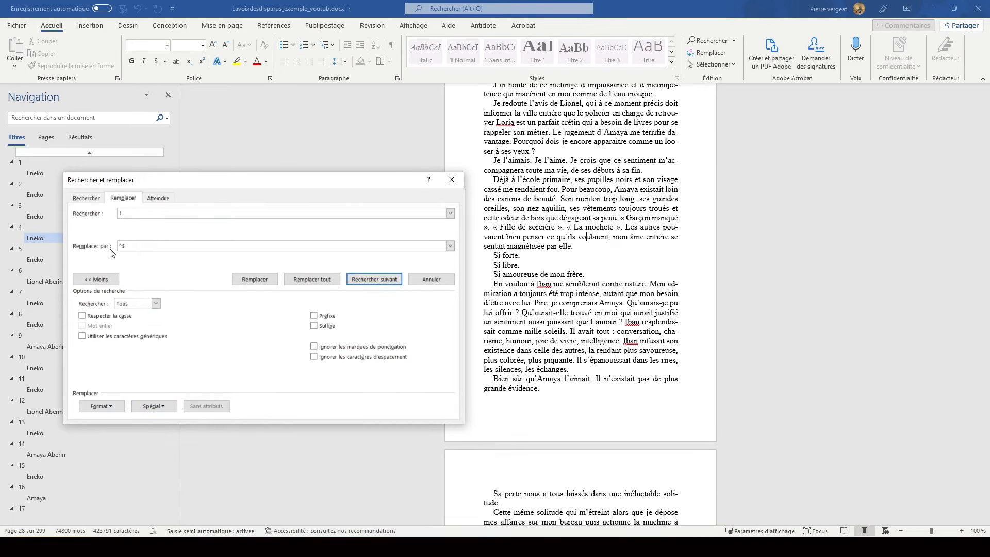
text(!)
Find the next spaced exclamation mark and run the replacement on all occurrences in the document.
click(127, 212)
click(123, 246)
drag(124, 246, 118, 246)
click(129, 246)
click(390, 285)
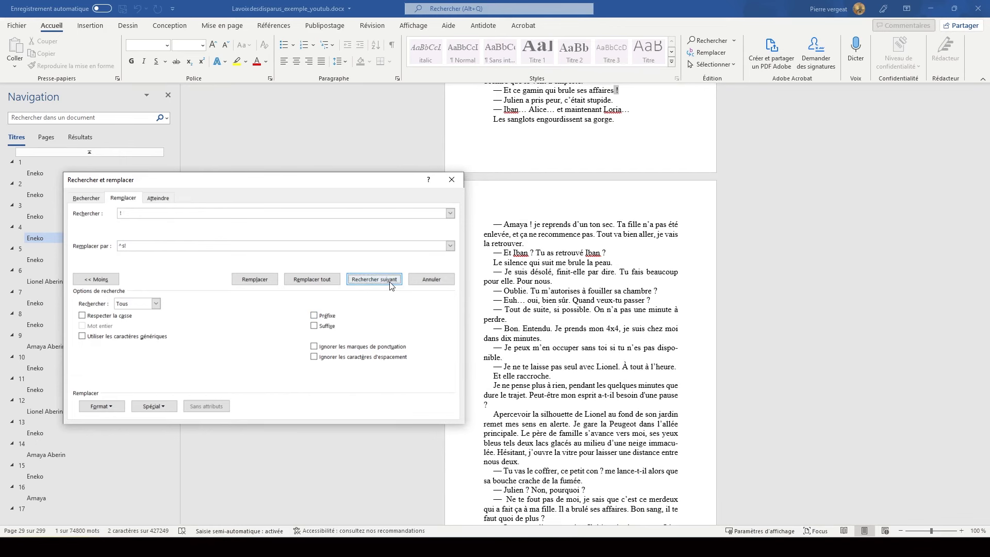
click(312, 279)
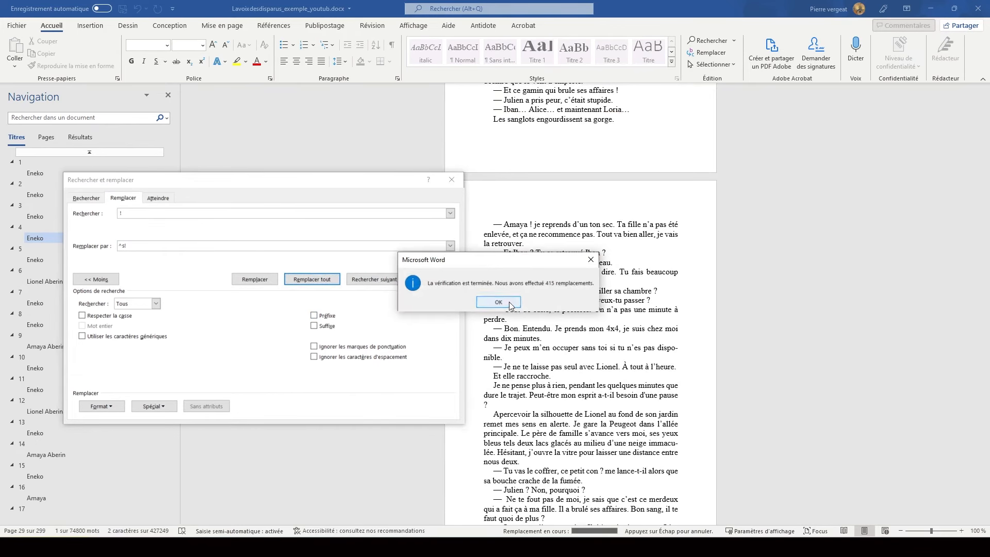
click(498, 302)
click(452, 179)
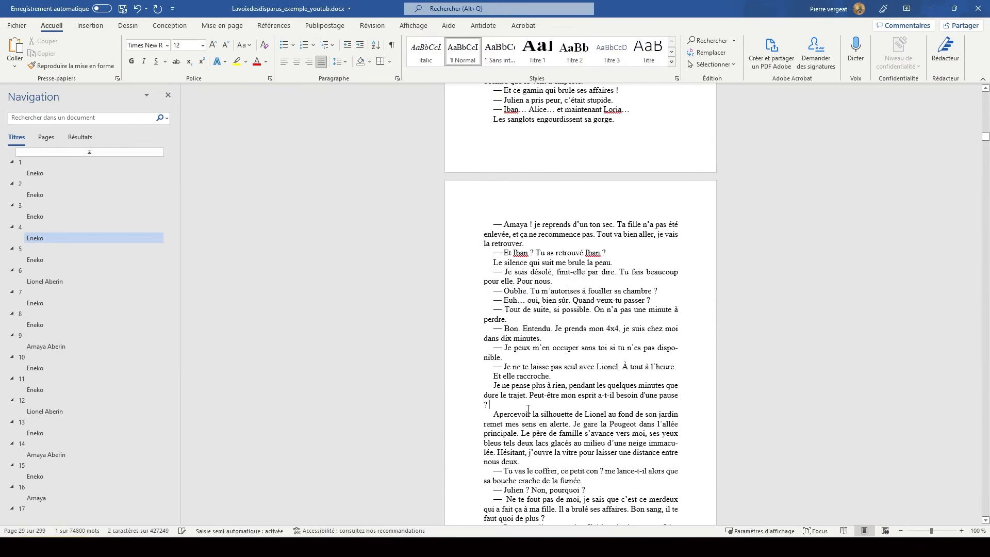
Set up a replacement of a space plus question mark with a non-breaking space plus question mark (^s?).
double_click(514, 405)
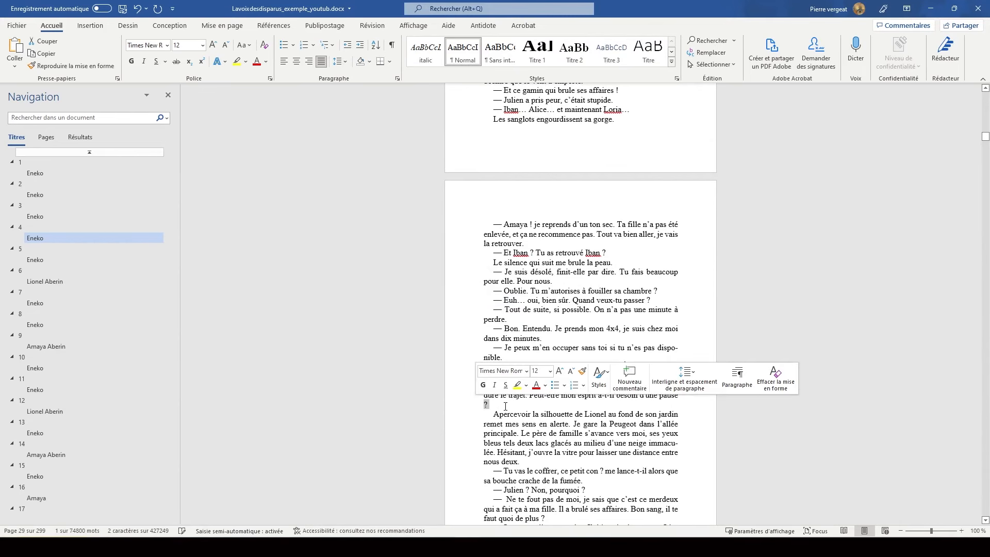
scroll(505, 406, down, 3)
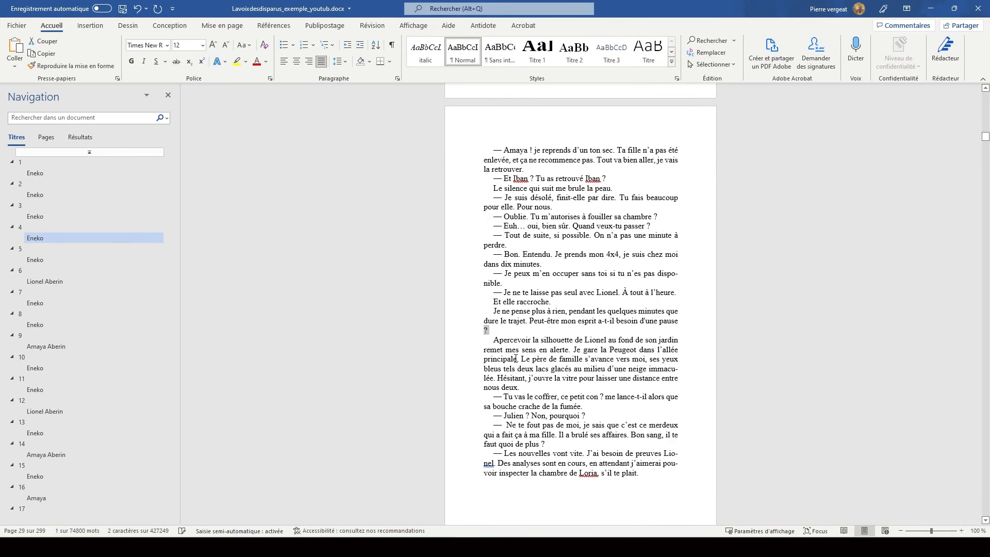
click(163, 118)
click(183, 161)
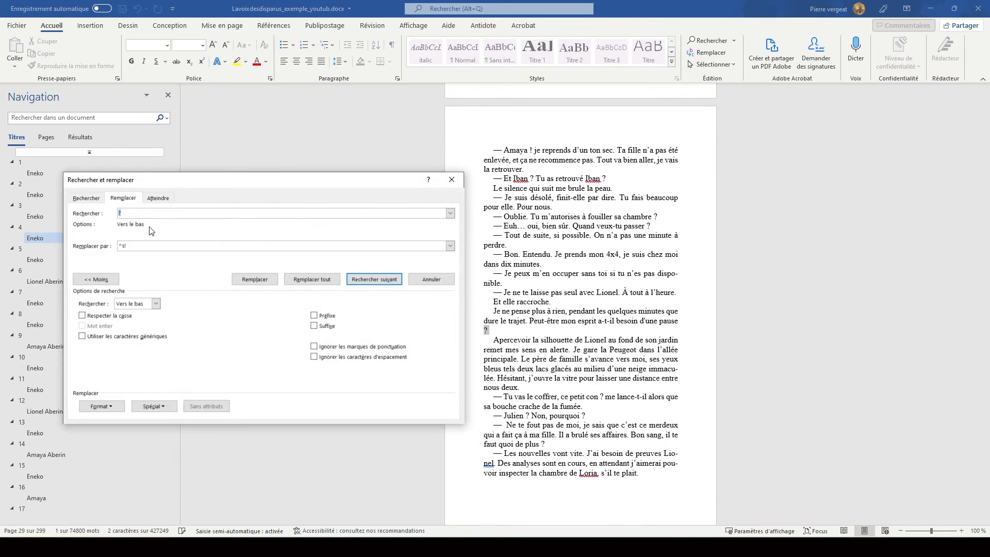
key(BackSpace)
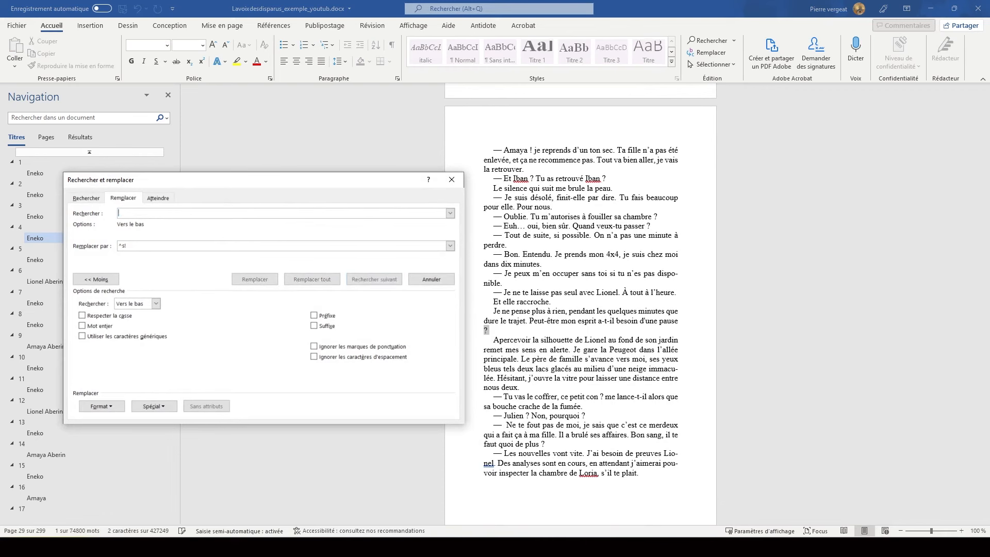
click(125, 248)
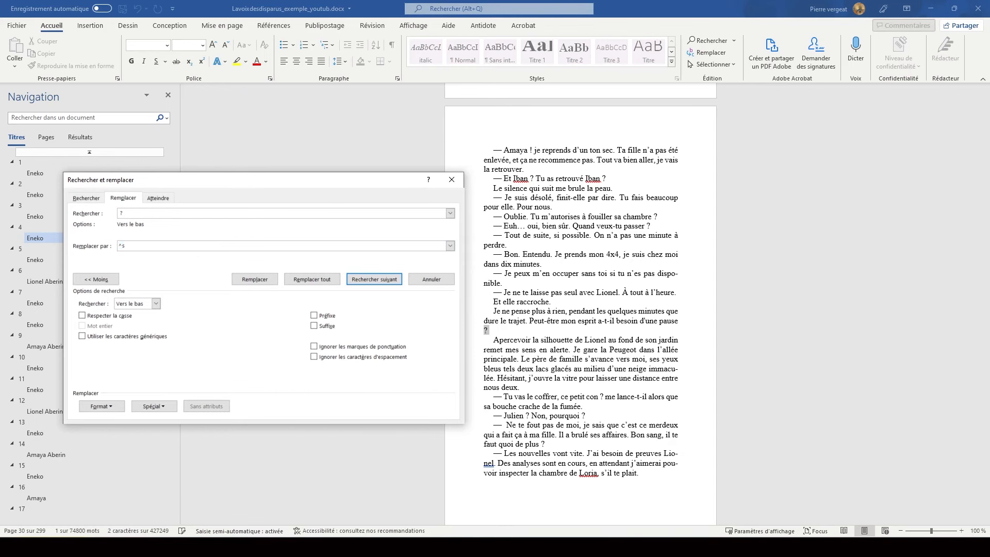
Replace all spaced question marks, continuing the search from the document's beginning, and check the one after "pause" in chapter 4.
click(320, 281)
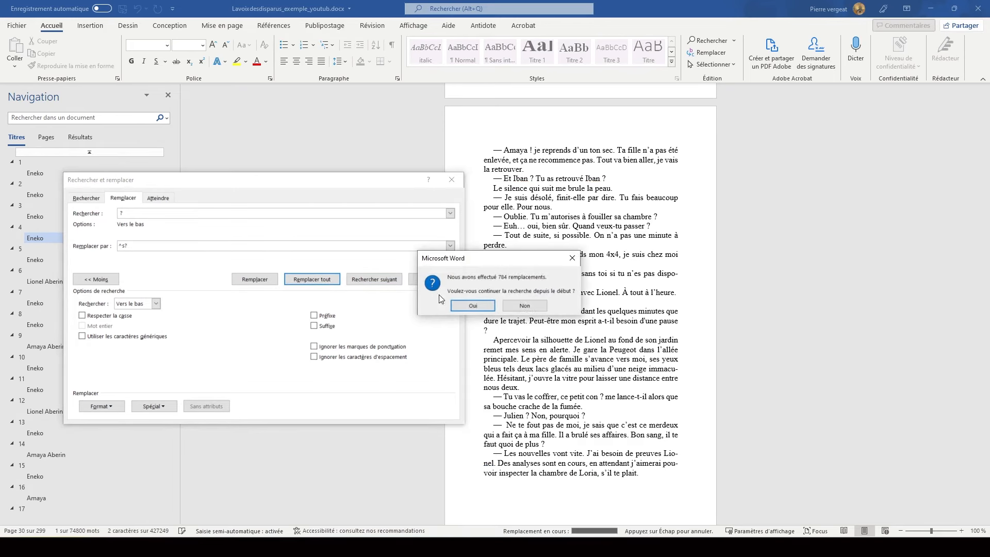
click(466, 301)
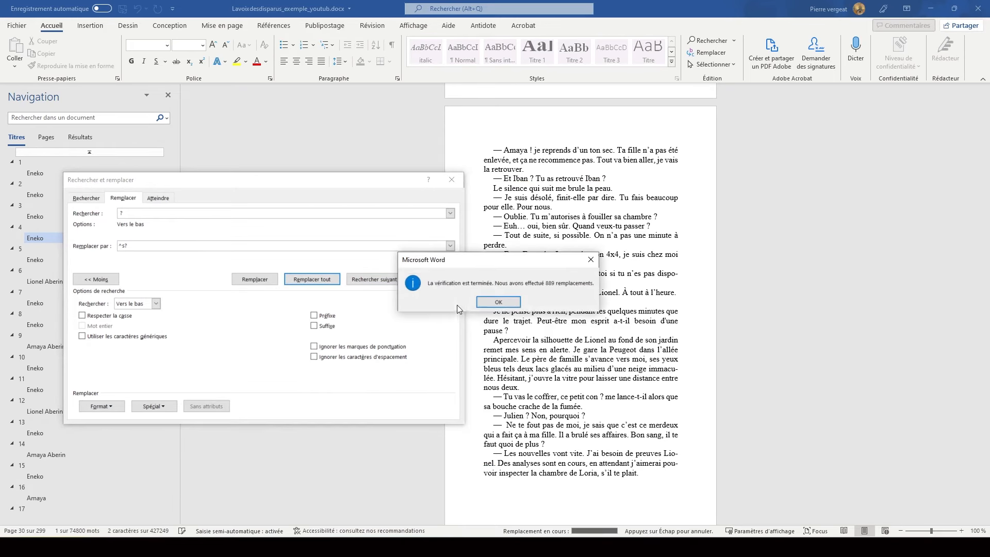
click(511, 303)
click(460, 184)
scroll(555, 240, up, 5)
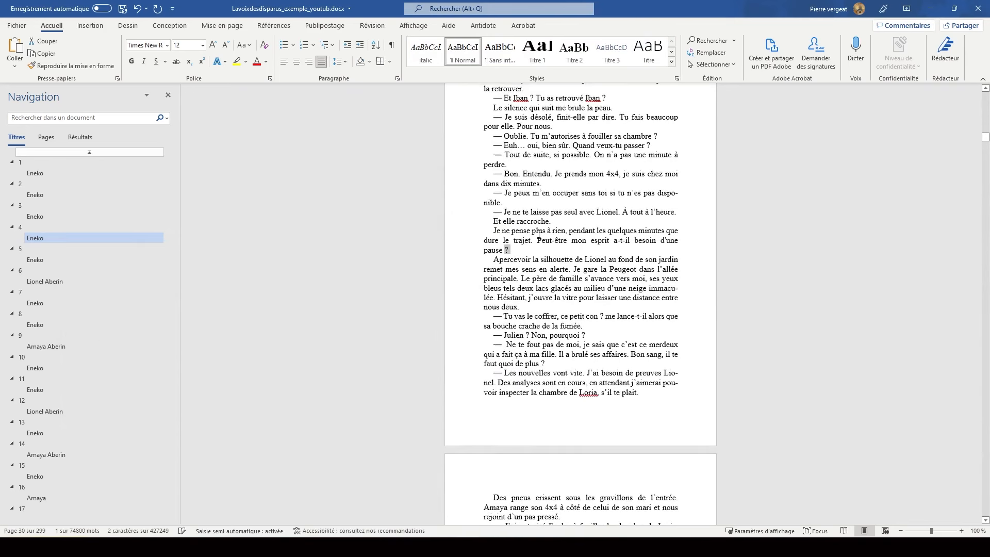
mouse_move(510, 251)
mouse_down()
mouse_move(484, 251)
mouse_move(502, 251)
mouse_up()
click(512, 251)
click(511, 251)
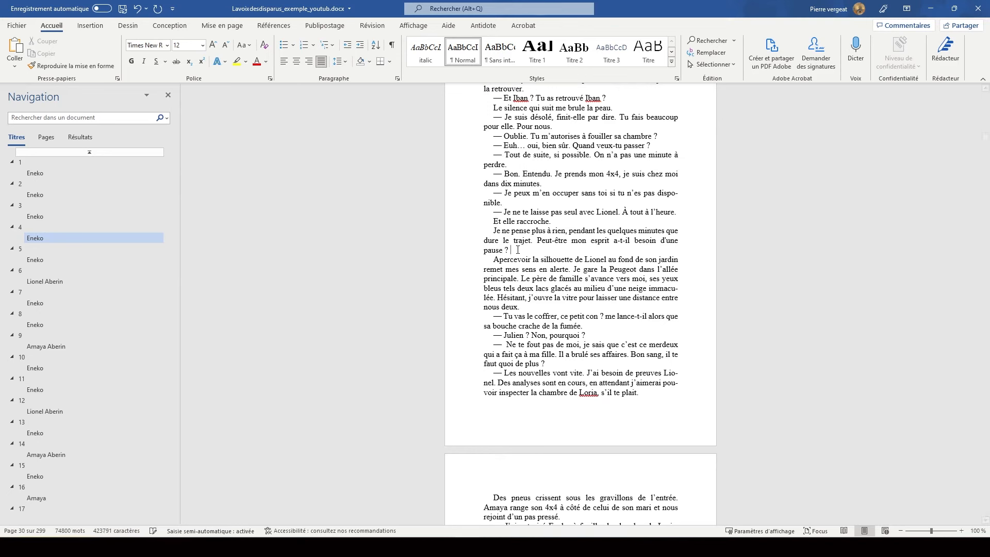
scroll(598, 300, down, 9)
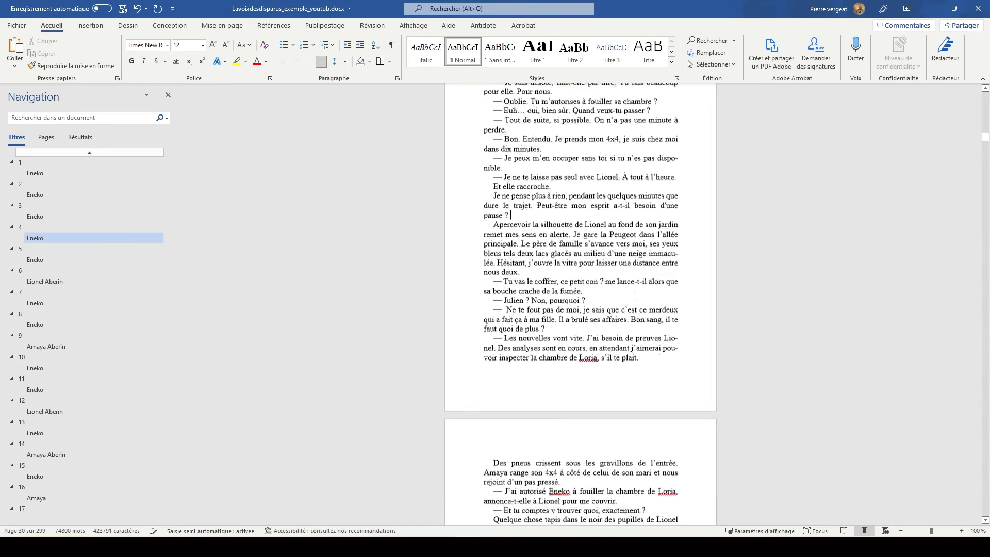
Examine the straight quotation marks around "fée du logis" on page 31.
scroll(598, 300, down, 3)
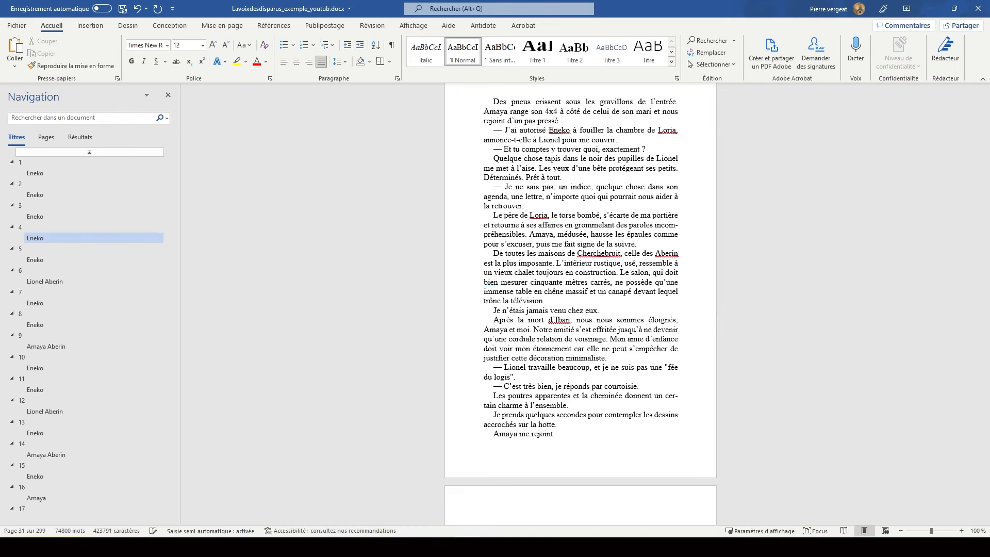
drag(669, 368, 665, 368)
click(669, 368)
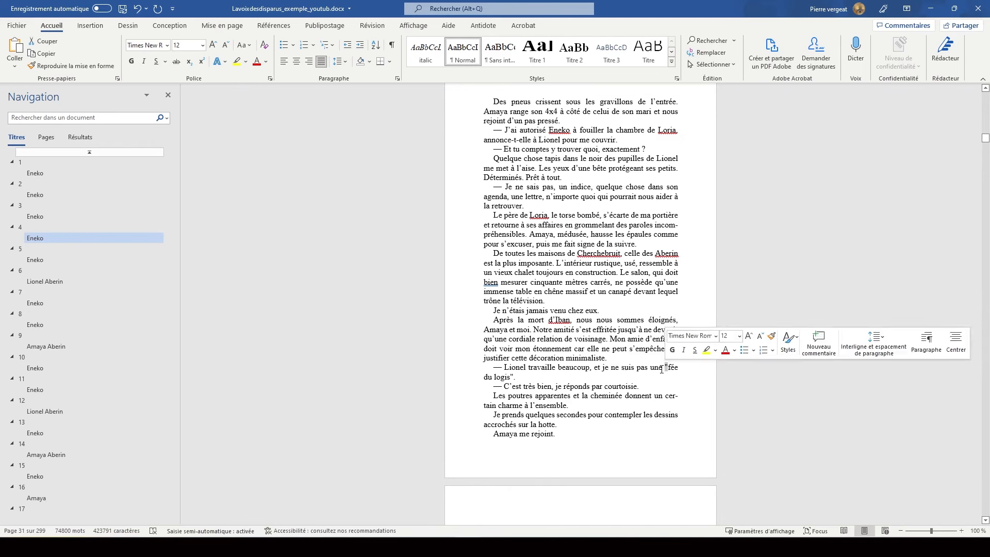
click(513, 377)
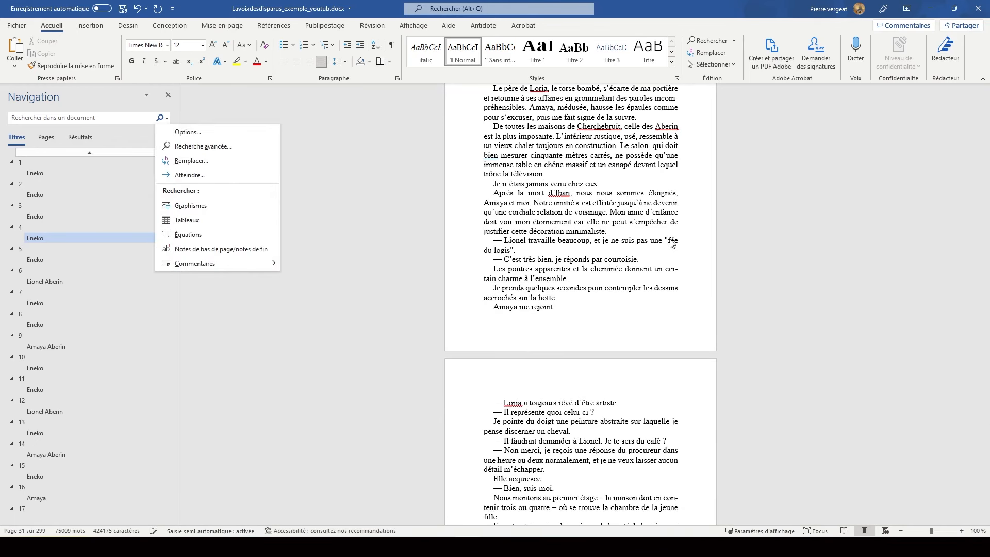
Replace the straight quotation mark before "fée du logis" with « and a space, formatted in the Normal style.
click(672, 244)
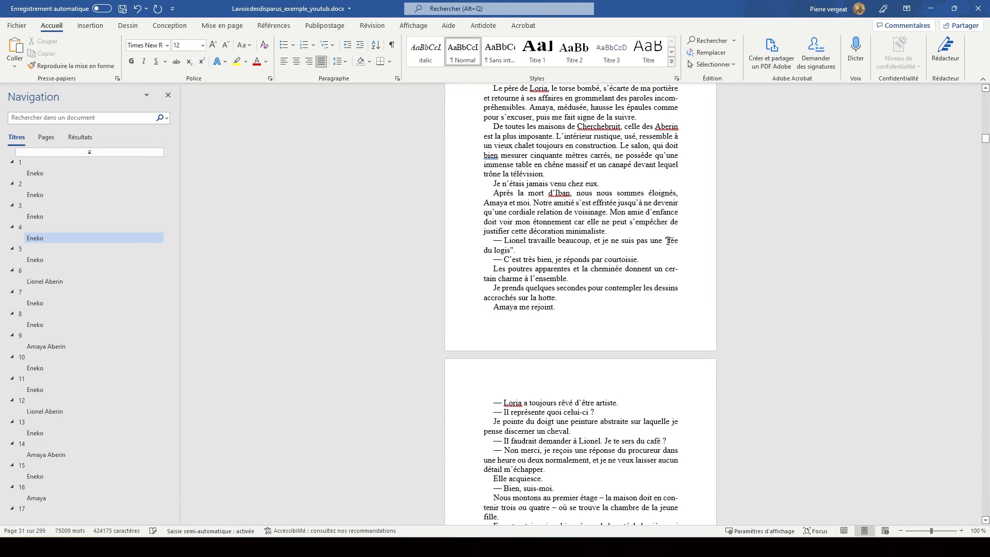
drag(669, 241, 666, 241)
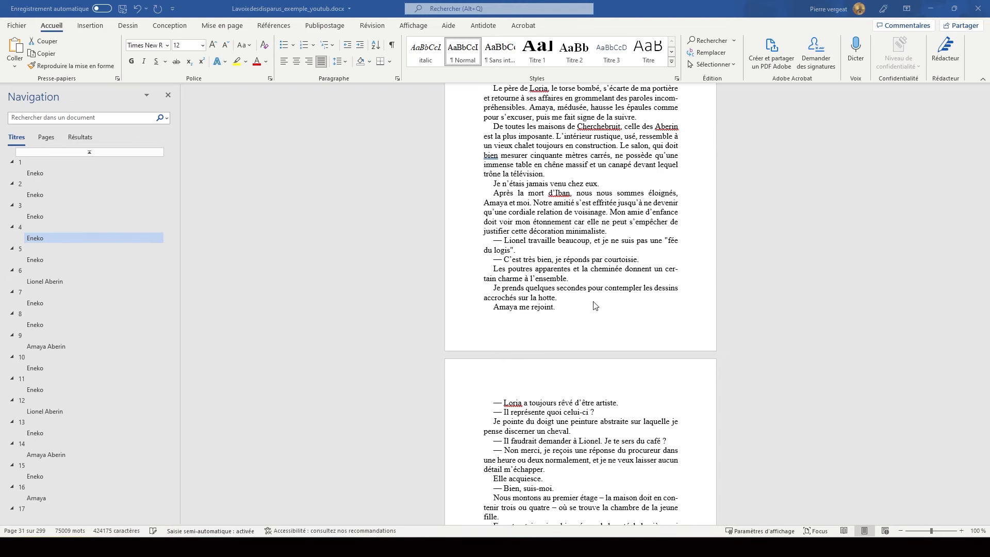
click(672, 243)
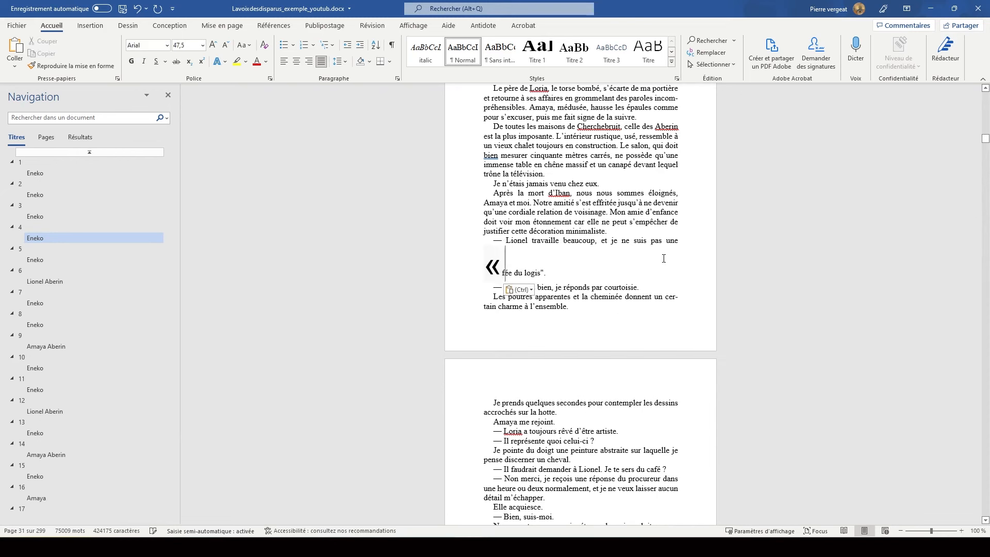
text(«)
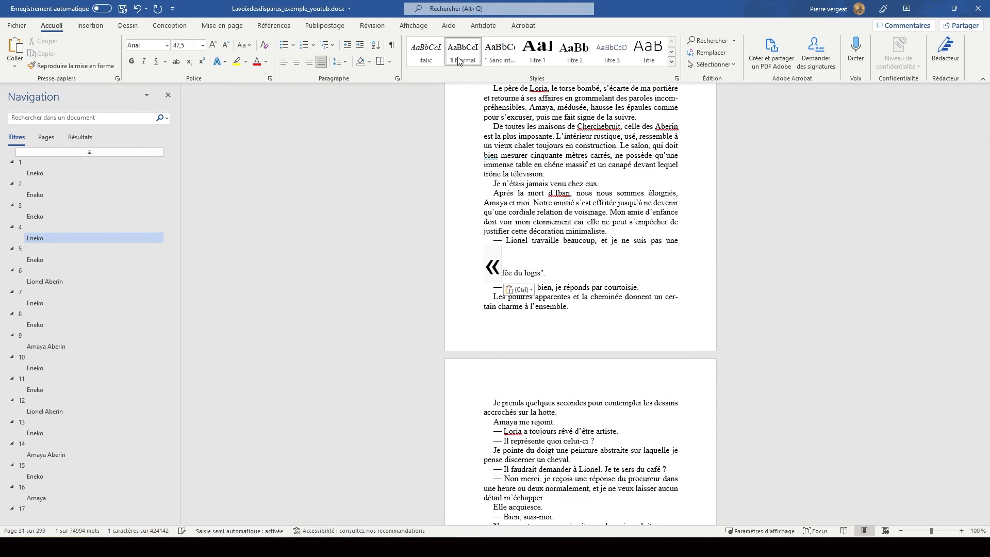
key(shift+Left)
click(462, 40)
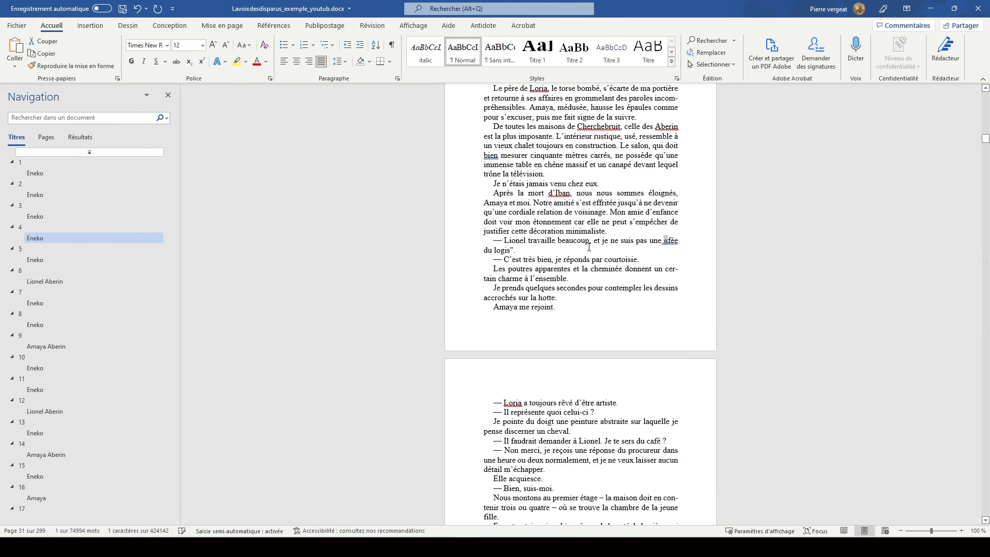
click(671, 241)
click(672, 279)
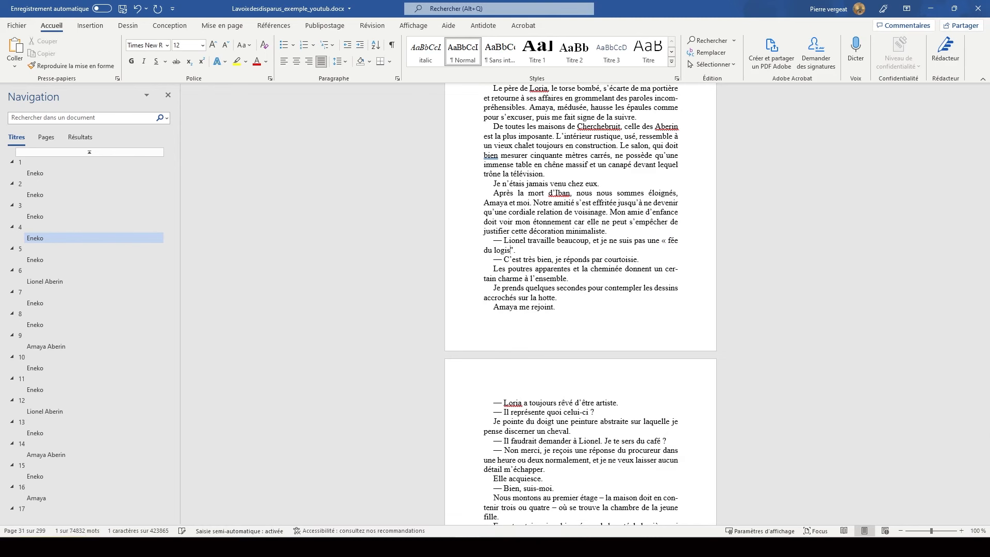
Replace the straight quotation mark after "fée du logis" with a space and », matching the body text formatting.
click(513, 251)
text(»)
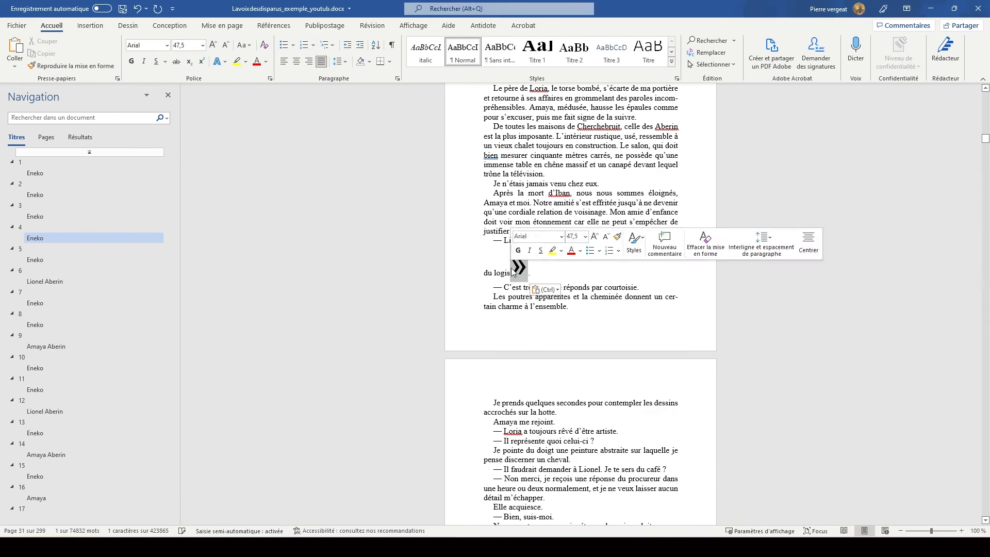
key(ctrl+z)
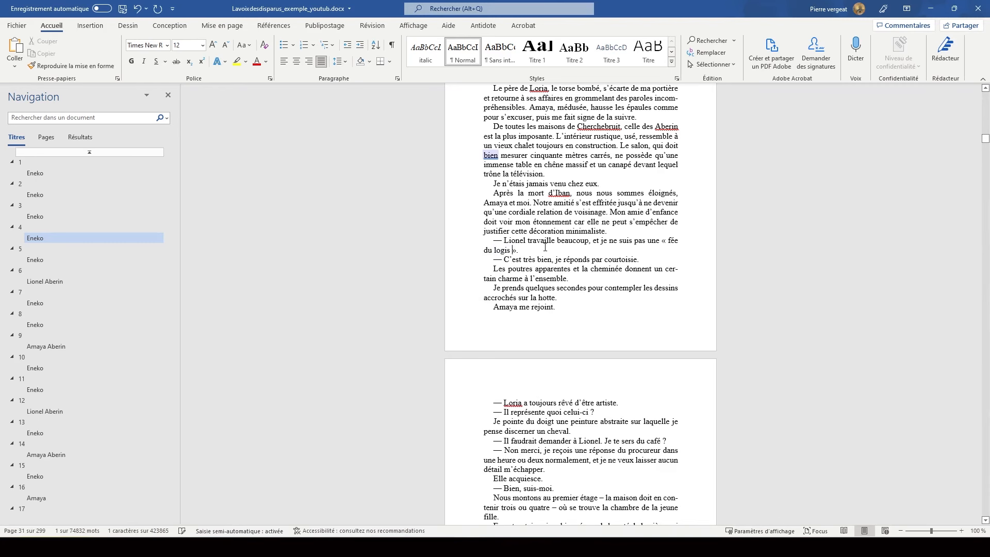
Search the manuscript for quotation marks and go through the successive occurrences to check their form.
click(82, 117)
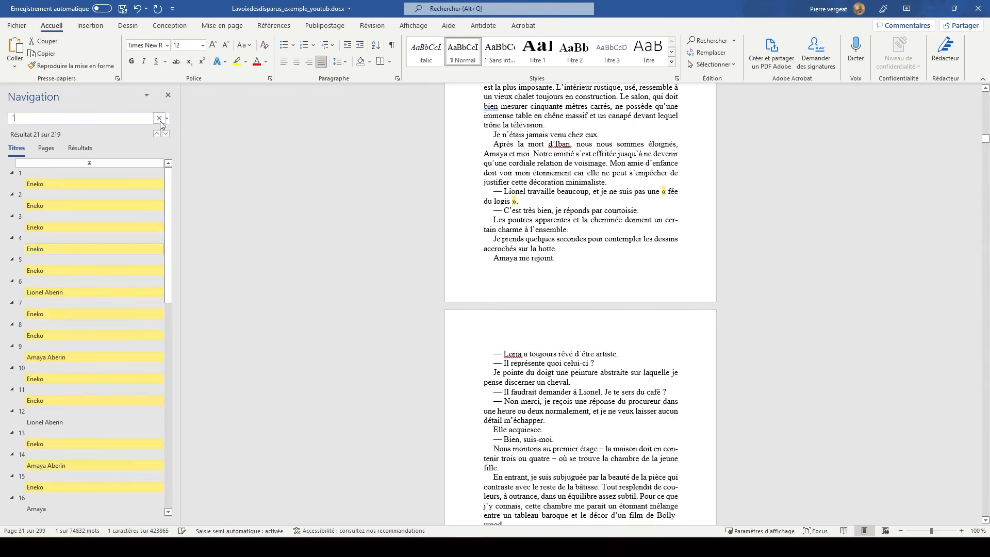
key(Return)
key(Return)
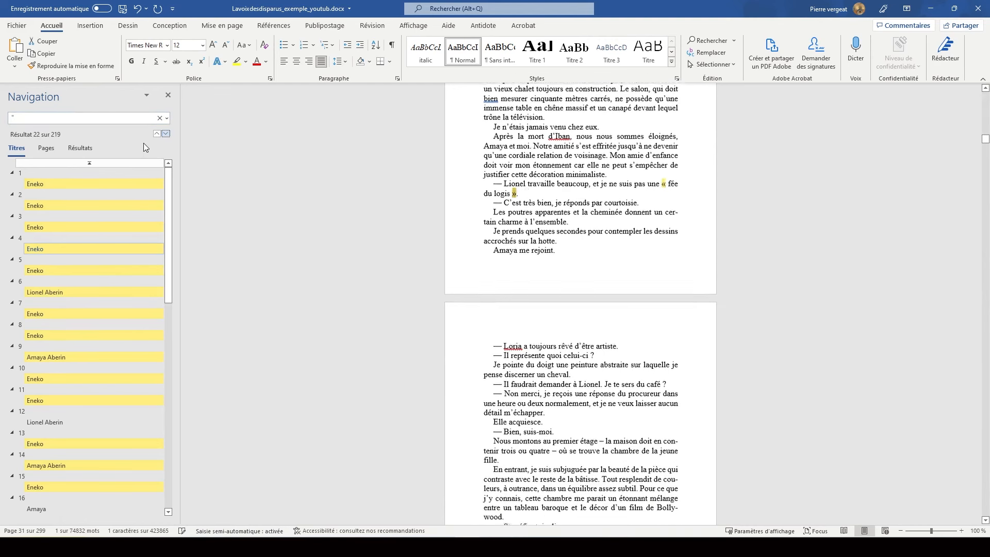
key(Return)
key(Return)
key(Return)
key(Return)
key(Return)
key(Return)
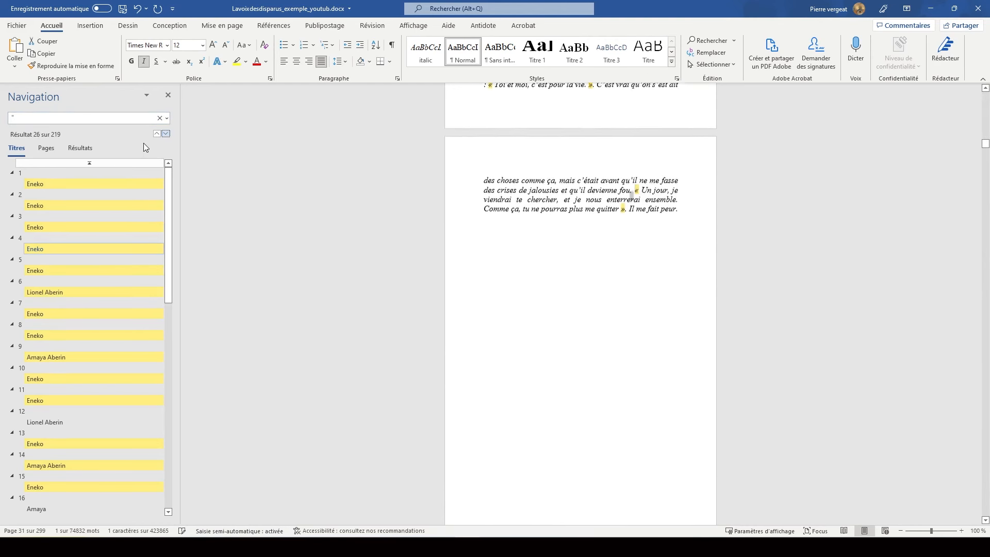
key(Return)
key(Return)
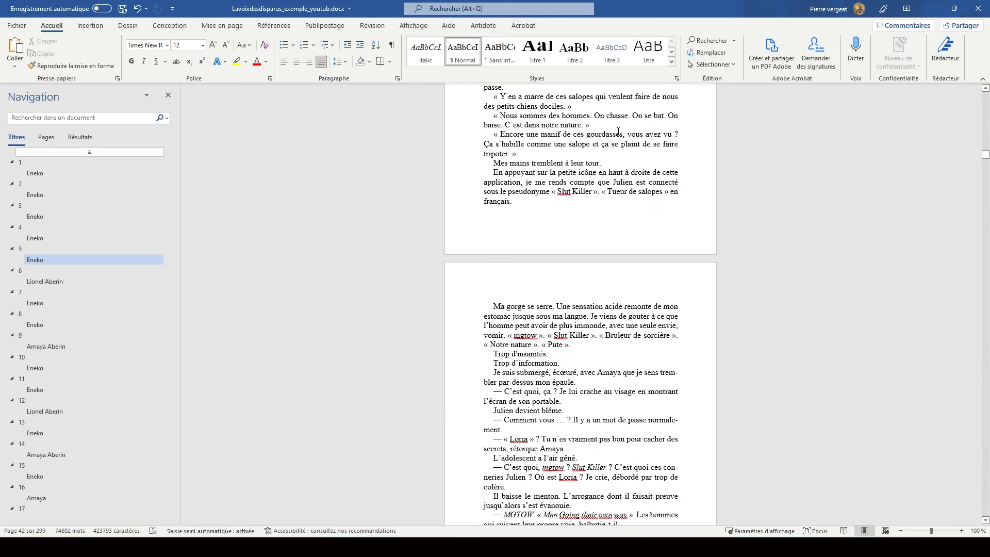
Compare the straight apostrophe in "d'insanités" with the curly apostrophe in "d’information" on page 43.
ctrl+scroll(555, 307, up, 20)
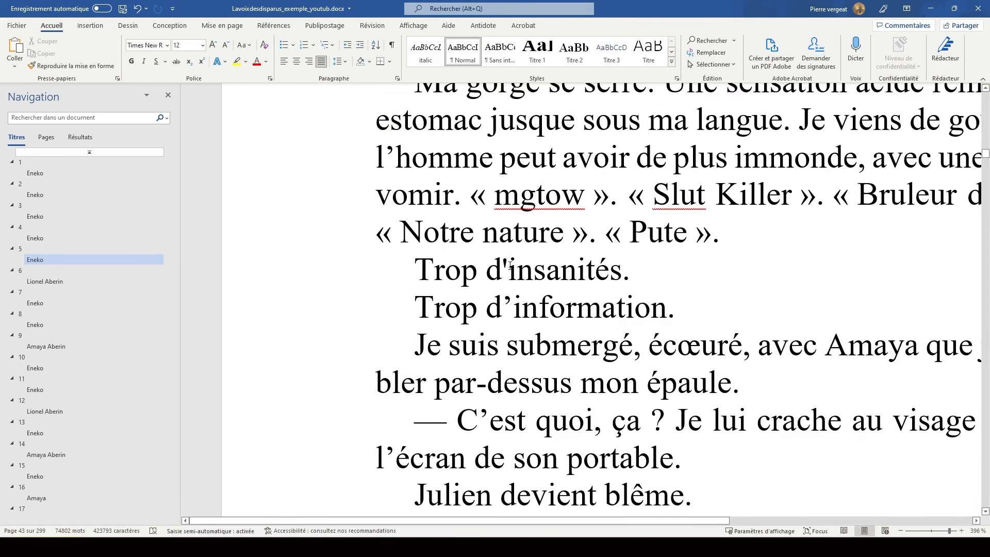
drag(508, 266, 503, 268)
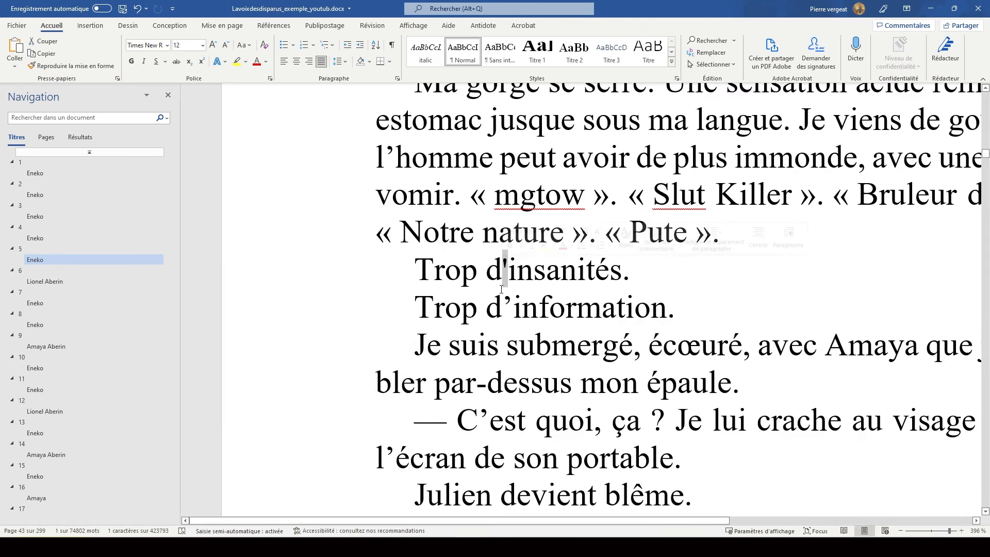
mouse_move(512, 308)
mouse_down()
mouse_move(503, 310)
mouse_move(511, 312)
mouse_up()
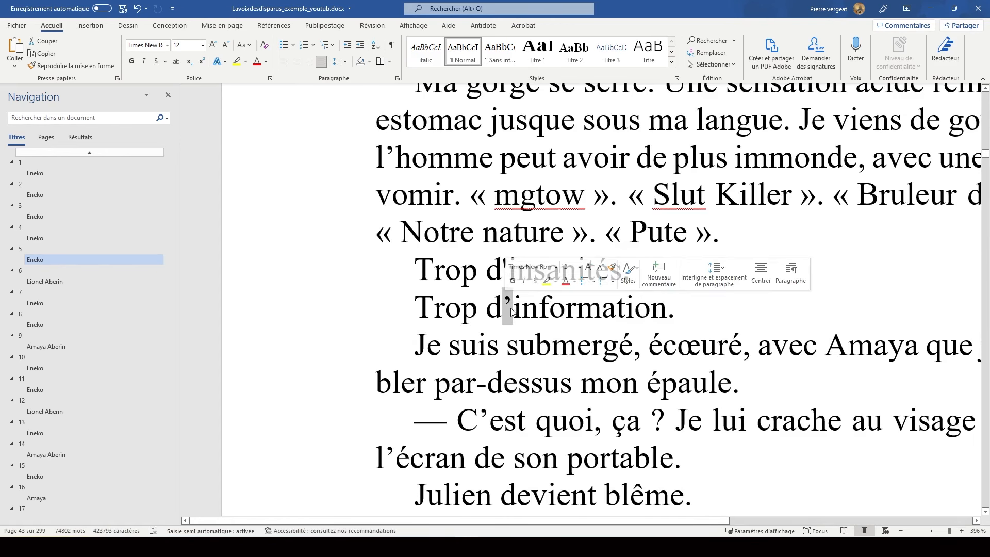
click(509, 264)
drag(504, 264, 509, 274)
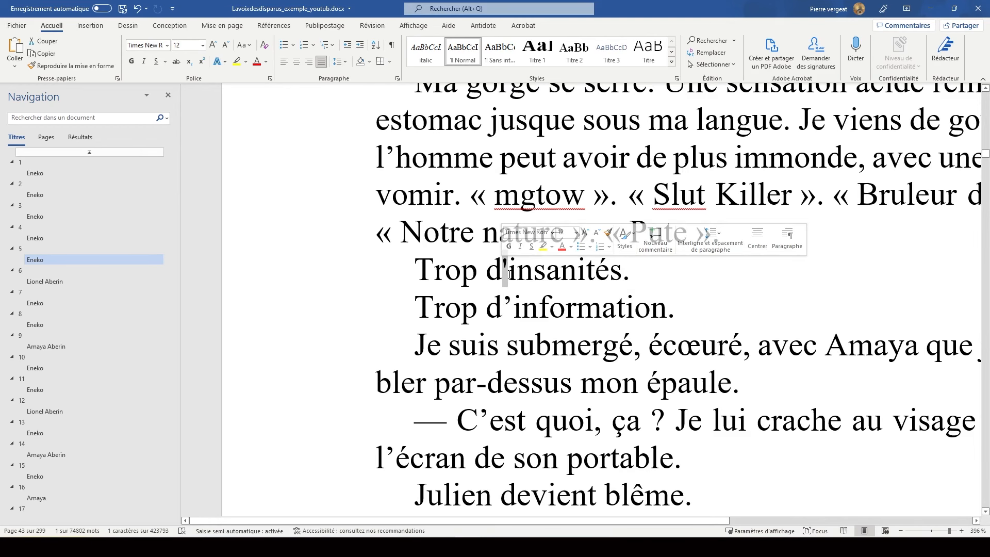
click(509, 271)
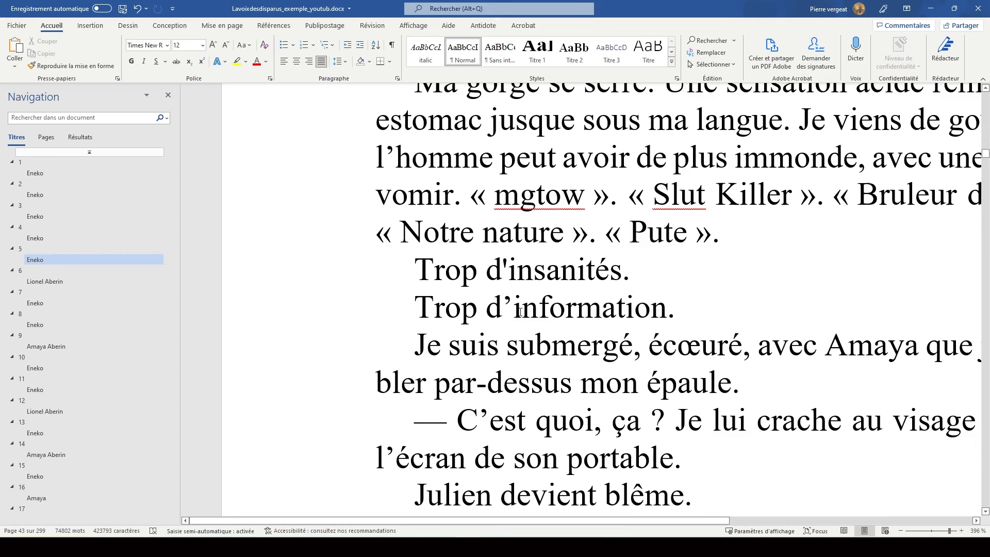
Set up a replacement of the straight apostrophe from "d'insanités" with the curly apostrophe from "d’information".
drag(506, 265, 503, 267)
click(513, 306)
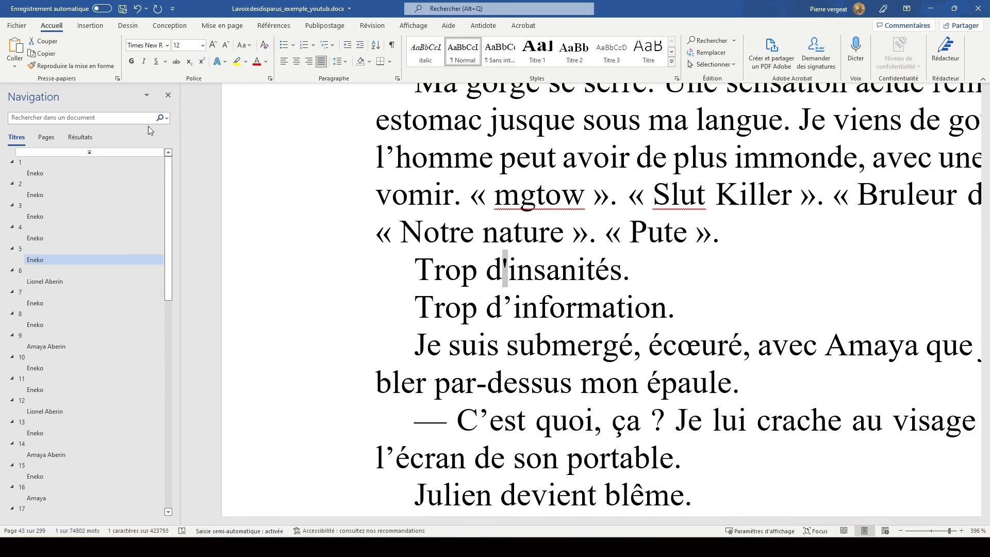
click(167, 118)
click(204, 161)
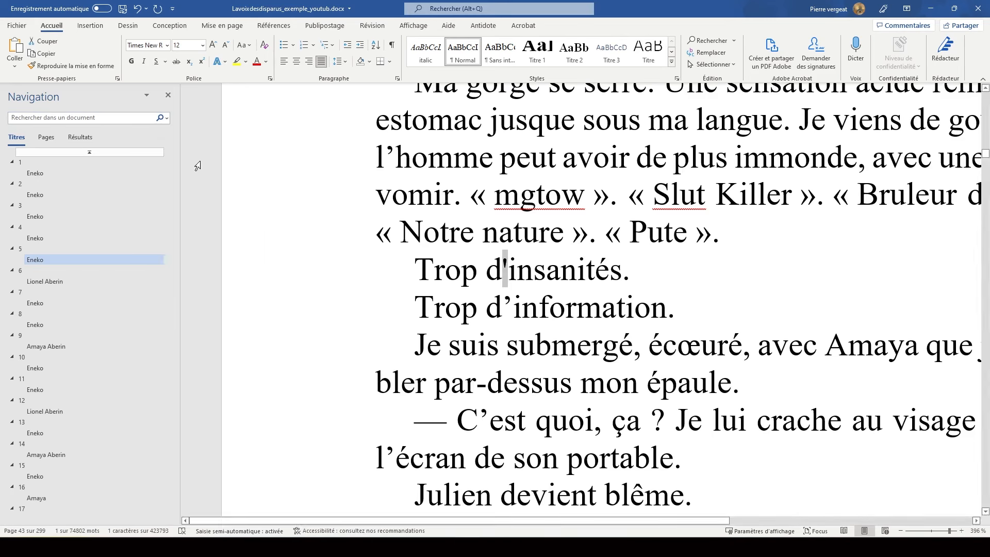
click(513, 306)
drag(514, 308, 504, 309)
click(129, 246)
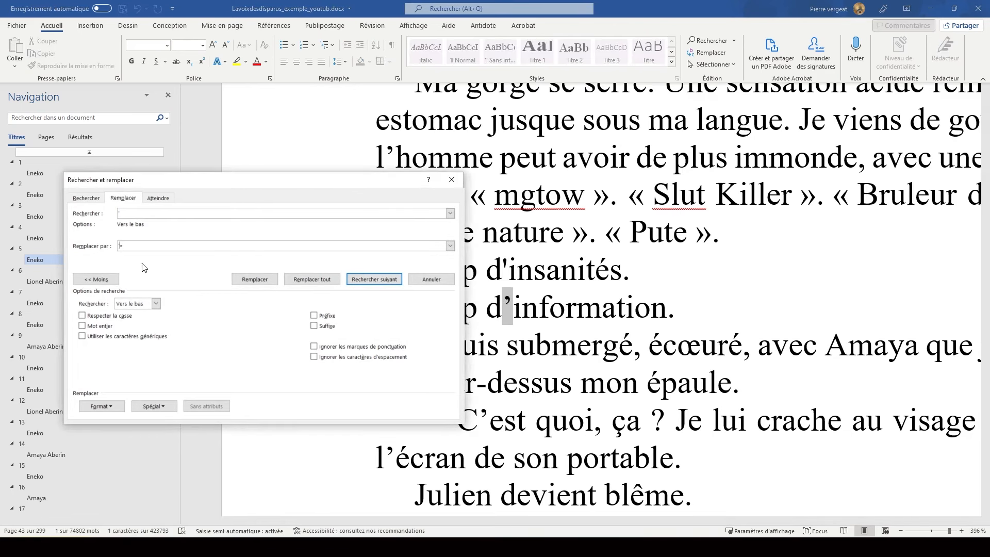
Replace all apostrophes in the document, close the replacement dialog, and check the text around "Trop d’insanités".
click(329, 279)
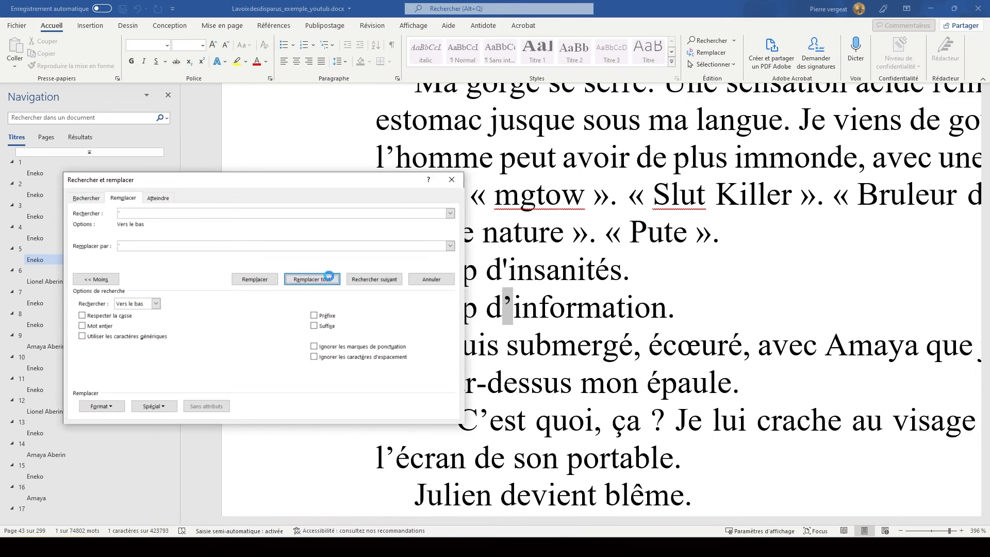
click(477, 304)
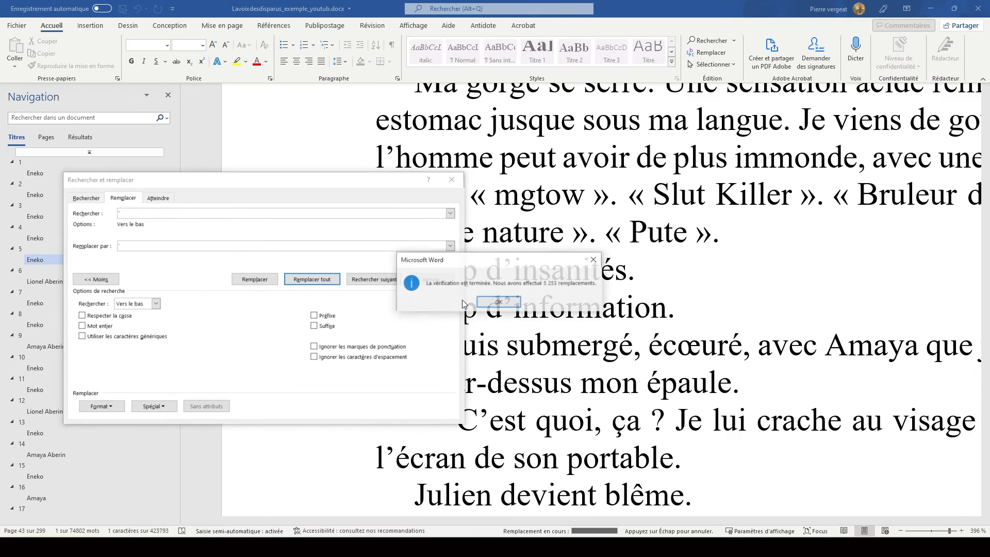
click(496, 302)
click(460, 179)
scroll(507, 411, up, 5)
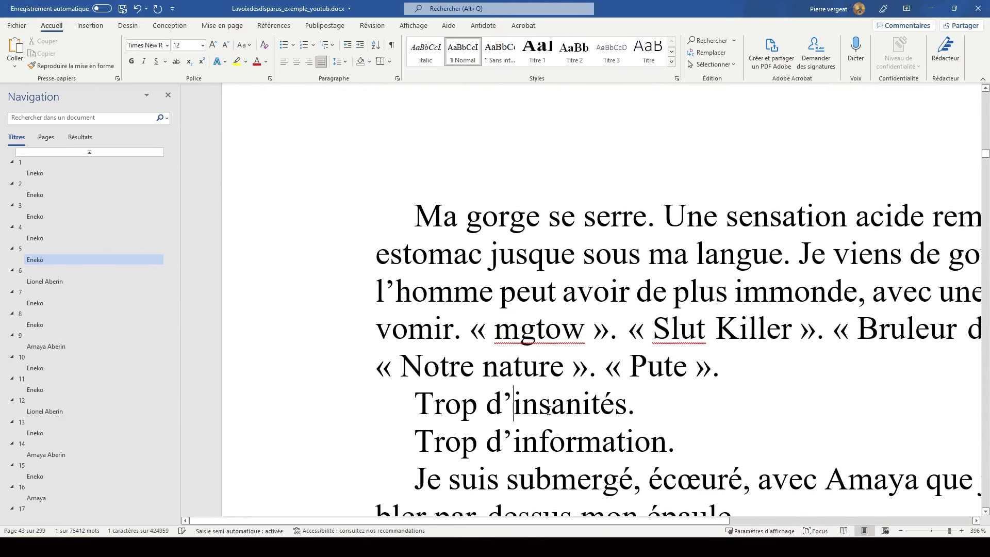
scroll(549, 411, down, 10)
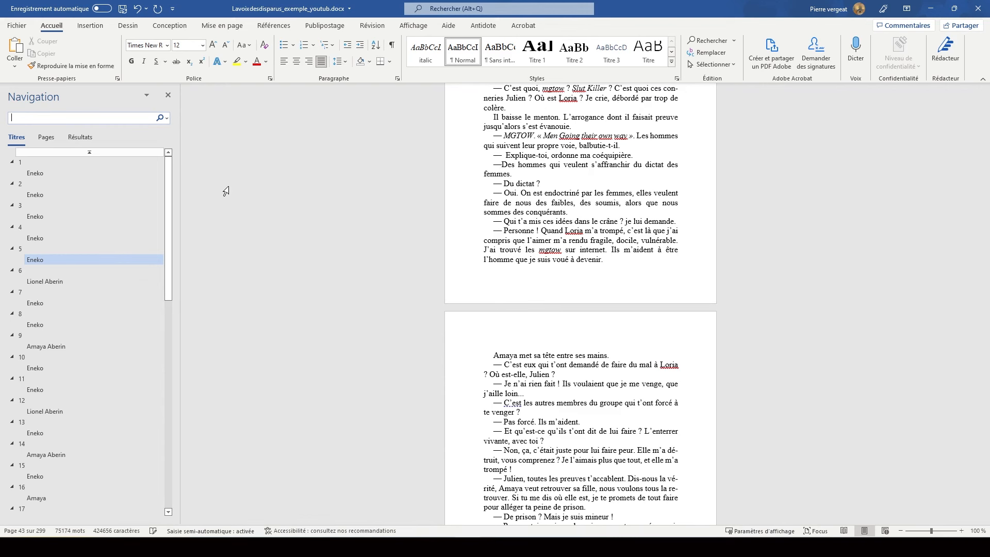
Insert centred page numbers at the bottom of the pages using the "Numéro normal 2" design, and close the footer.
click(90, 27)
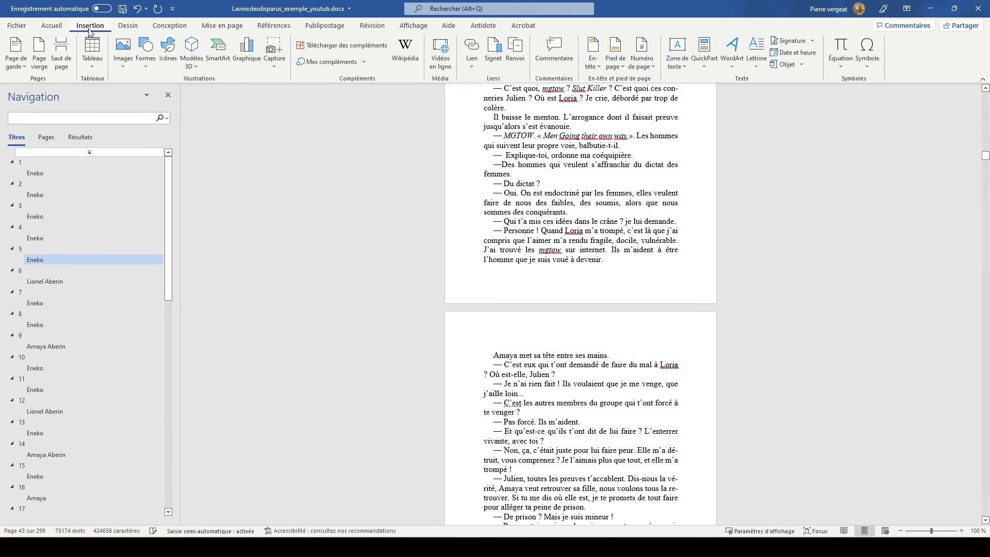
click(642, 67)
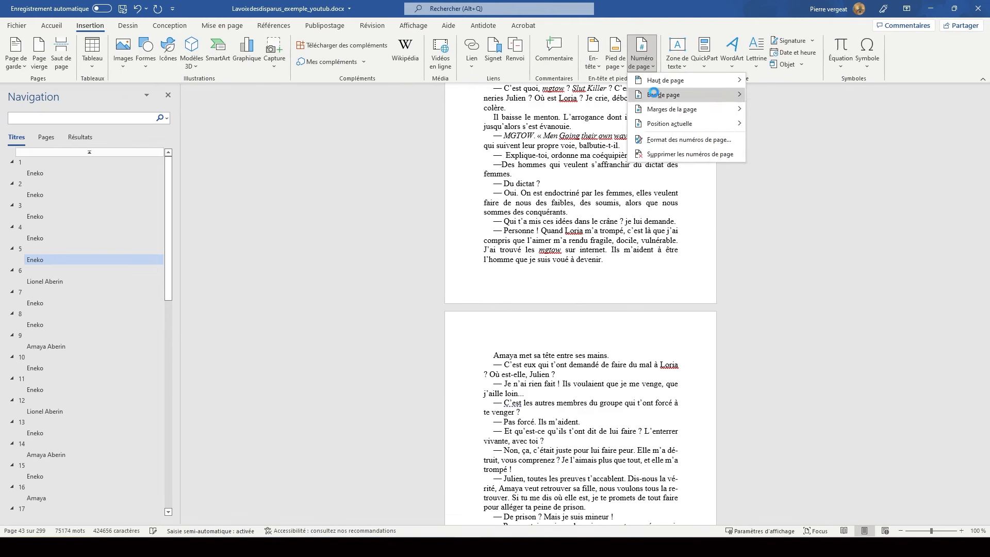
mouse_move(655, 97)
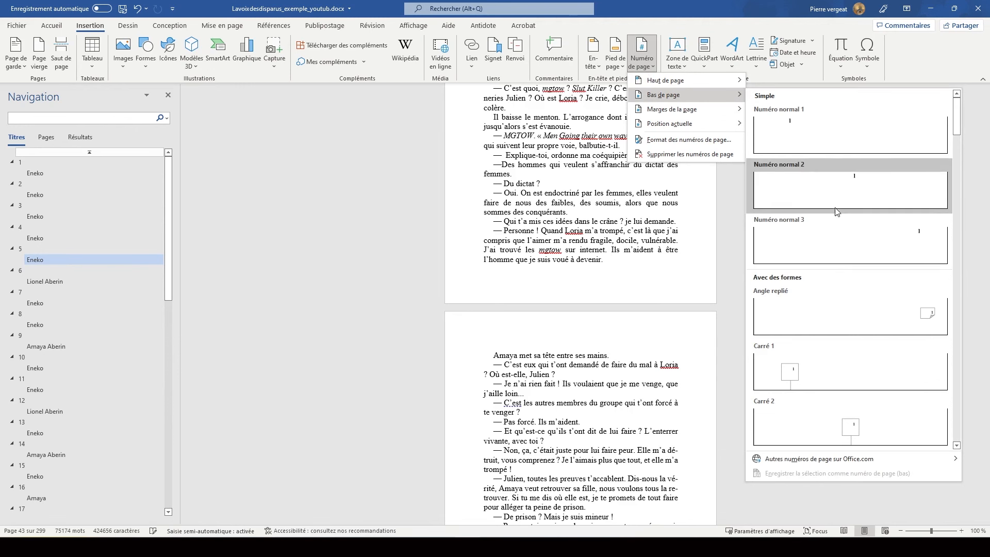
click(869, 180)
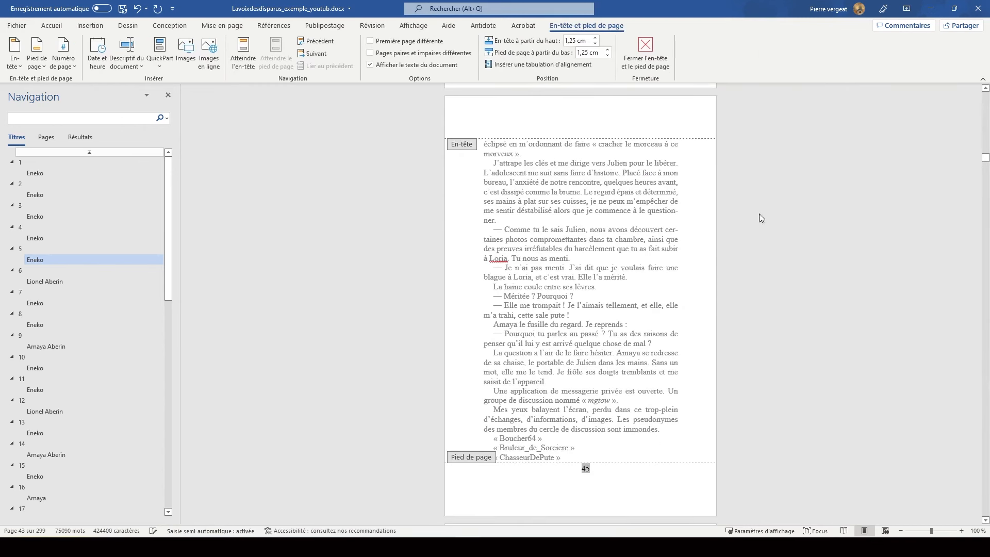
scroll(559, 476, down, 6)
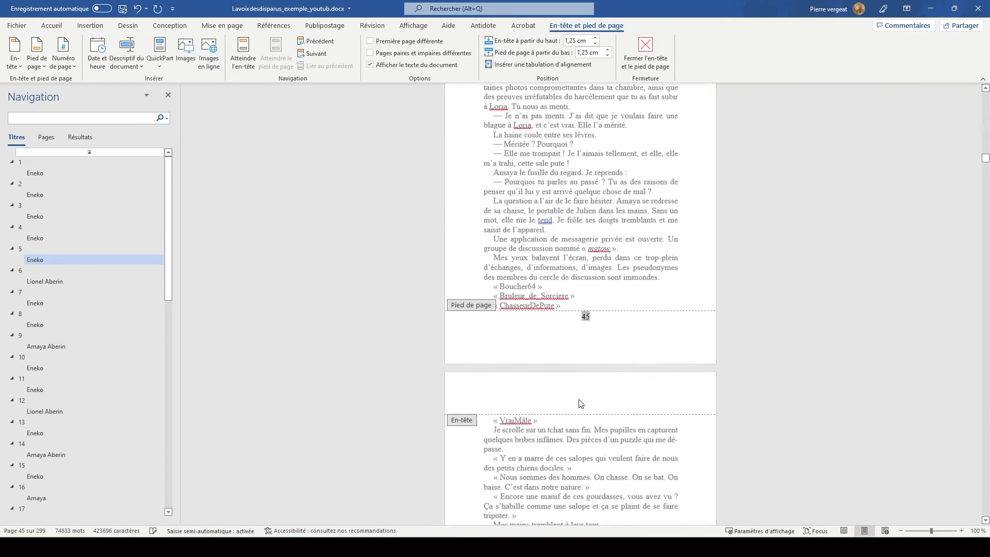
click(643, 54)
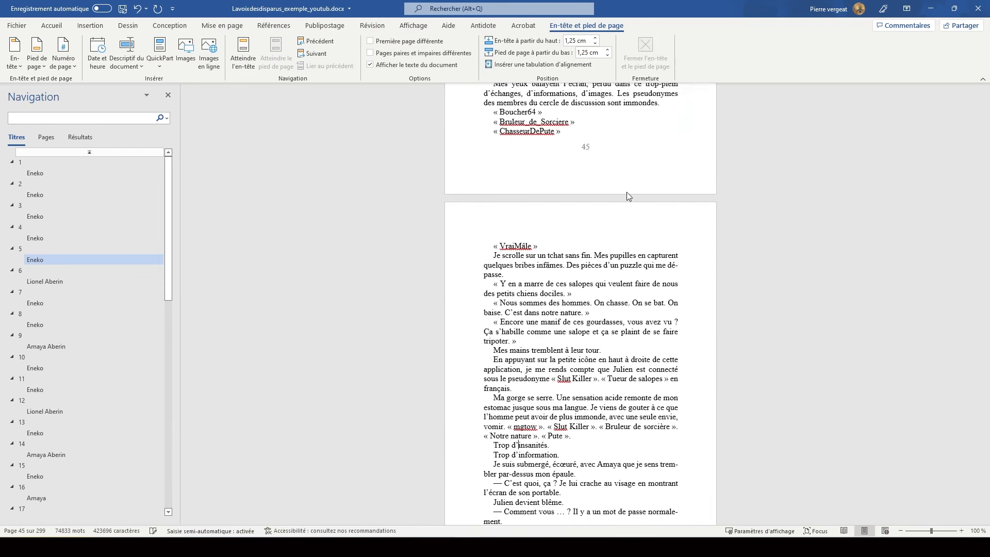